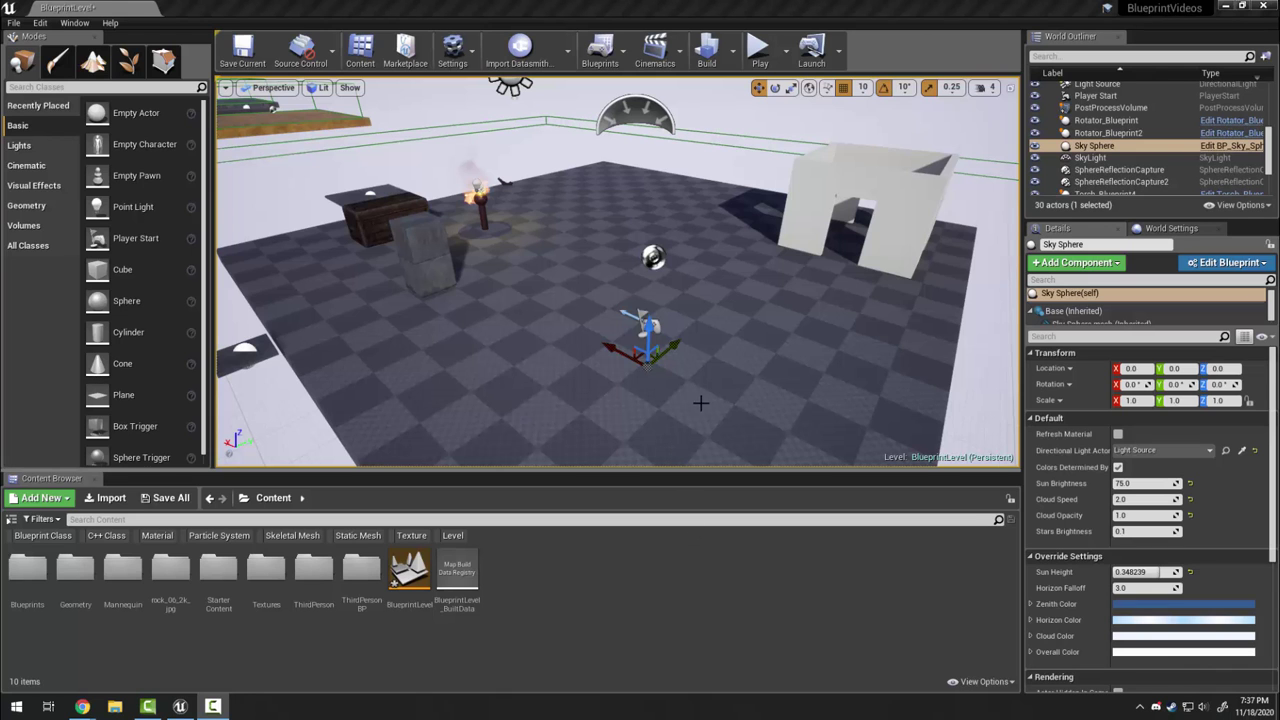
Browse the StarterContent Materials folder and turn the viewport camera over the floor.
mouse_move(700, 402)
right_mouse_down()
mouse_move(692, 374)
mouse_move(692, 404)
right_mouse_up()
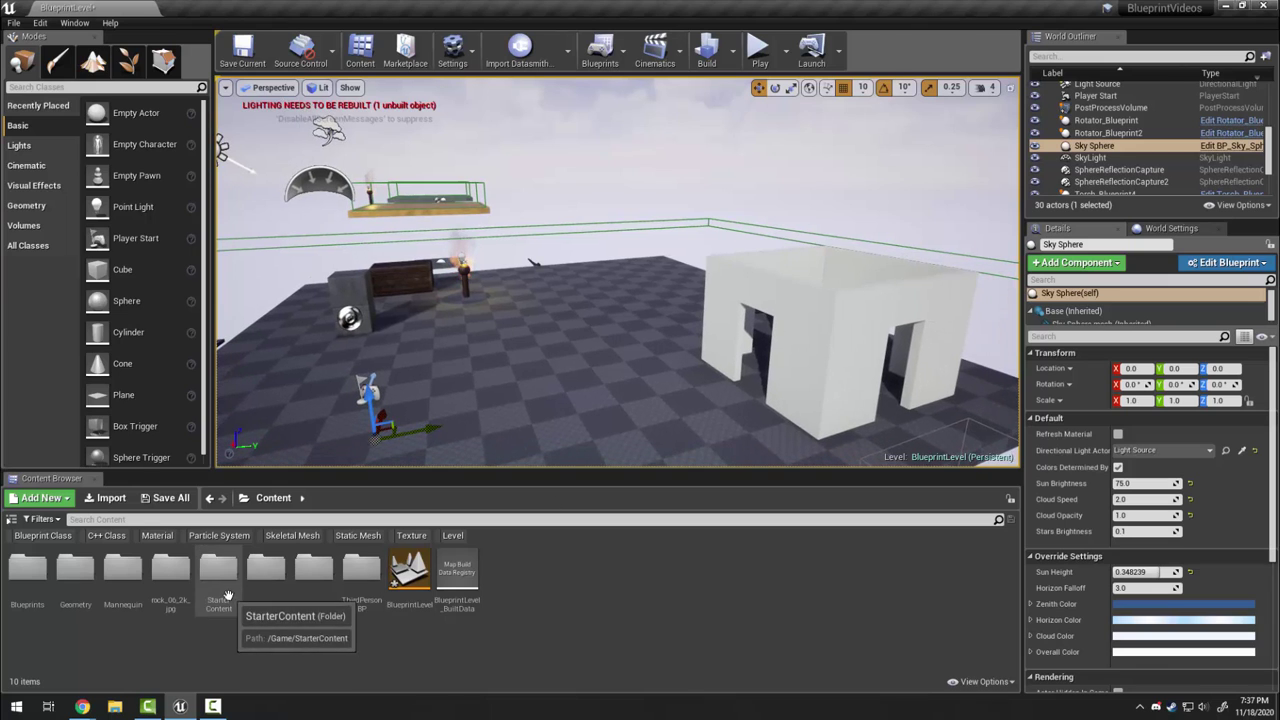
double_click(228, 596)
double_click(262, 590)
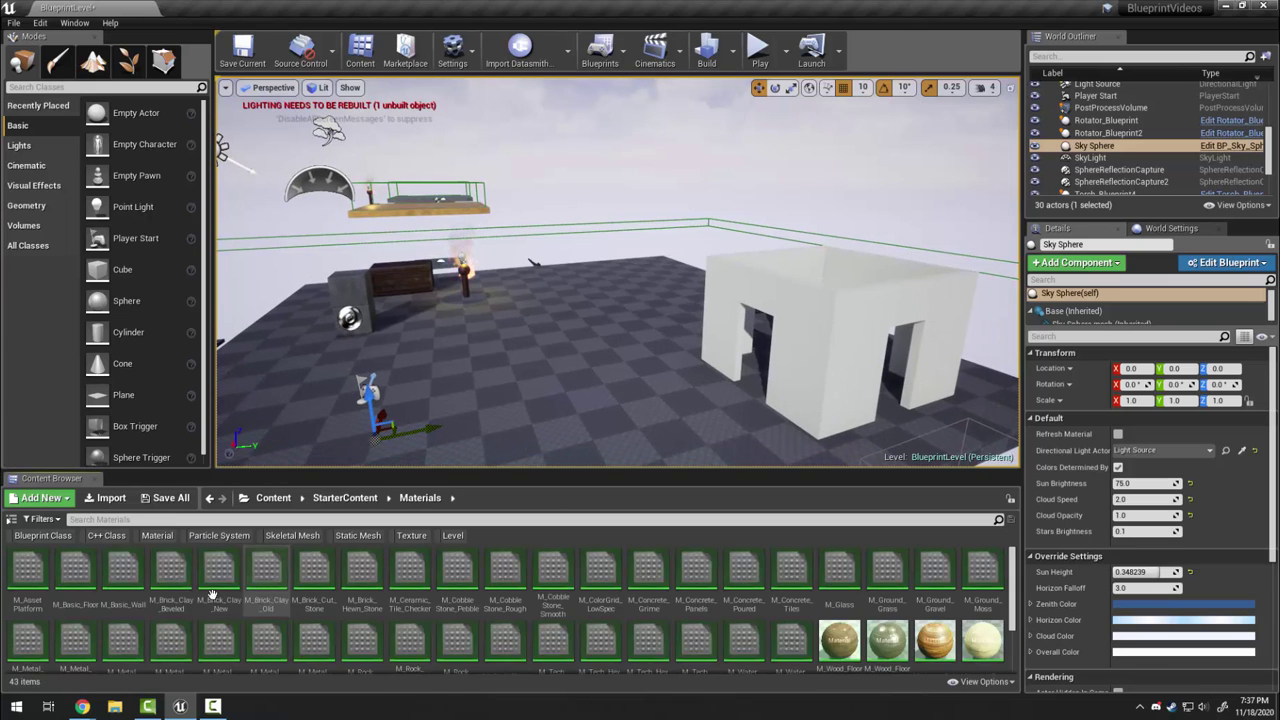
scroll(668, 617, "down", 2)
scroll(669, 618, "up", 2)
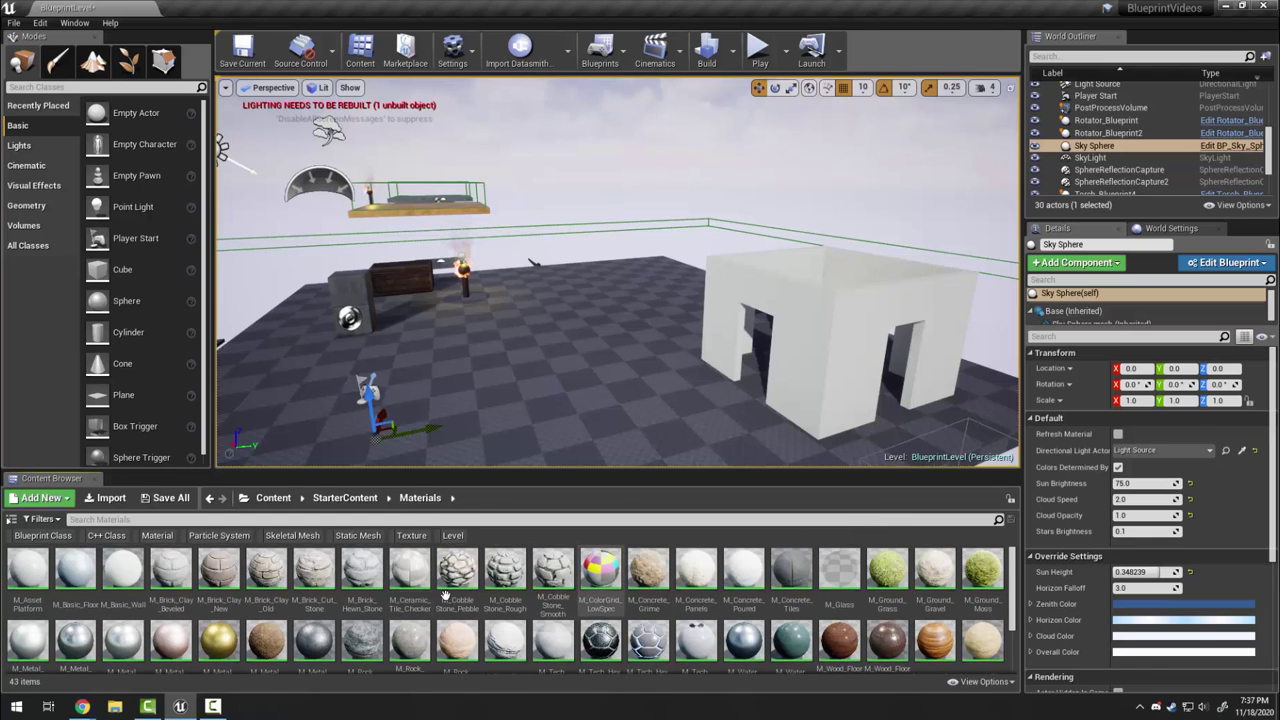
left_click(273, 497)
right_click_drag(450, 330, 627, 420)
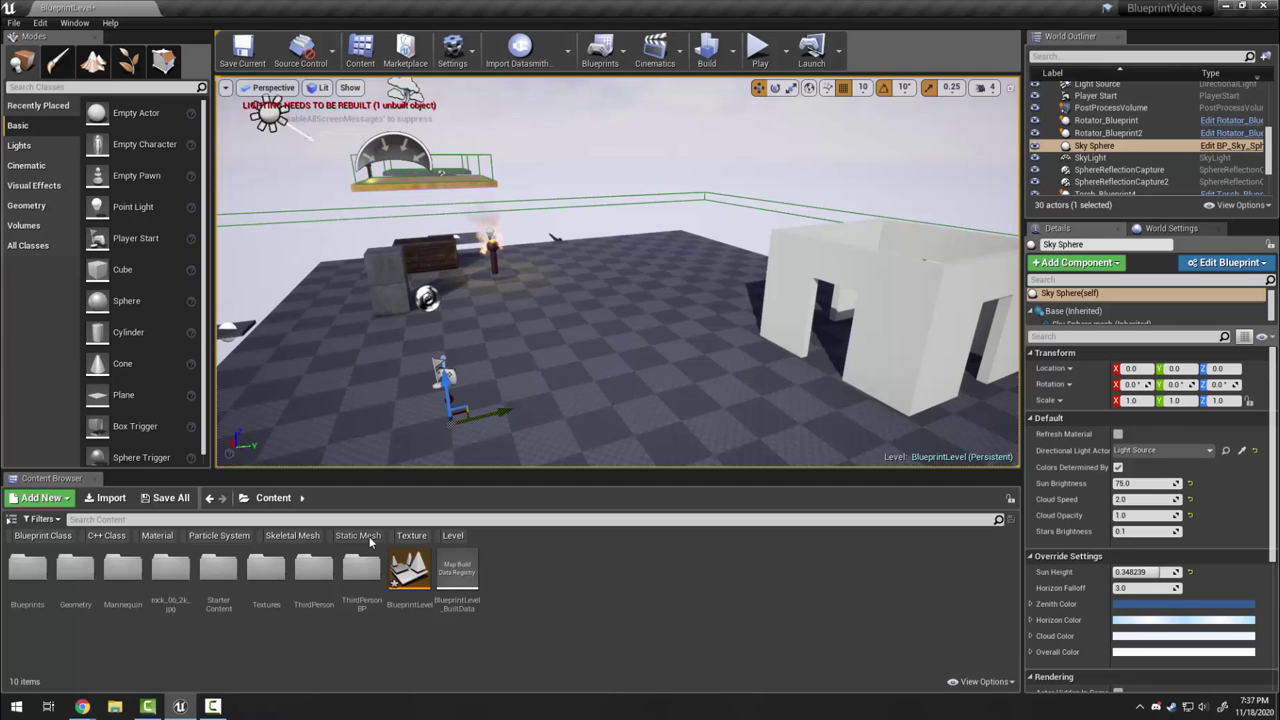
Bring Chrome forward, review the Texture Haven and TextureCan tabs, and start a new tab.
mouse_move(82, 706)
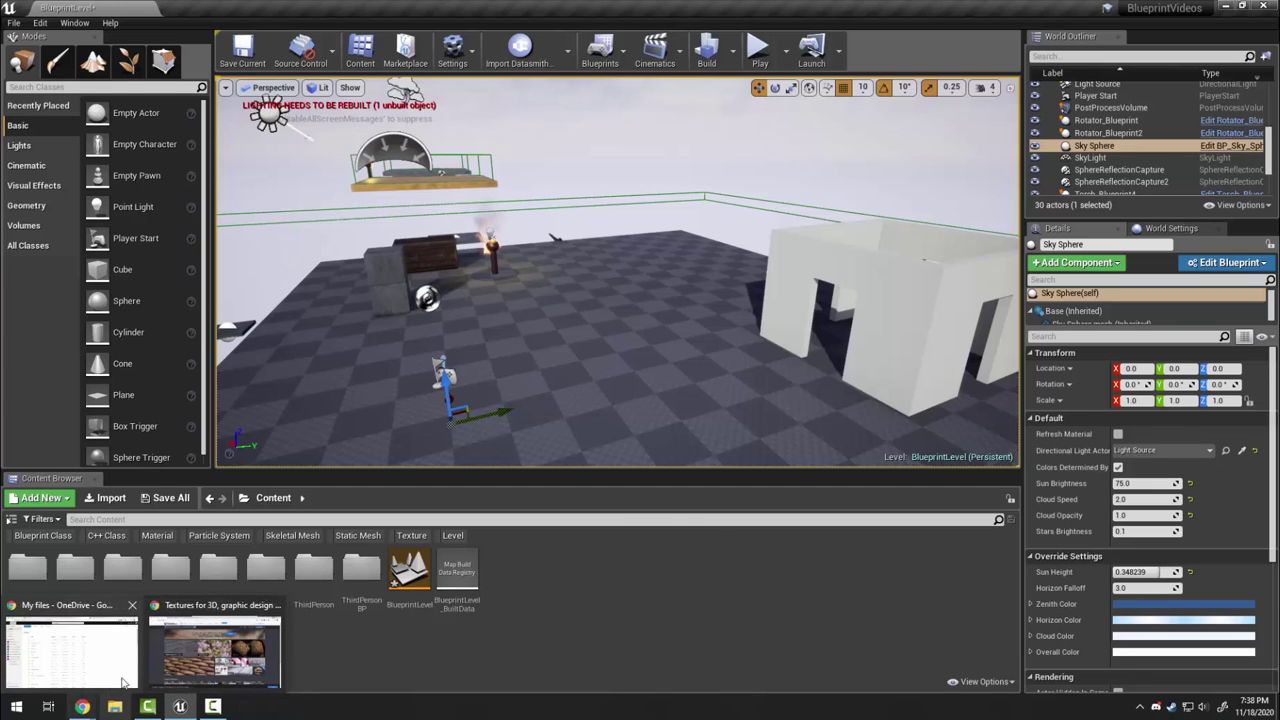
left_click(170, 660)
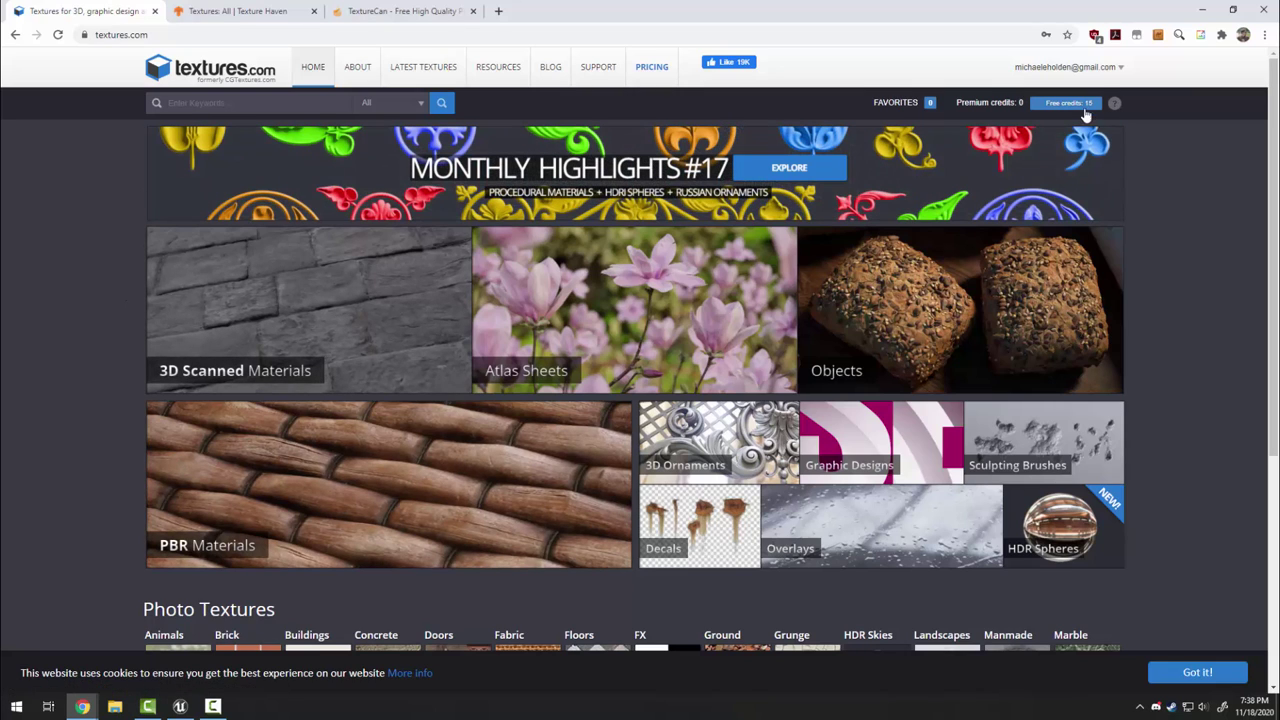
left_click(211, 13)
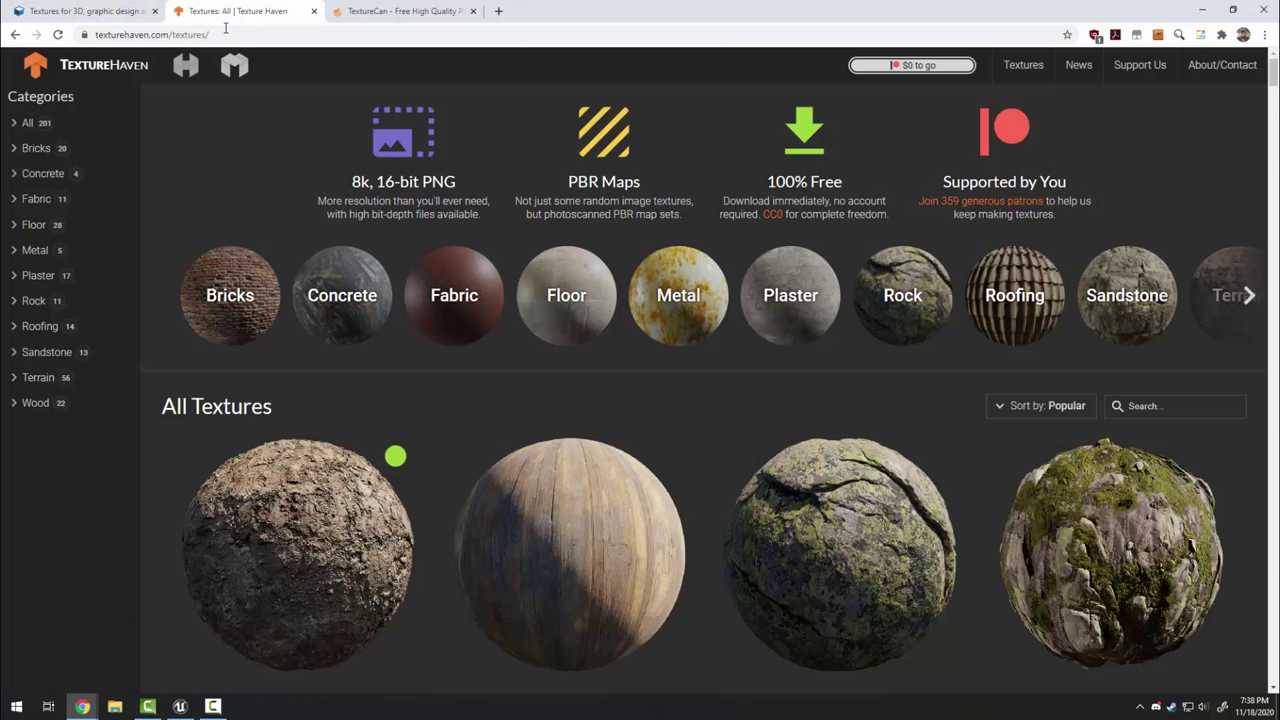
left_click(400, 12)
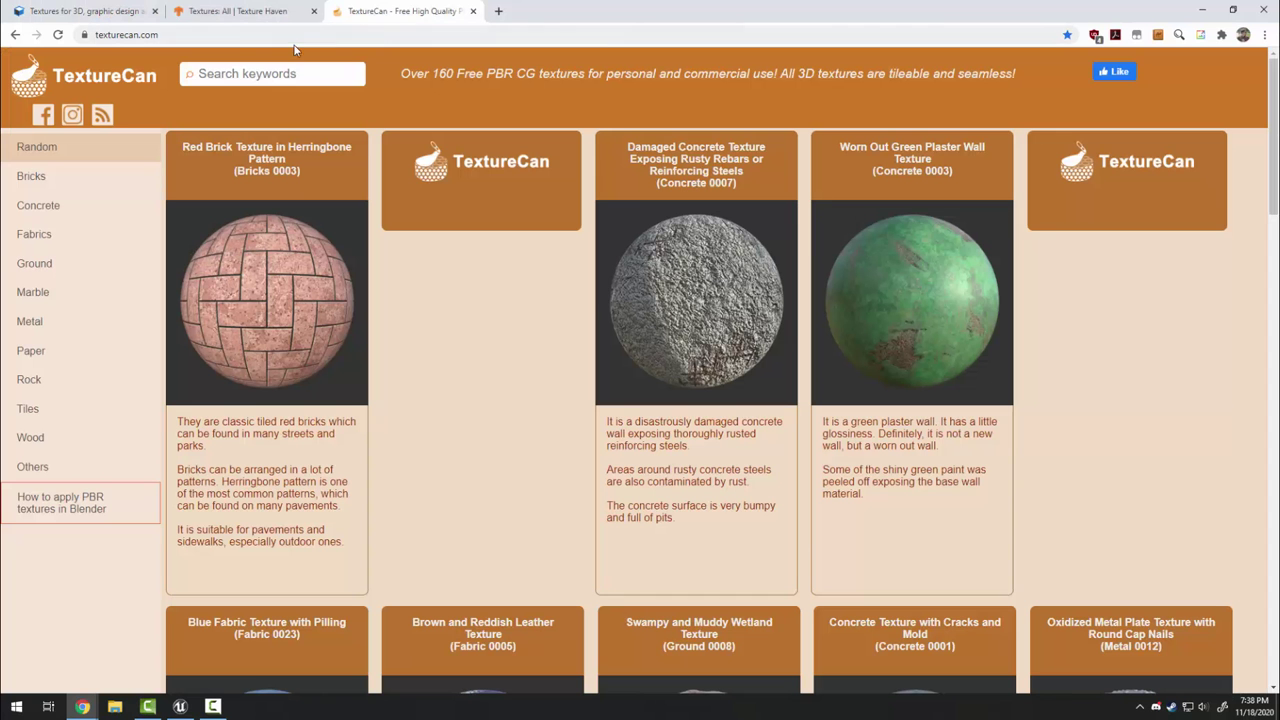
left_click(500, 10)
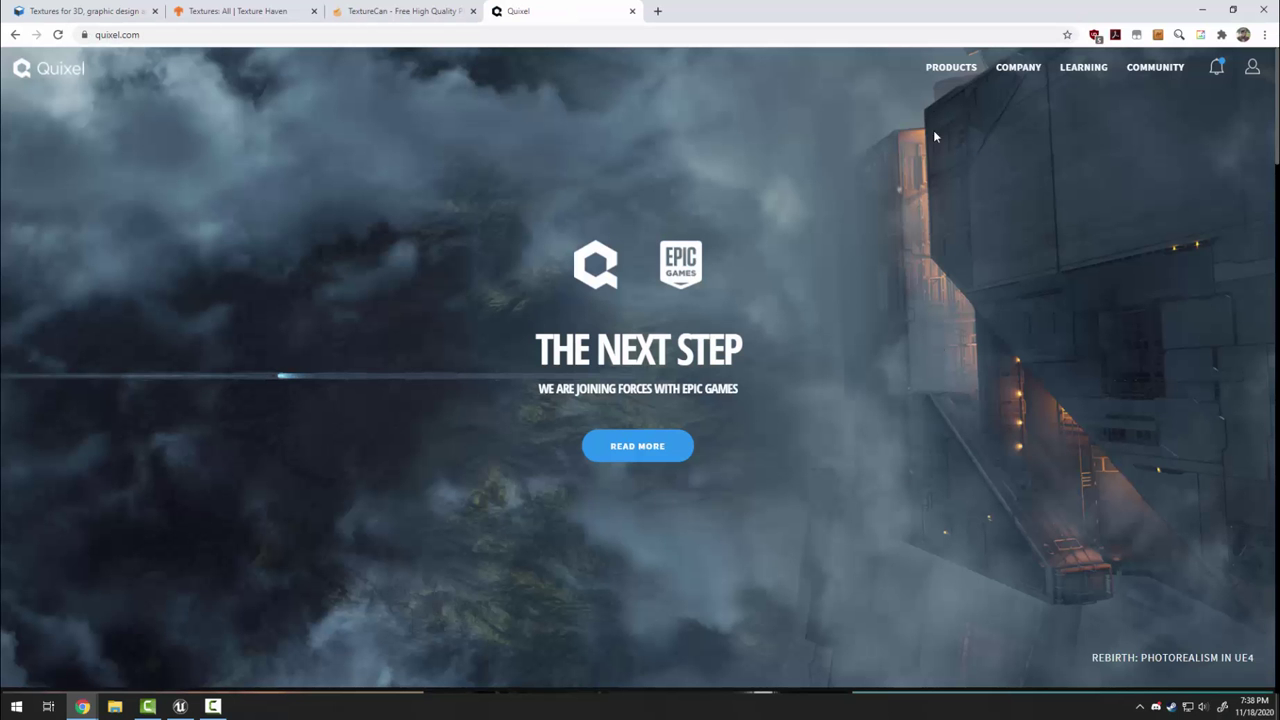
Open the Megascans asset library, scroll its featured assets, and return to the textures.com tab.
mouse_move(950, 74)
left_click(940, 147)
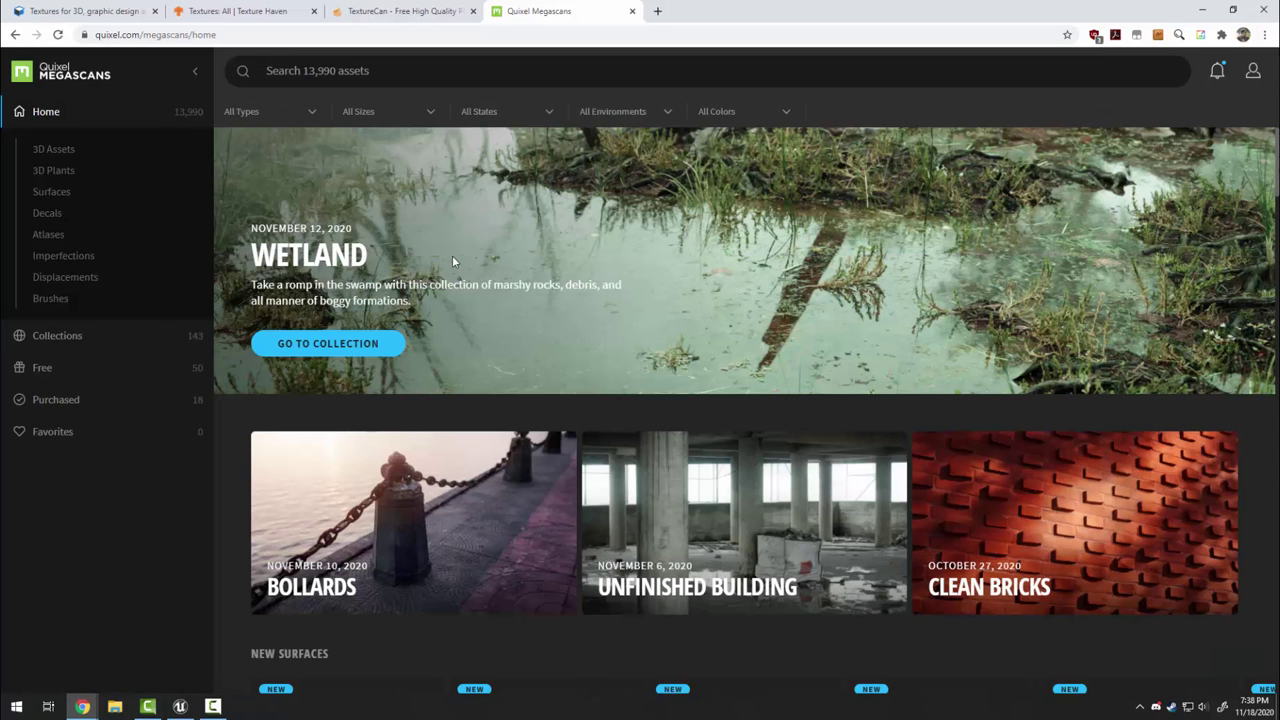
scroll(637, 310, "down", 7)
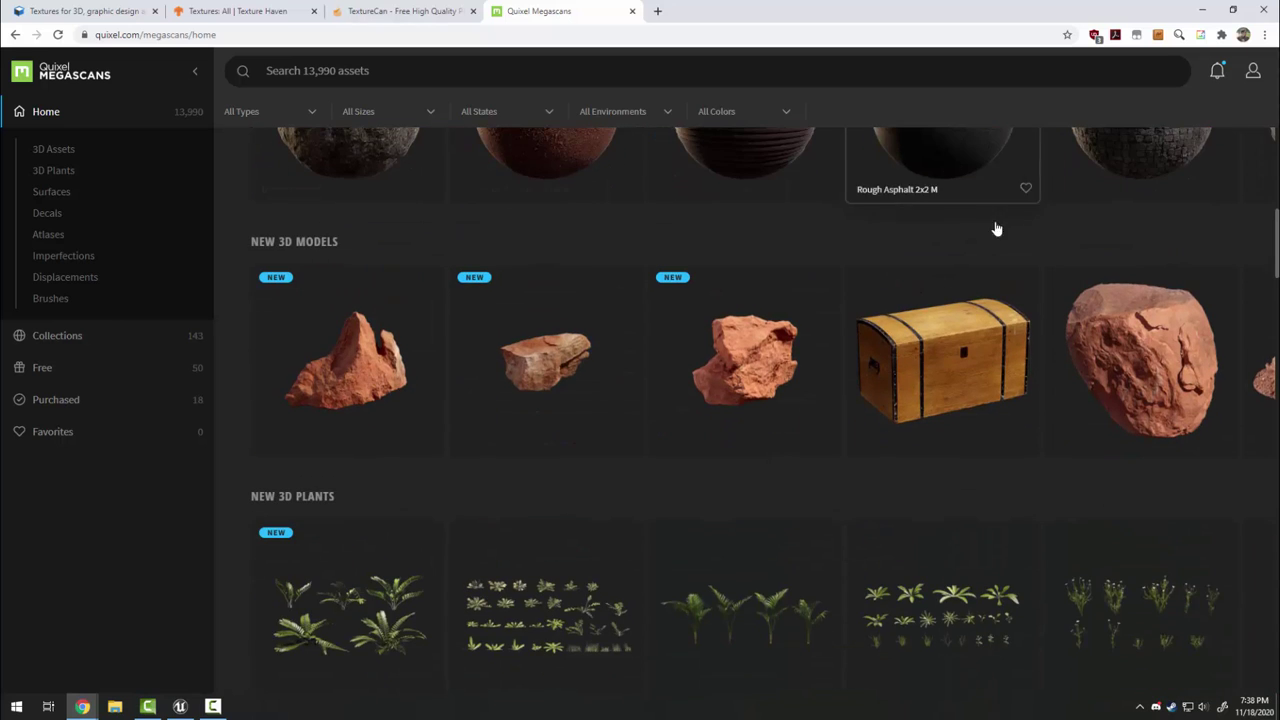
scroll(309, 484, "down", 2)
scroll(574, 446, "down", 3)
scroll(480, 451, "down", 3)
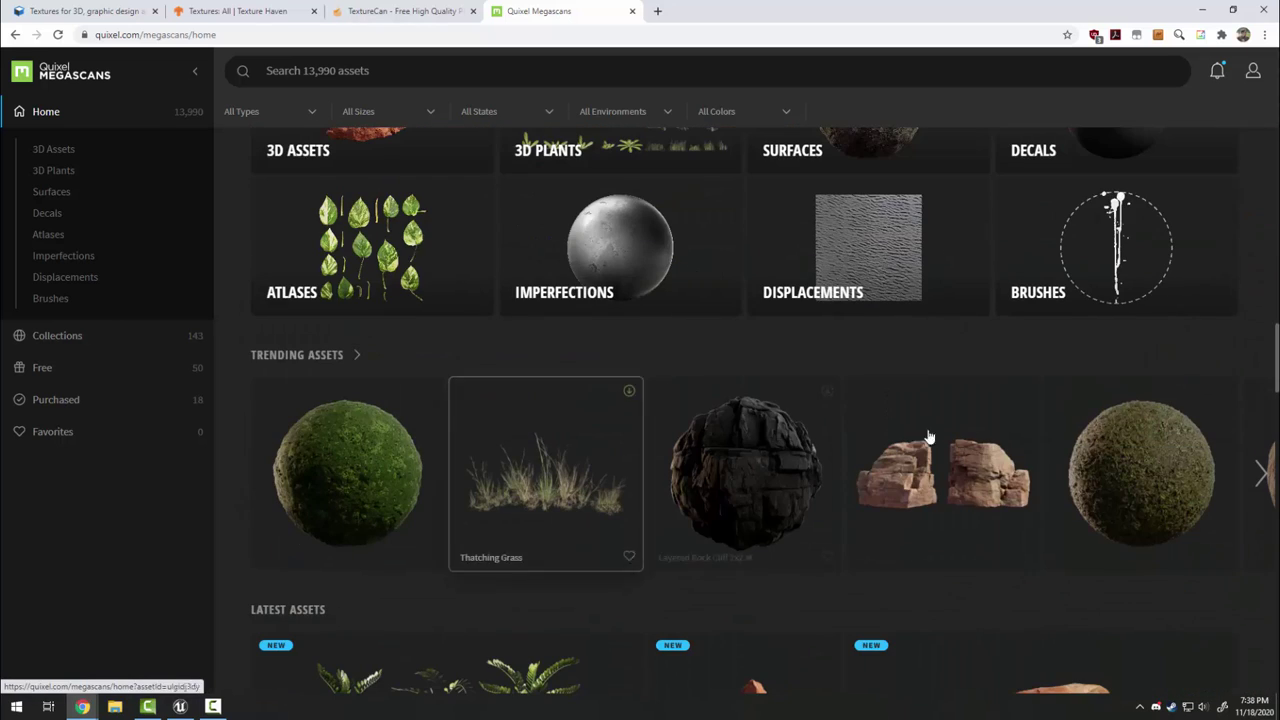
left_click(100, 11)
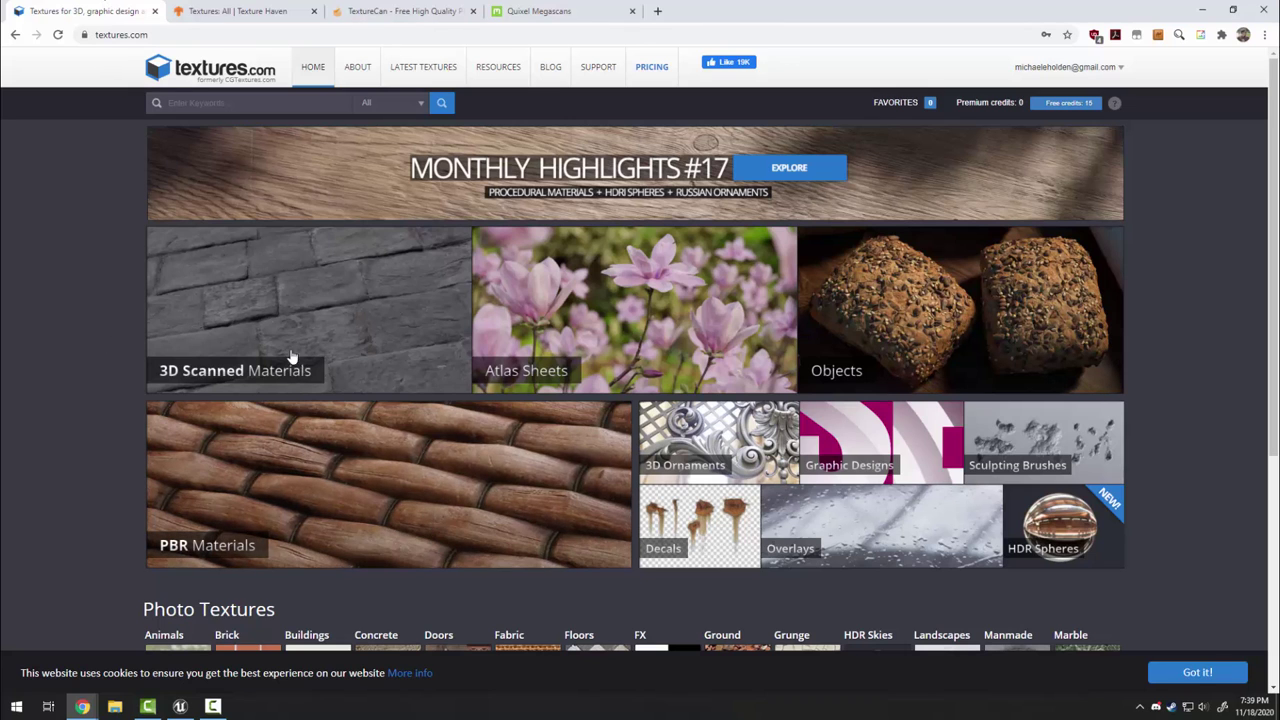
Open Damaged Concrete from 3D Scanned Materials and look over its map captions.
left_click(212, 312)
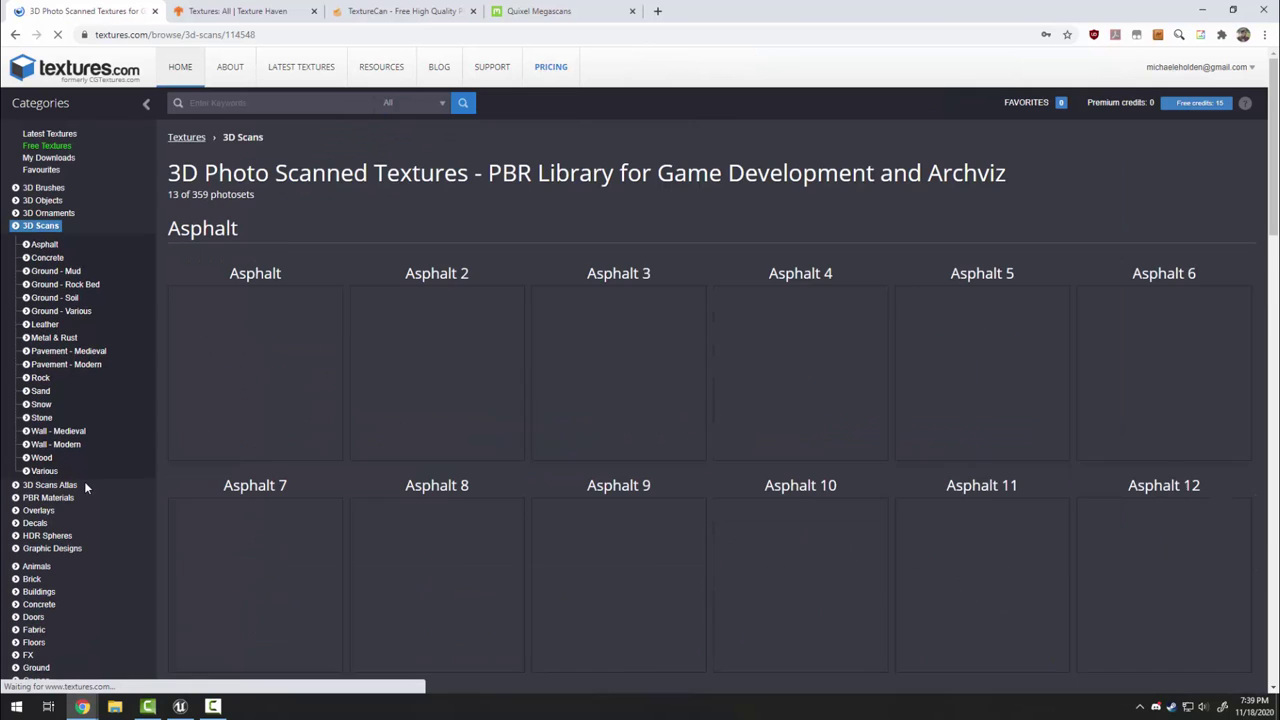
scroll(331, 340, "down", 5)
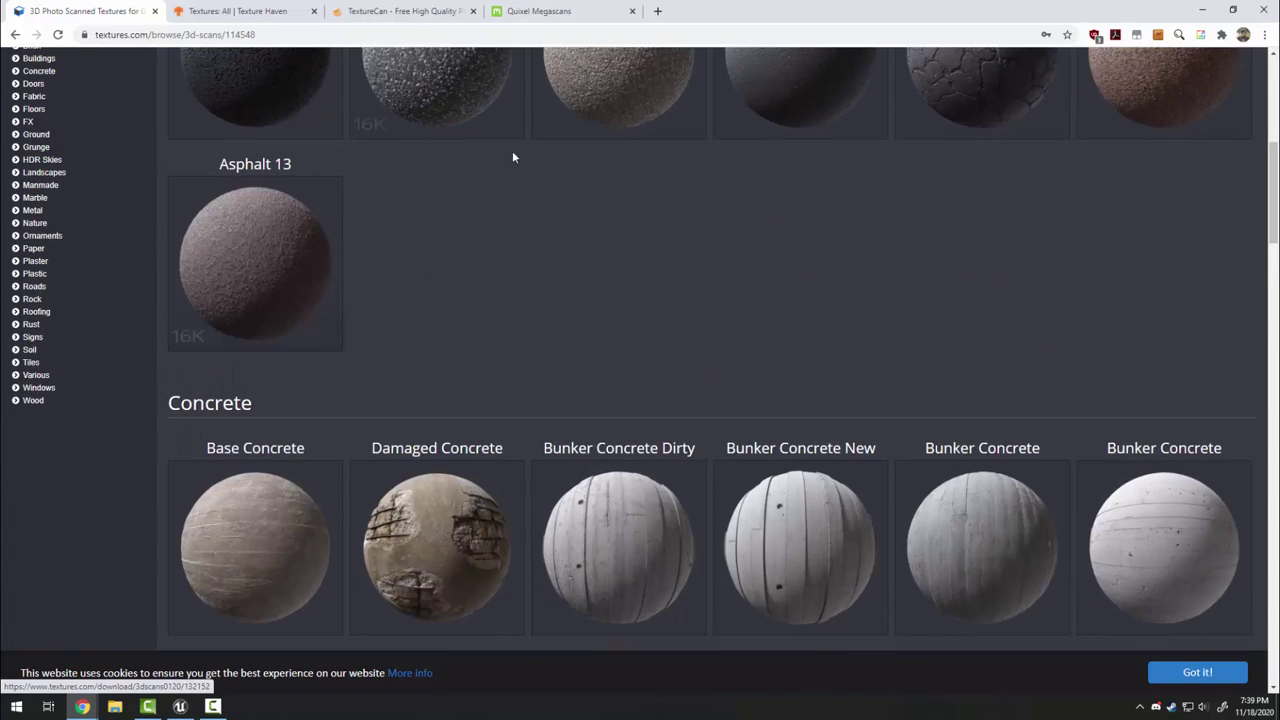
scroll(506, 254, "down", 3)
left_click(410, 285)
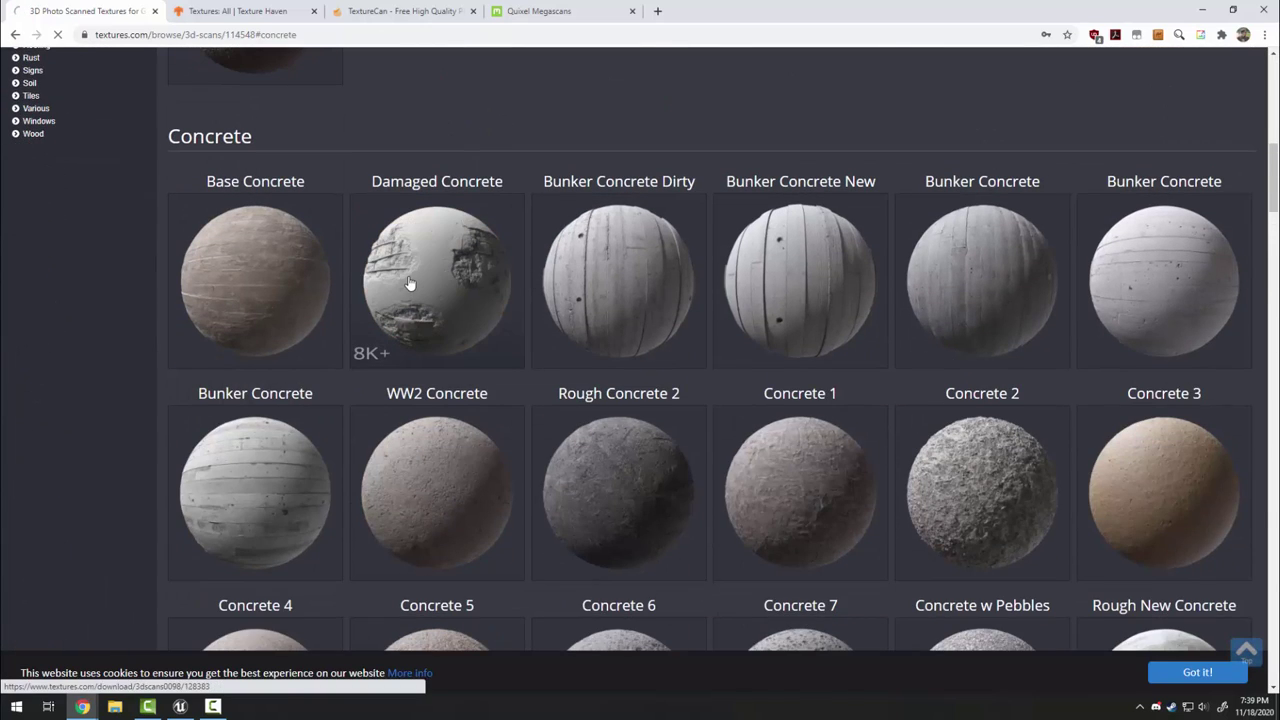
scroll(360, 243, "down", 3)
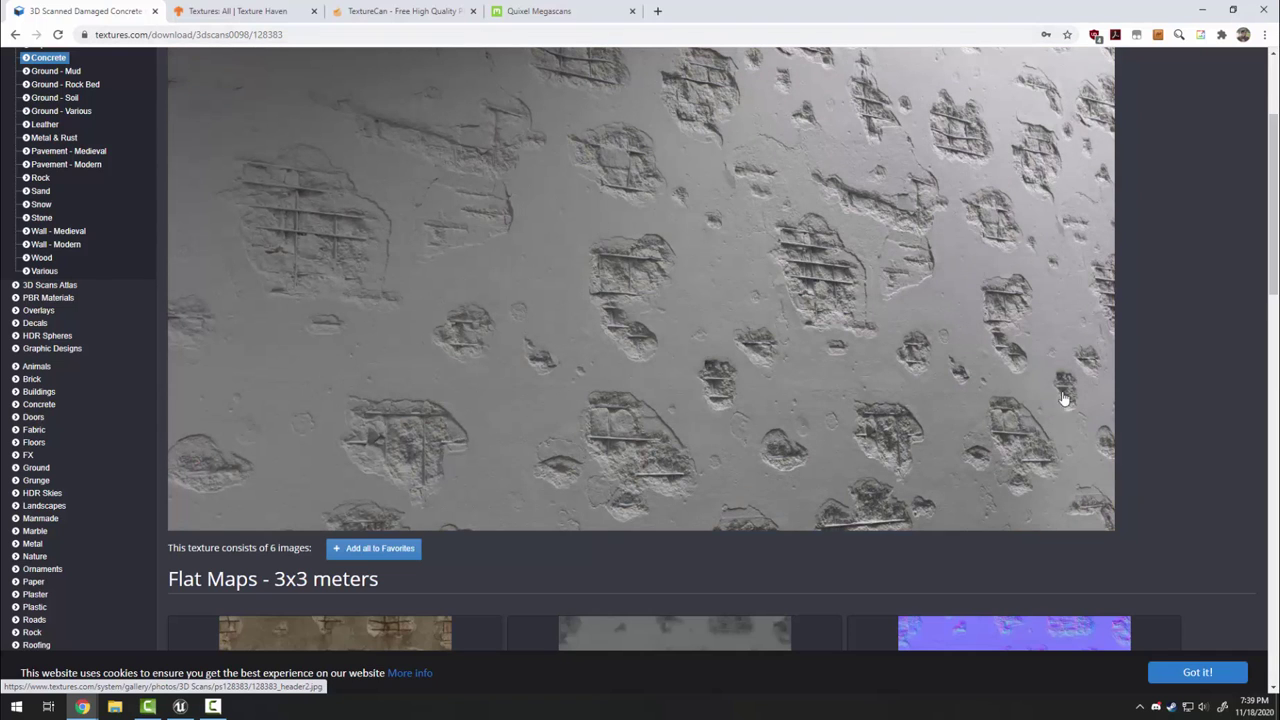
scroll(323, 240, "down", 6)
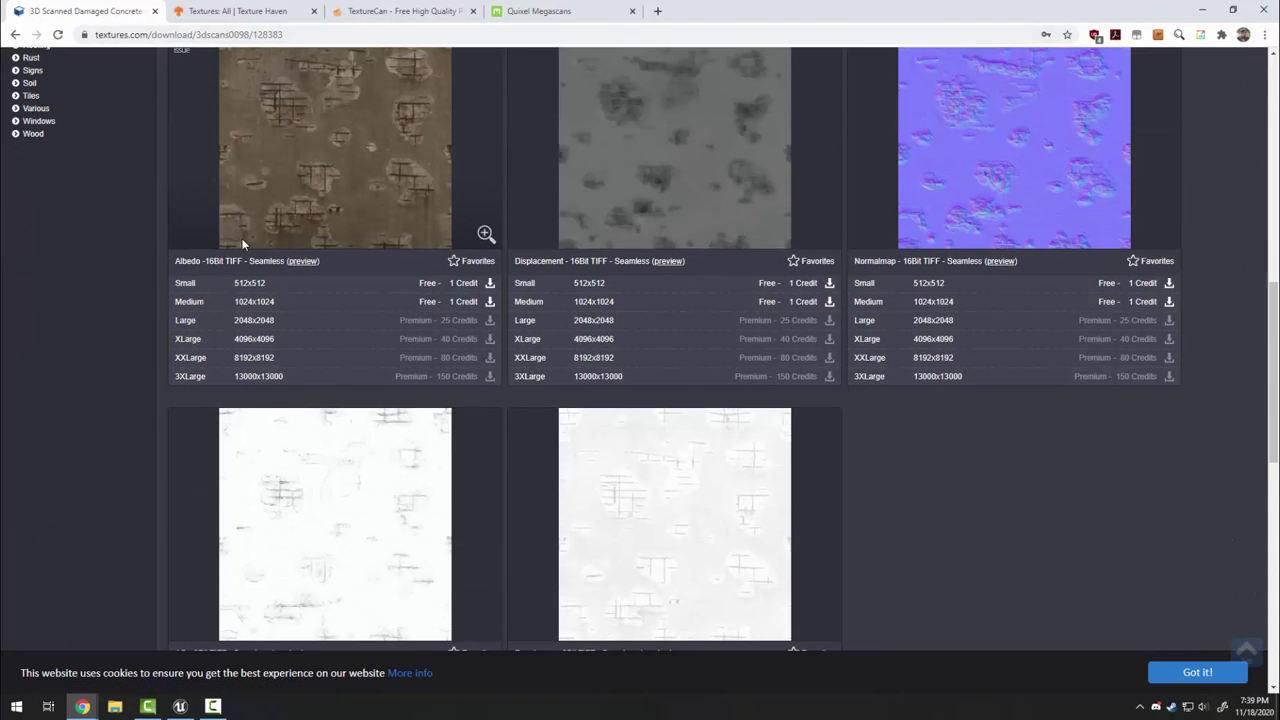
scroll(286, 520, "down", 2)
scroll(616, 517, "up", 3)
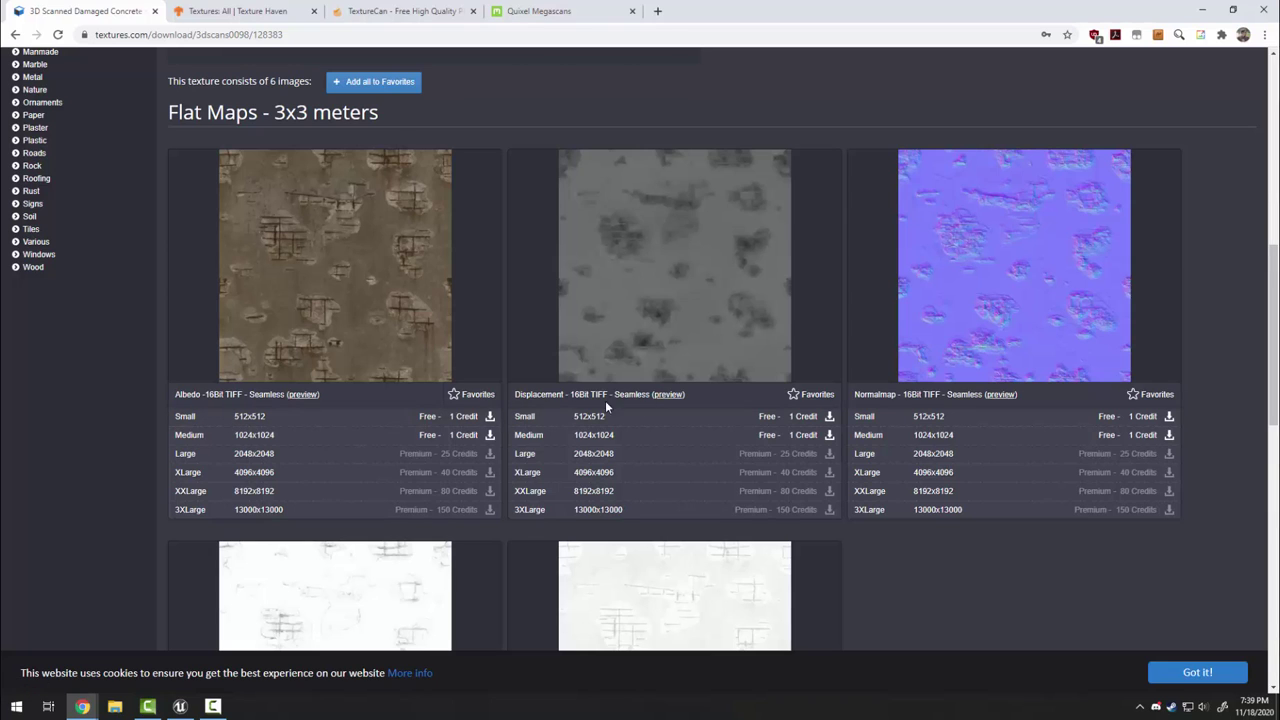
scroll(497, 400, "down", 4)
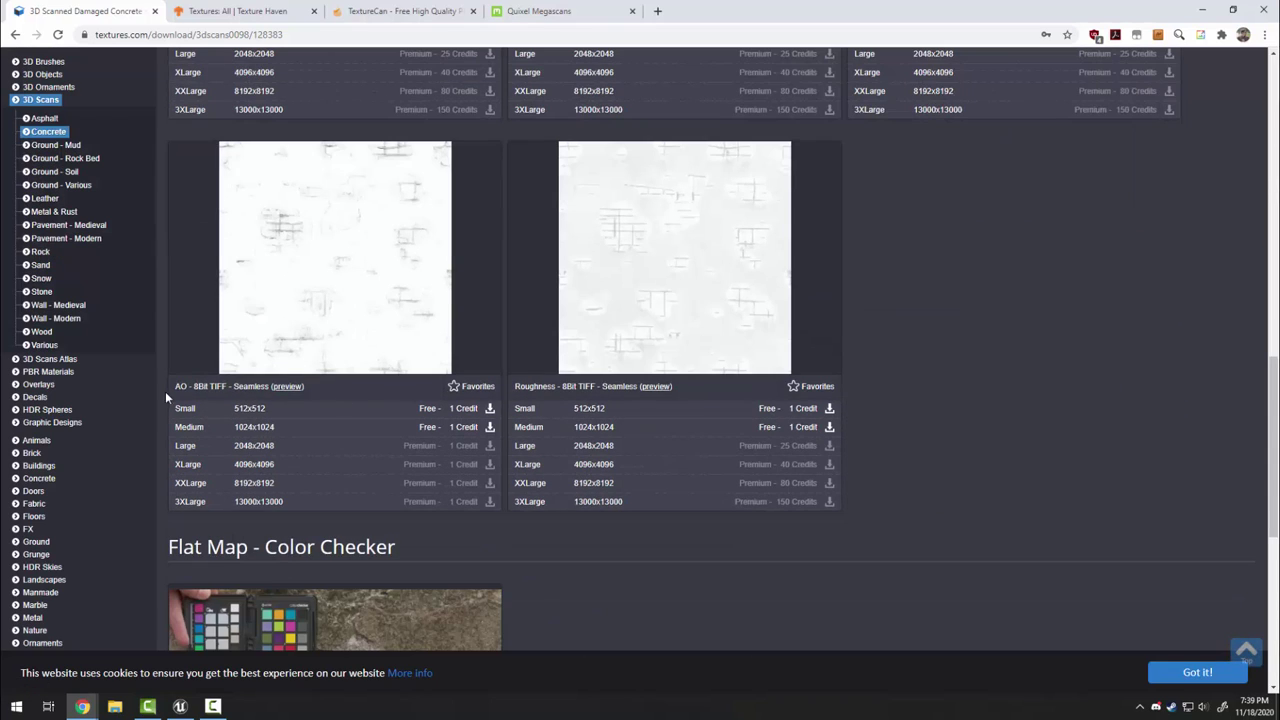
left_click_drag(168, 390, 189, 387)
scroll(580, 400, "up", 2)
Download the albedo, displacement, normal, AO and roughness maps, then bring up File Explorer.
left_click(354, 245)
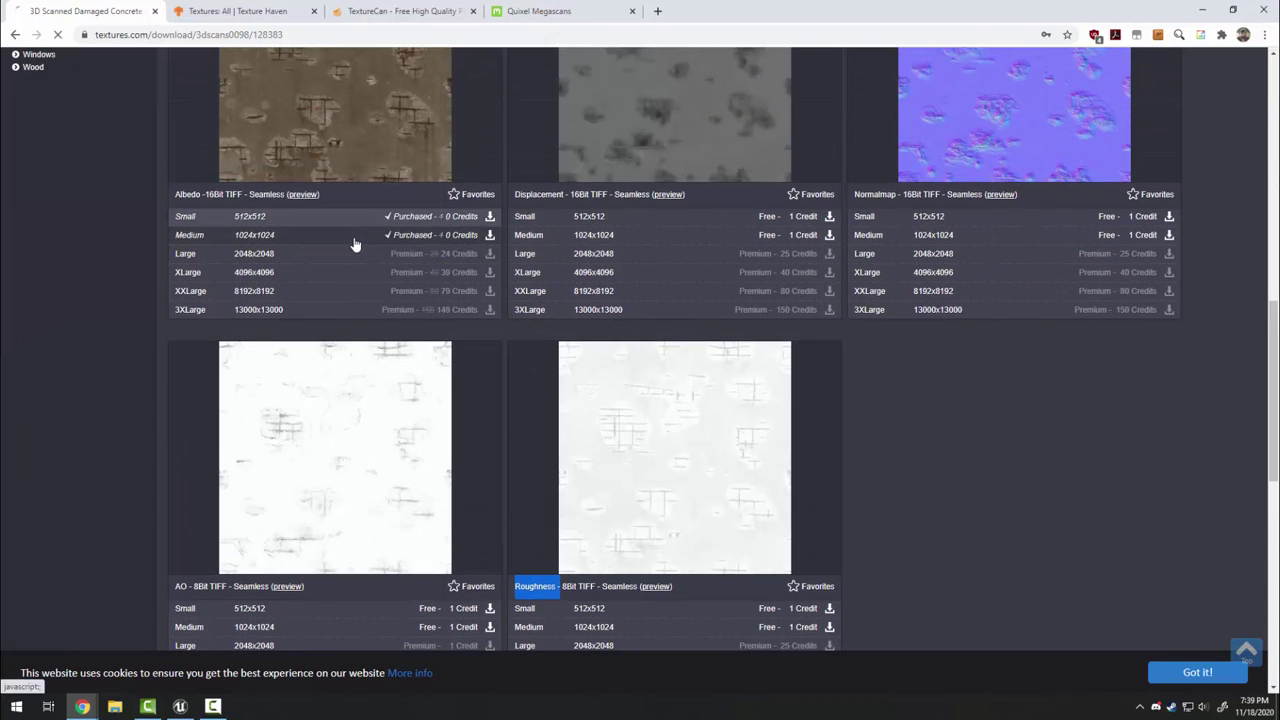
left_click(766, 236)
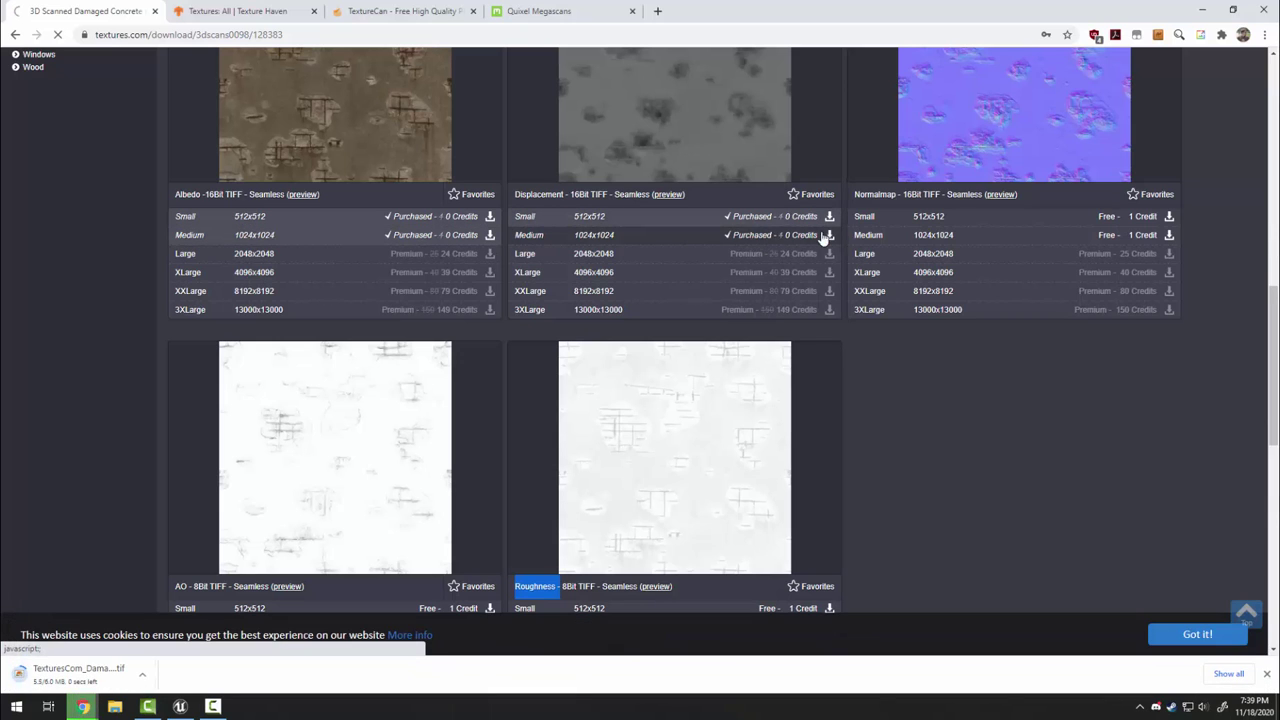
left_click(960, 238)
scroll(401, 372, "down", 1)
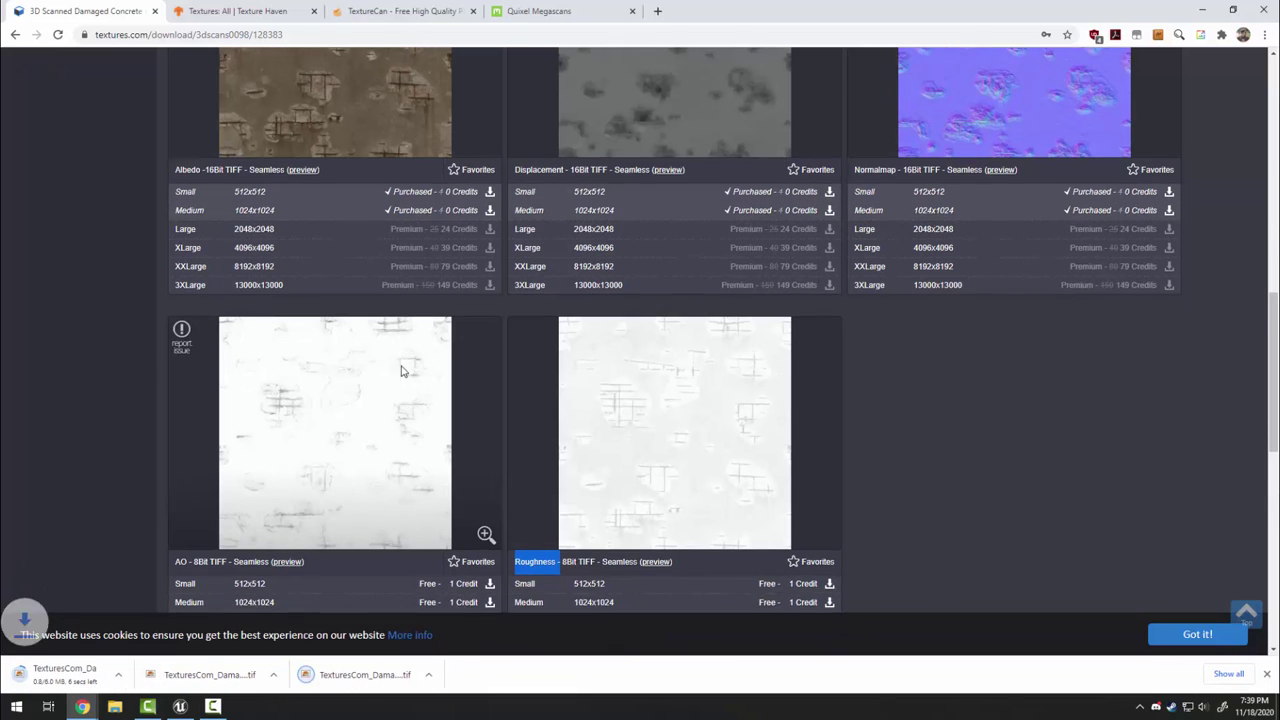
scroll(401, 372, "down", 1)
left_click(400, 492)
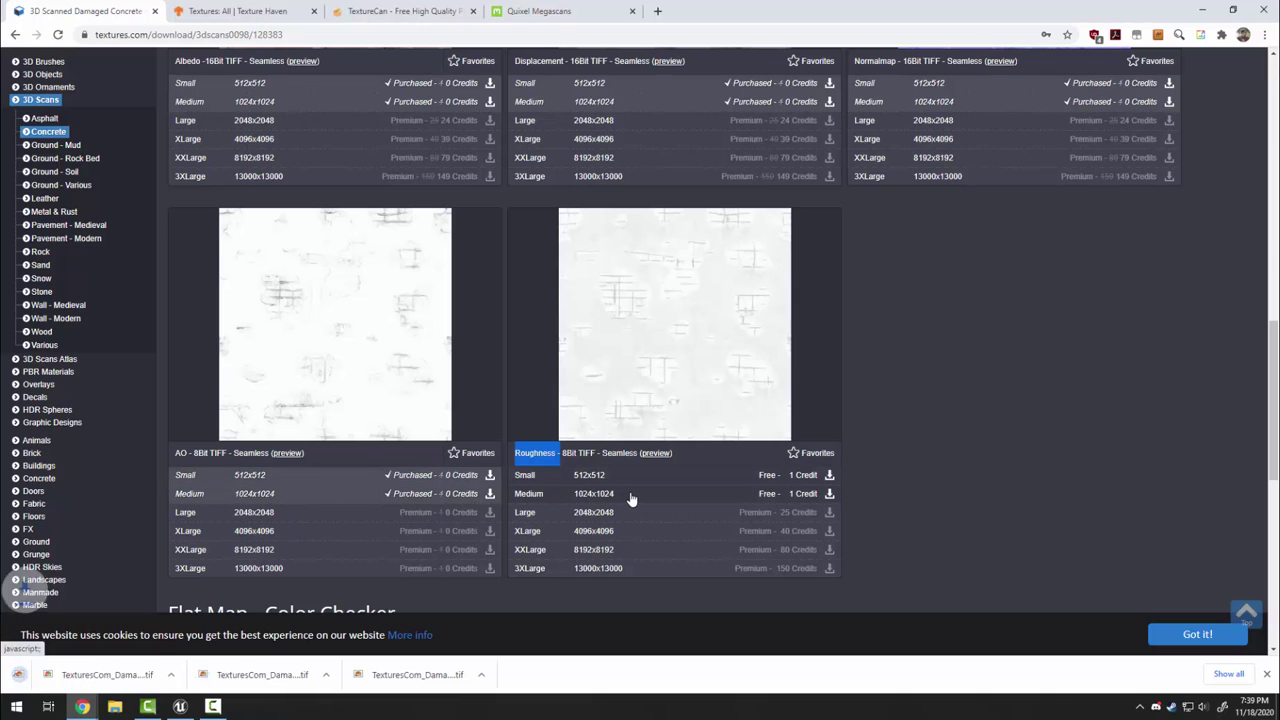
left_click(631, 495)
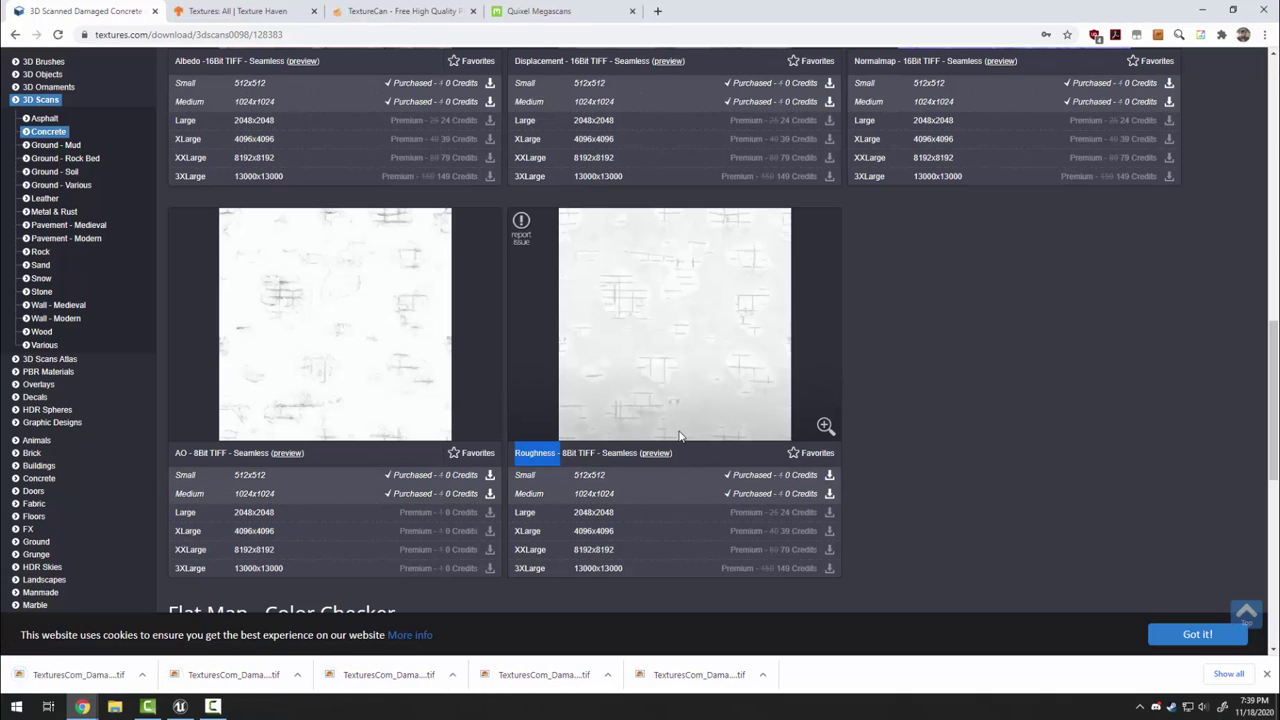
left_click(1201, 10)
left_click(114, 707)
Show the Downloads folder with the TIF files and move its window to the screen top.
scroll(497, 320, "up", 2)
left_click(508, 328)
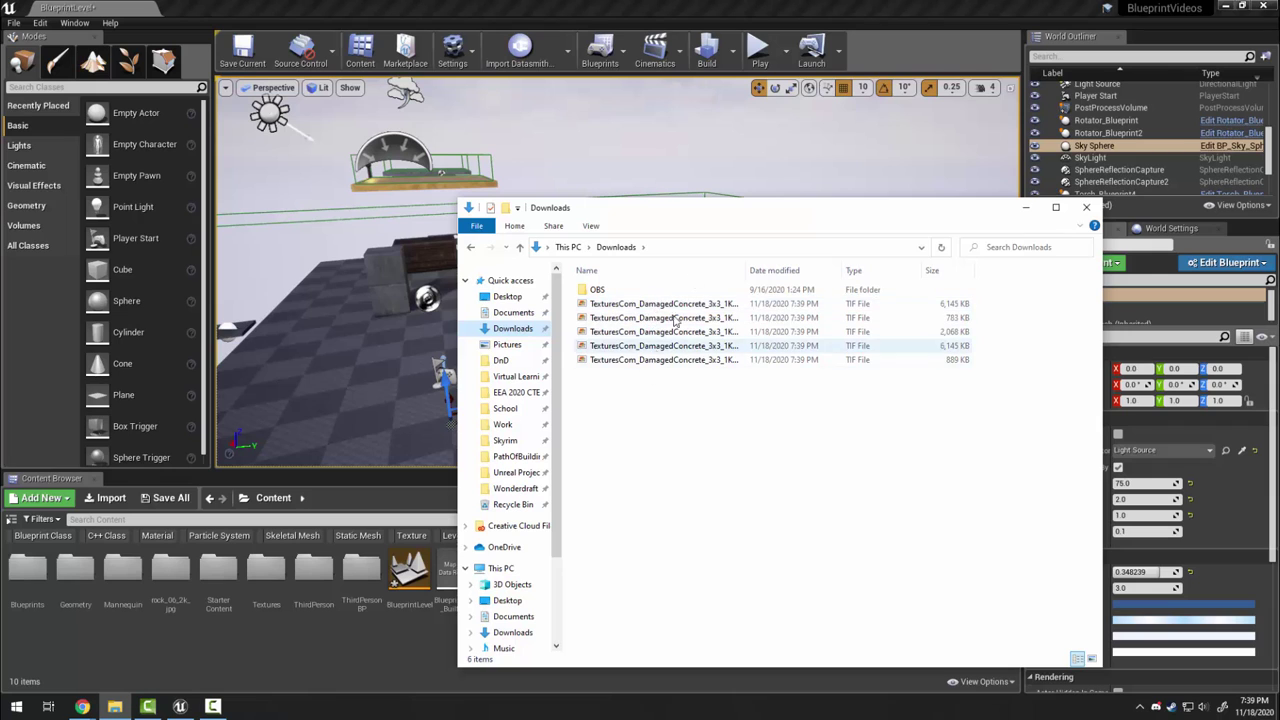
left_click_drag(725, 208, 800, 26)
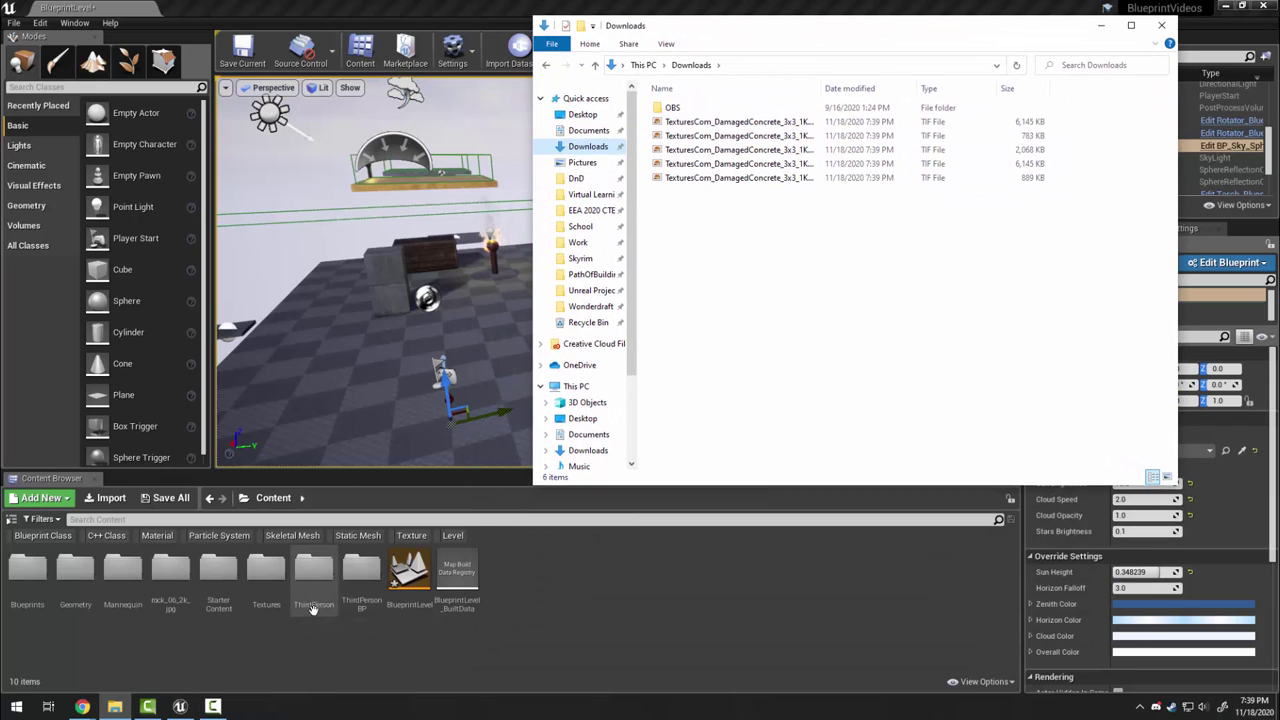
Back in Unreal, open the project's empty Textures folder in the Content Browser.
left_click(574, 601)
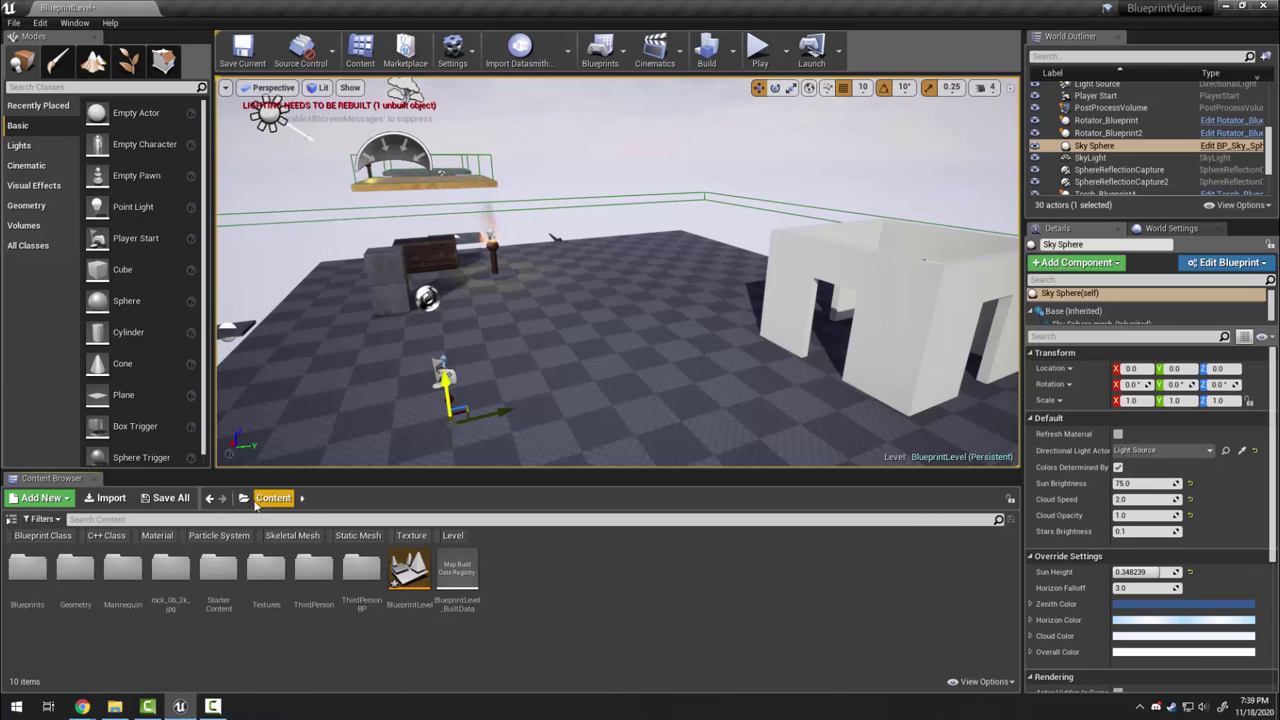
double_click(262, 578)
left_click(273, 497)
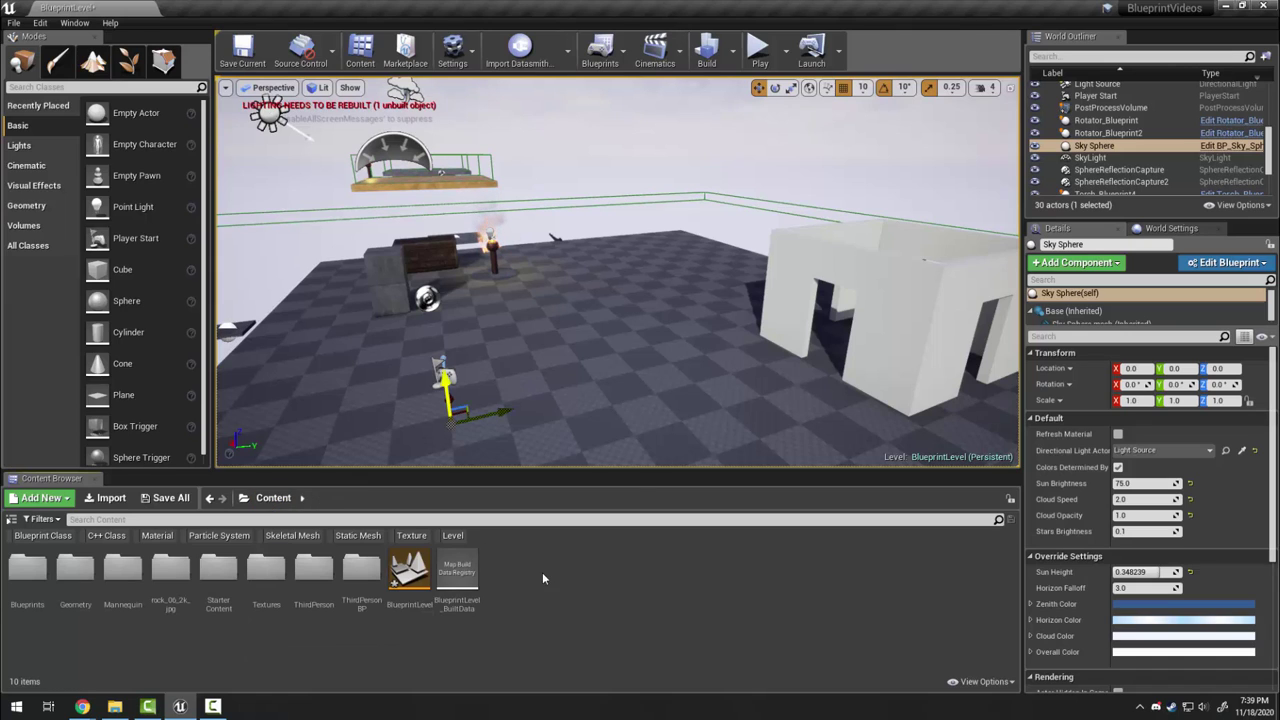
right_click(543, 570)
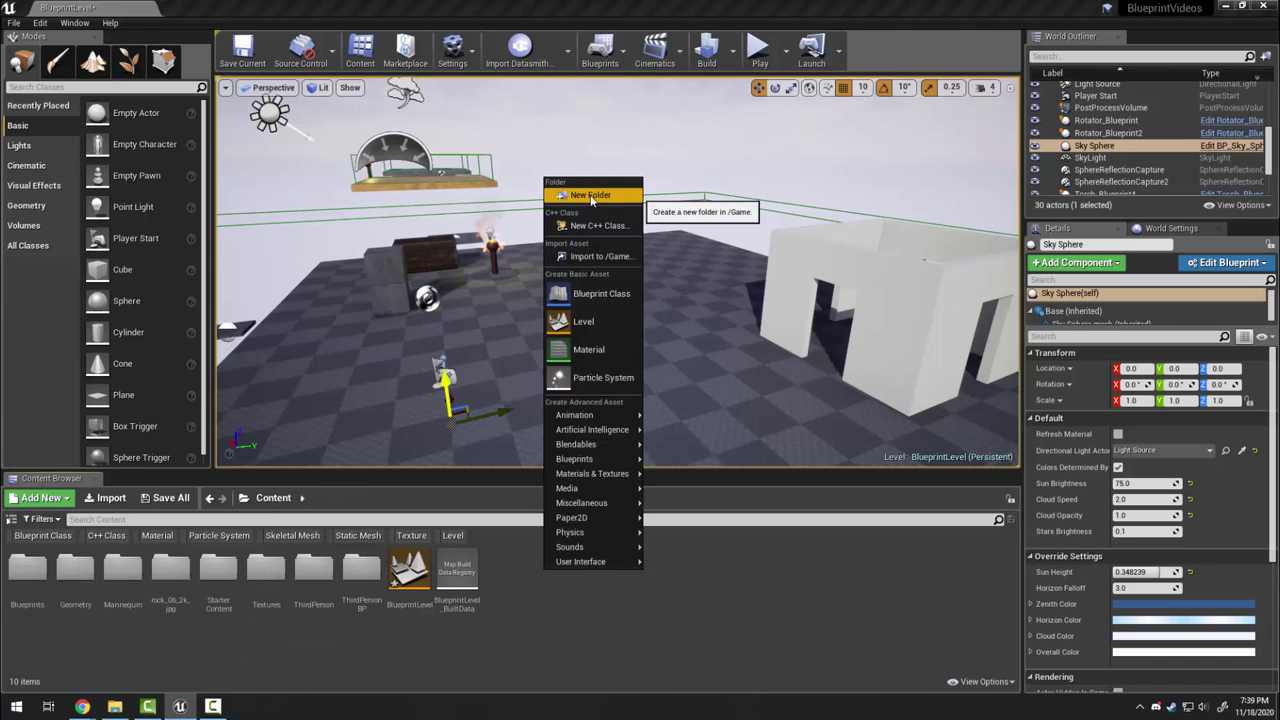
left_click(538, 647)
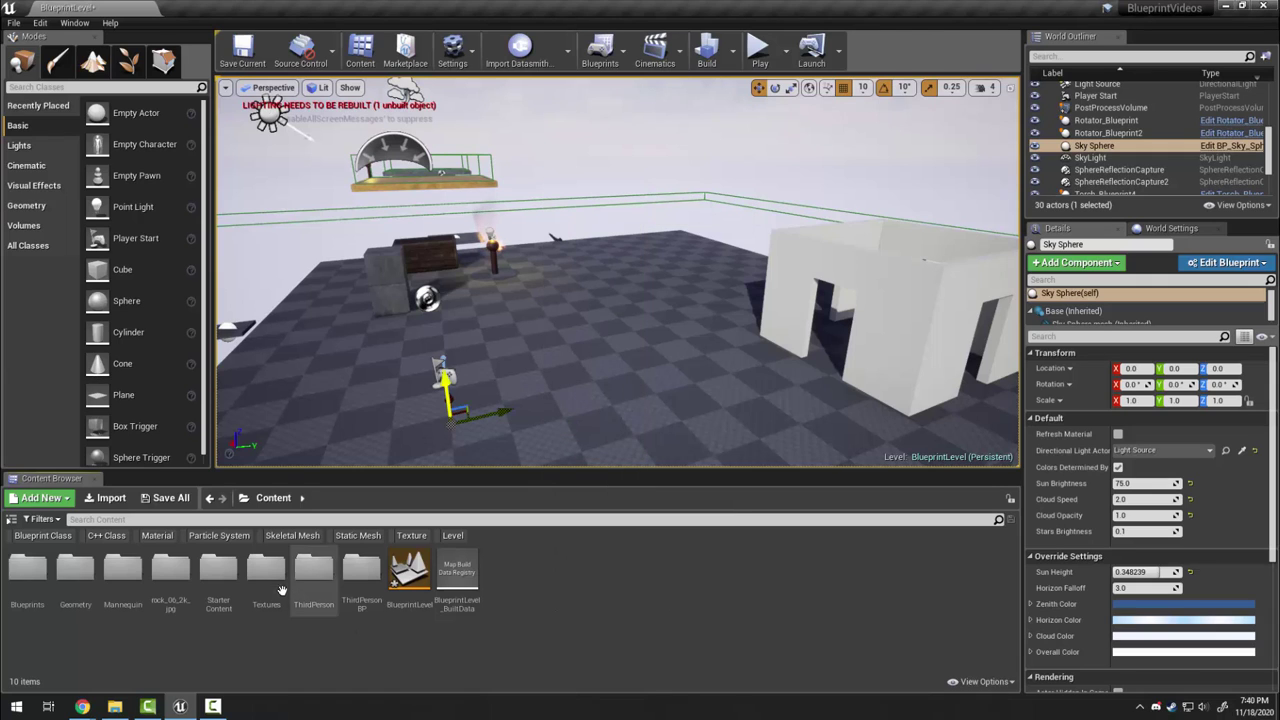
left_click(268, 580)
double_click(275, 585)
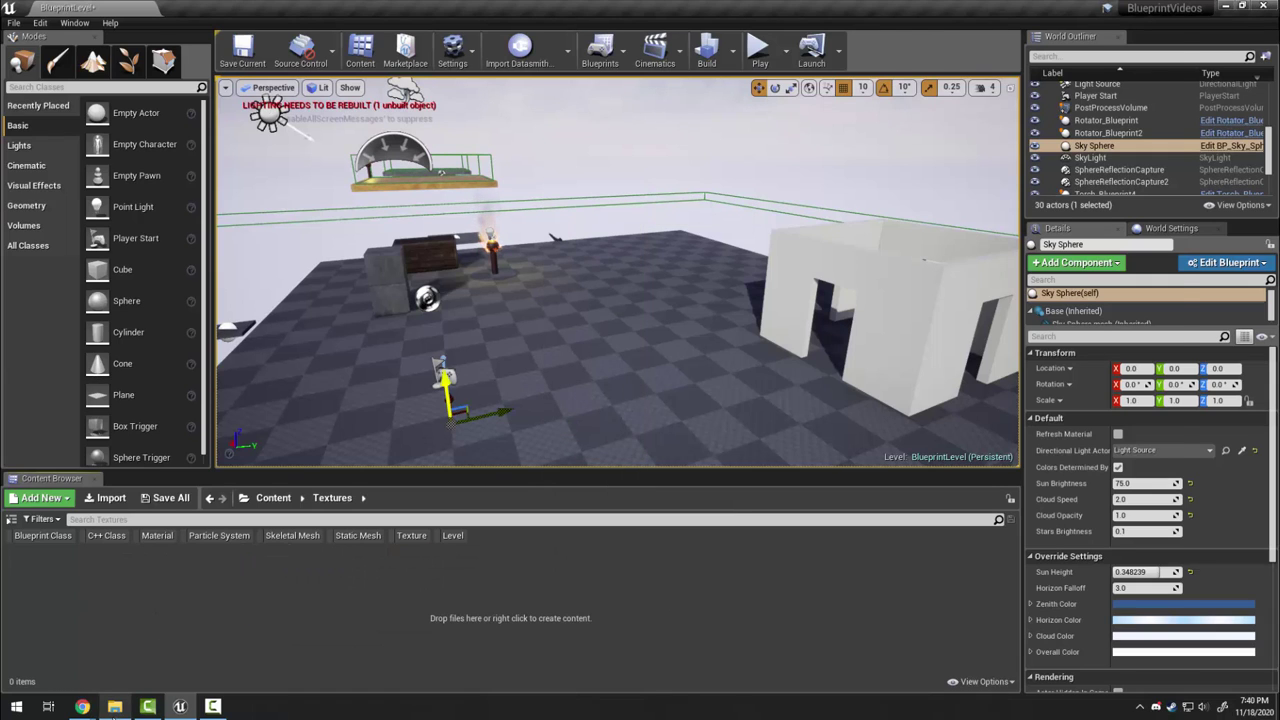
Select the five DamagedConcrete TIF files in Downloads and widen the Name column to show full filenames.
left_click(114, 706)
left_click_drag(729, 309, 472, 620)
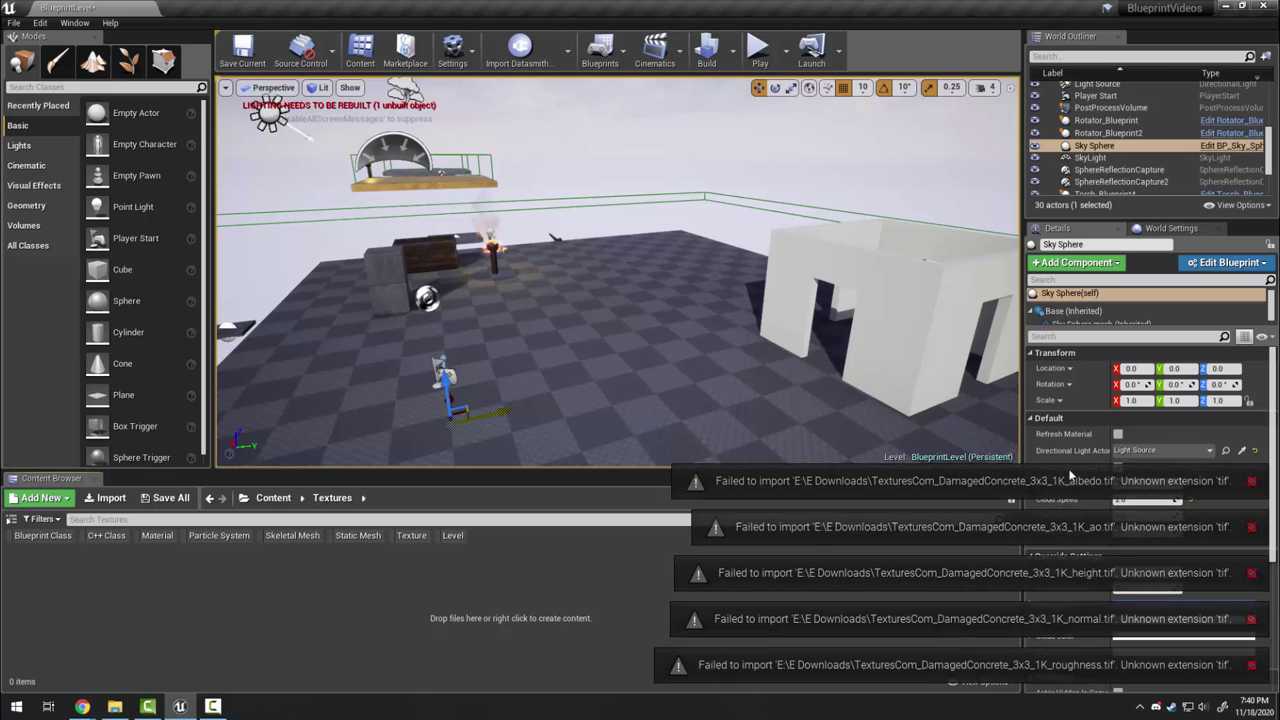
left_click(115, 706)
left_click_drag(875, 88, 957, 91)
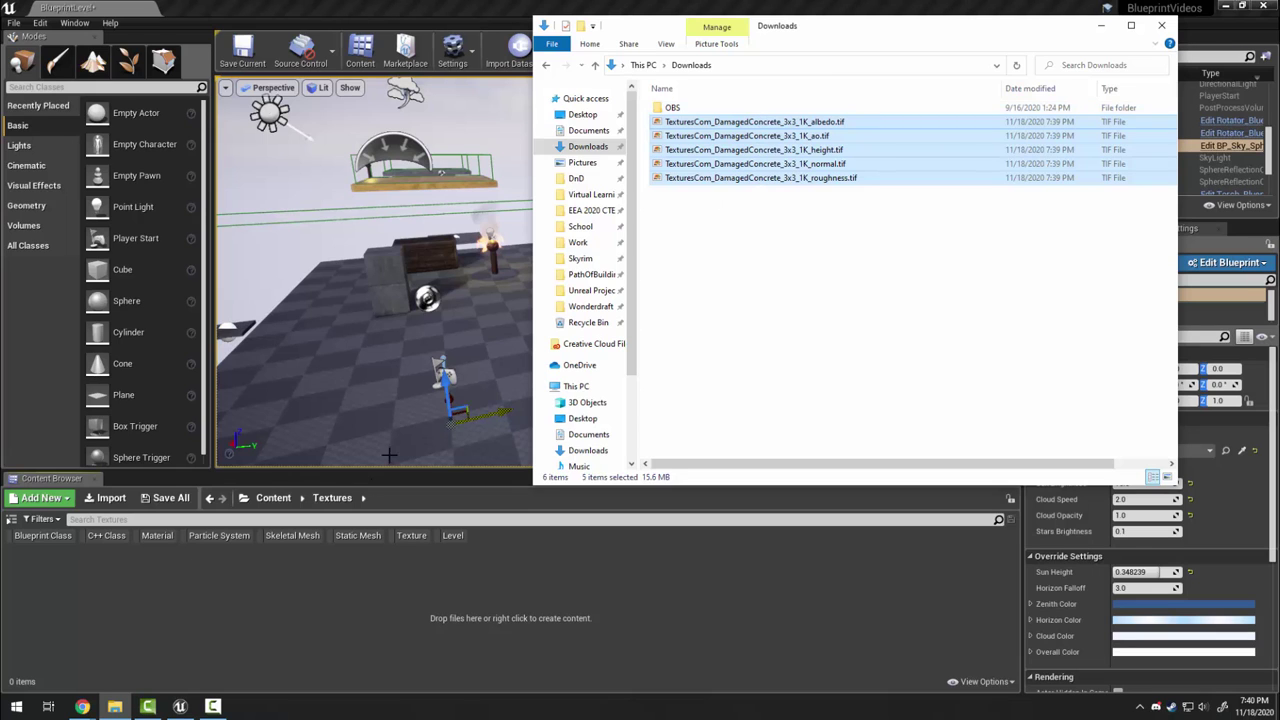
On TextureCan, download the 2K maps zip for Damaged Concrete (Concrete 0007).
mouse_move(85, 708)
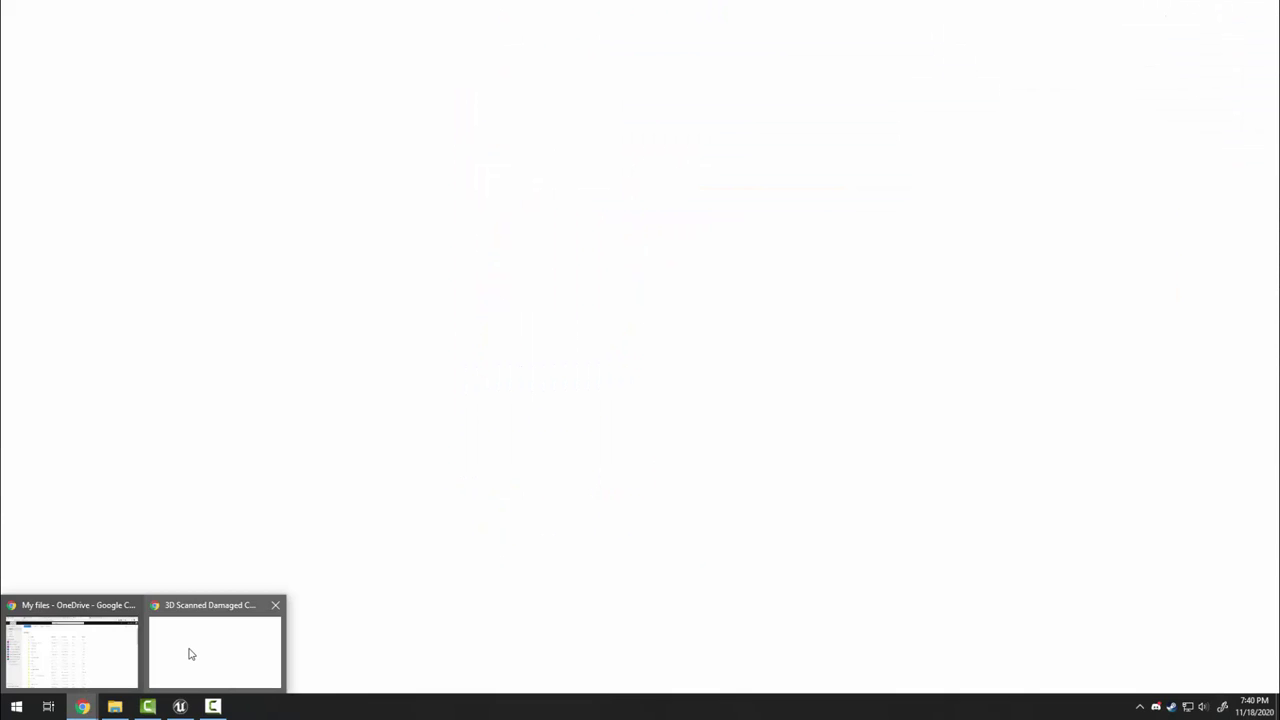
left_click(189, 651)
left_click(255, 11)
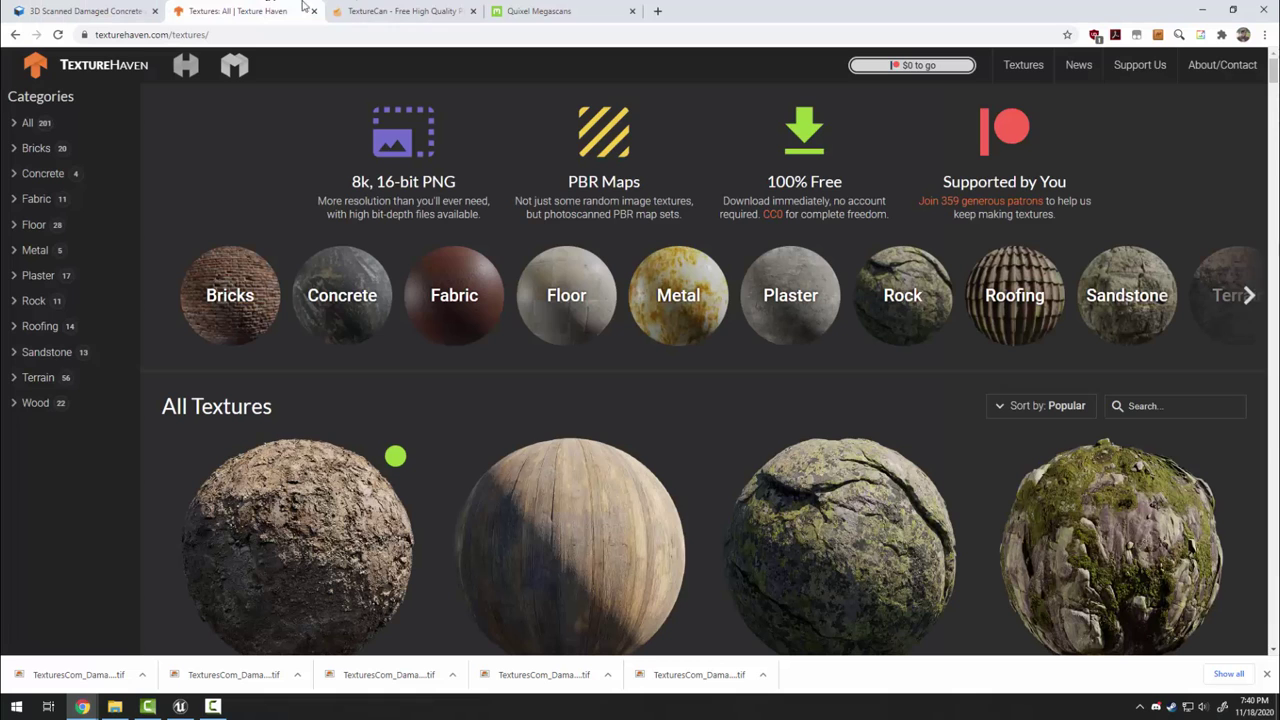
left_click(357, 12)
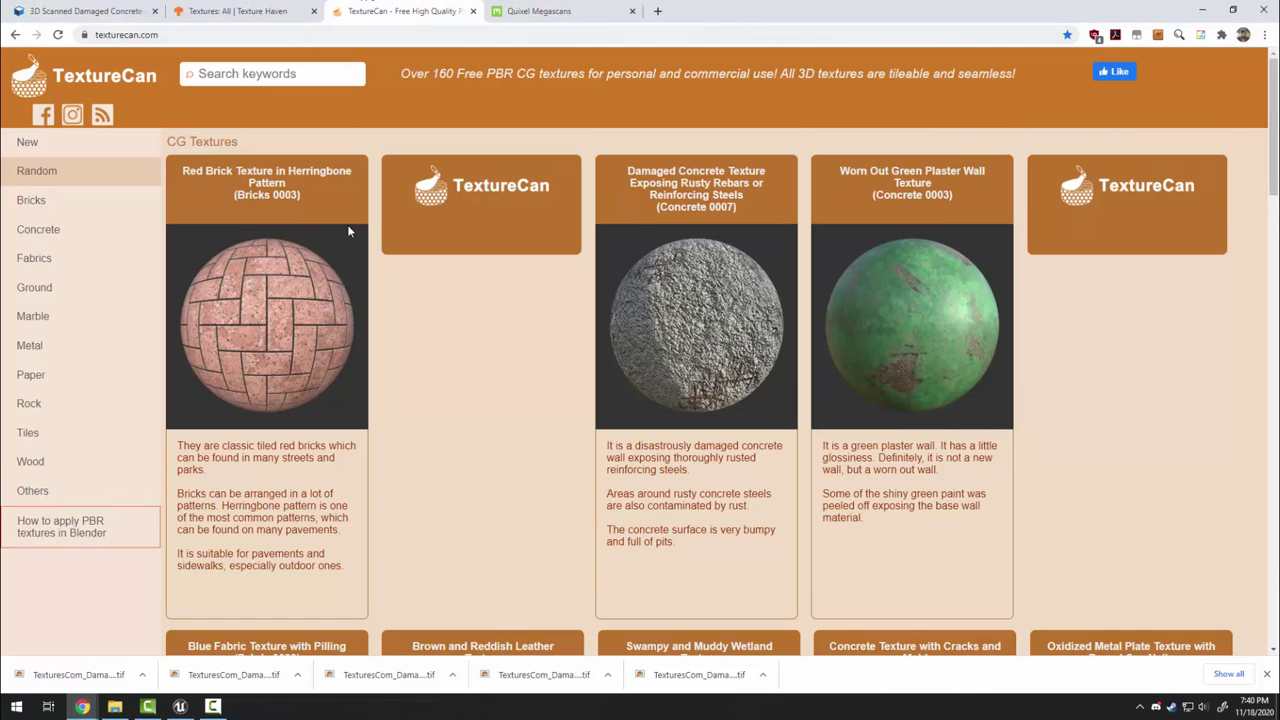
left_click(705, 366)
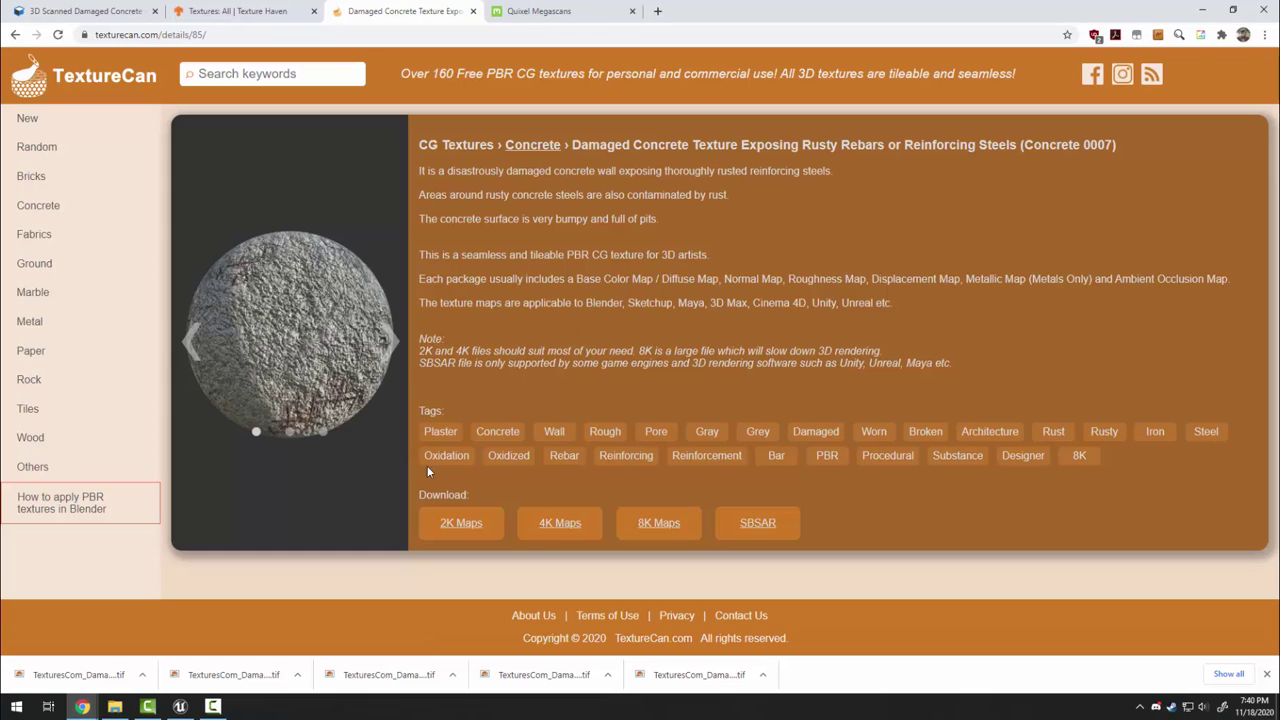
left_click(463, 530)
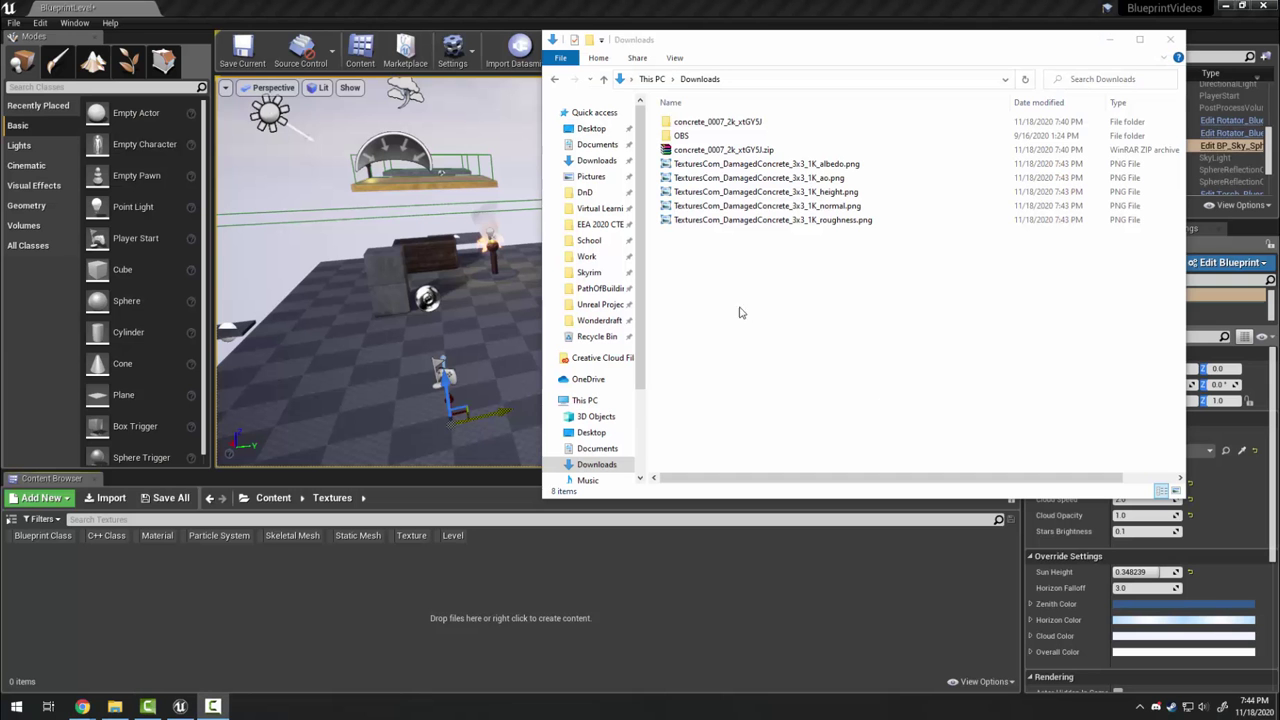
Check the concrete_0007_2k_xtGY5J folder, then select the five DamagedConcrete PNG files in Downloads.
left_click_drag(773, 54, 786, 72)
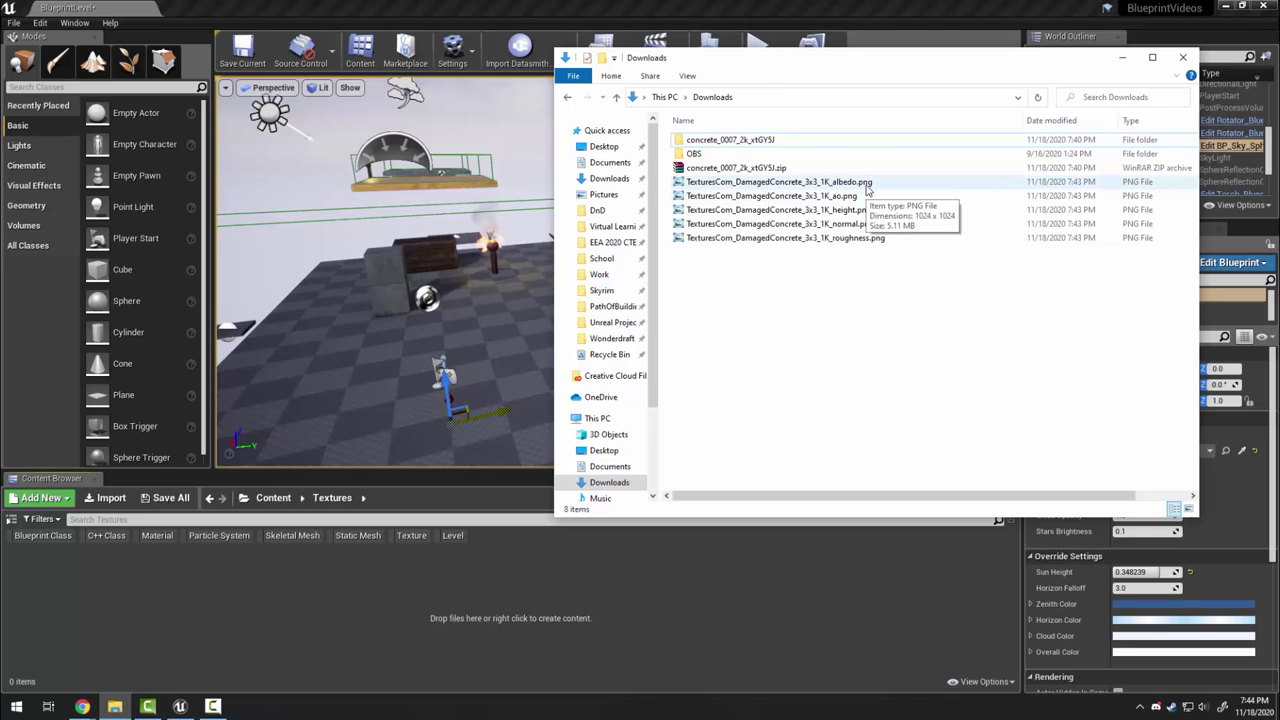
double_click(727, 141)
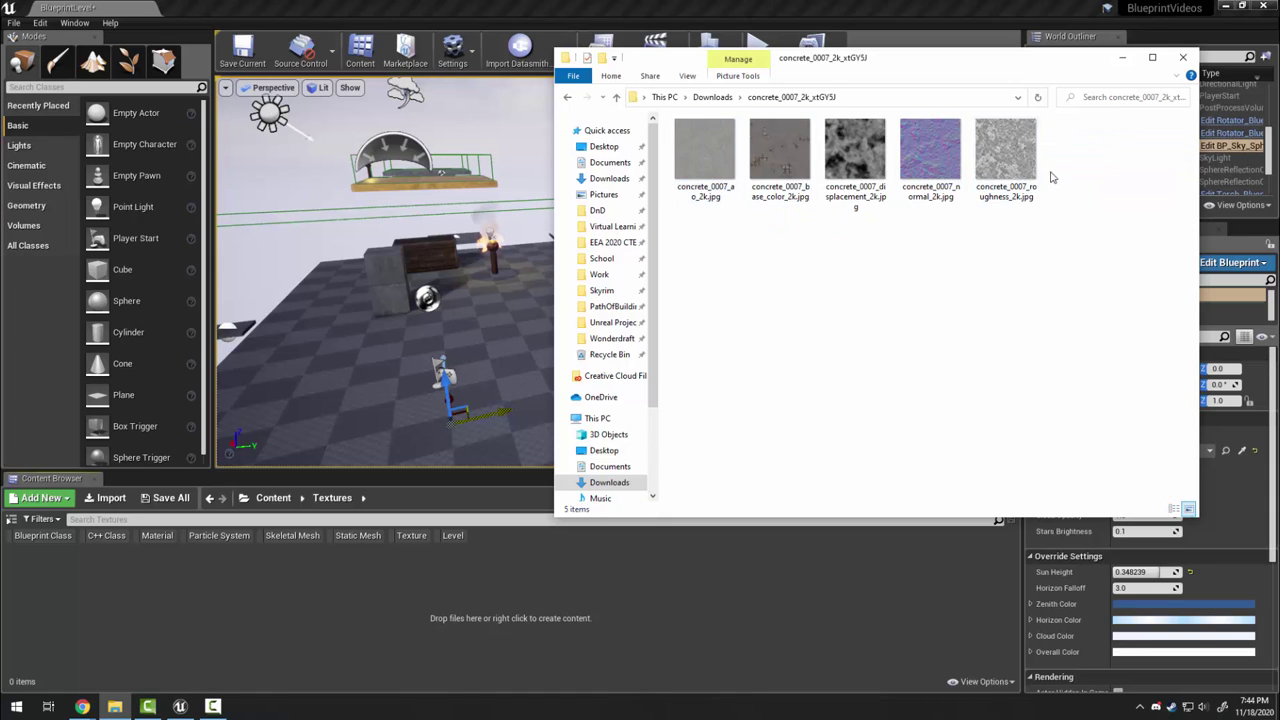
left_click(712, 97)
left_click_drag(845, 336, 737, 190)
Drop the five DamagedConcrete PNGs into the Textures folder and dismiss the normal-map import notice.
left_click_drag(357, 479, 255, 607)
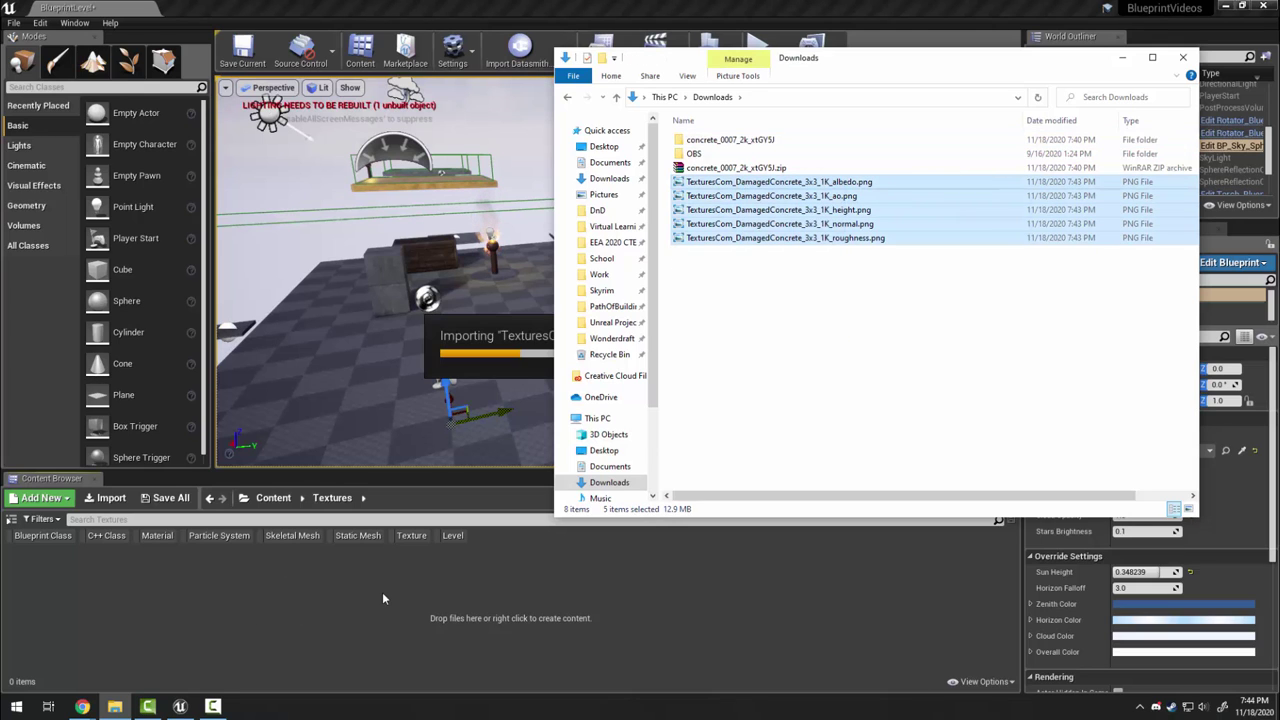
left_click(440, 6)
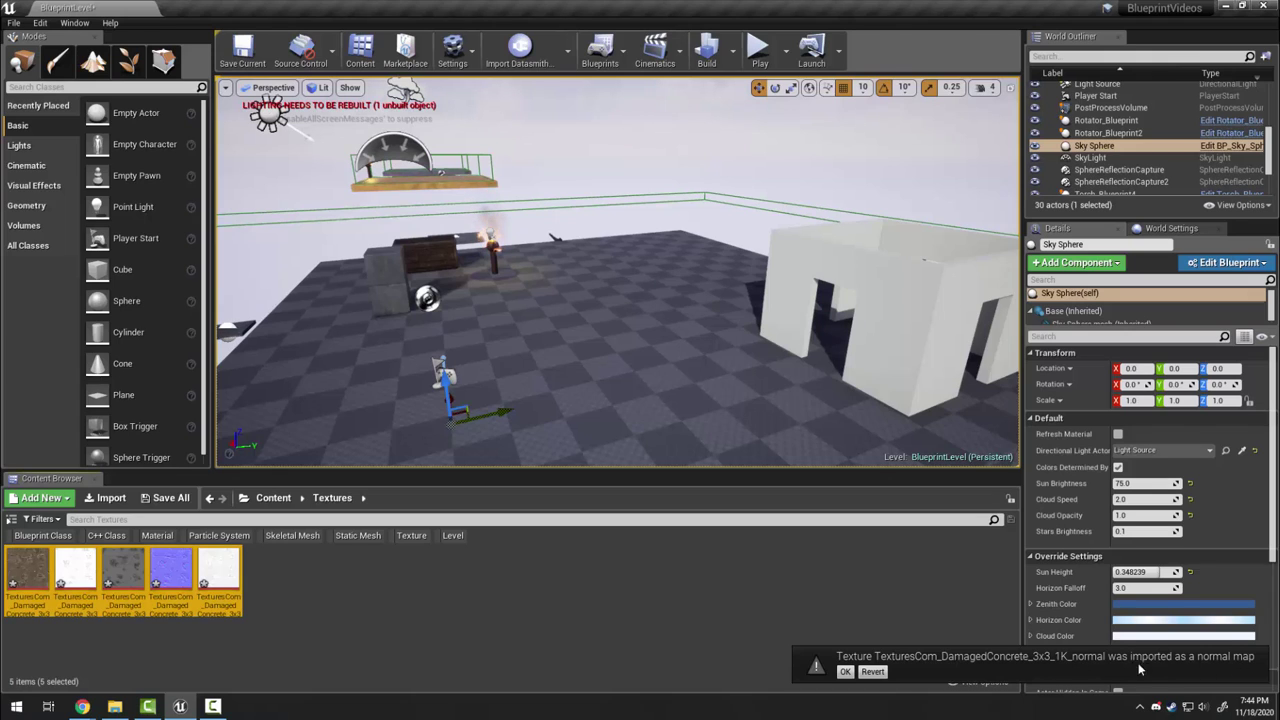
left_click(846, 672)
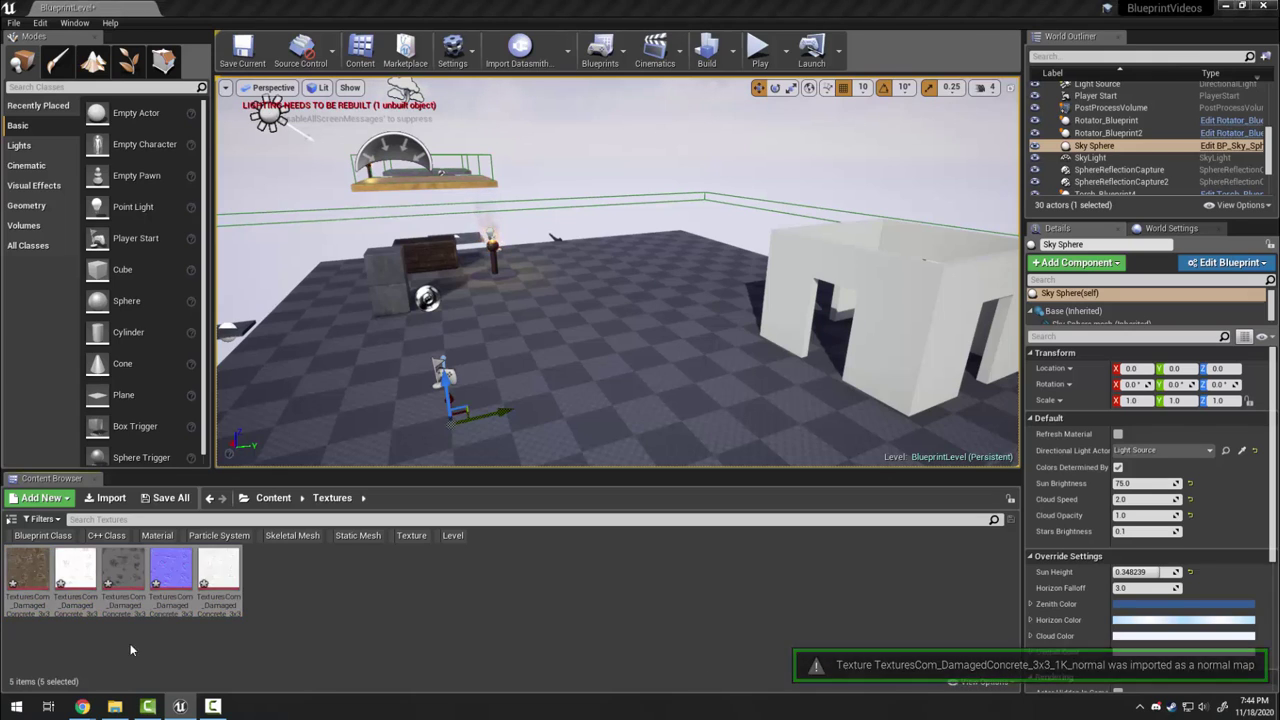
left_click(182, 602)
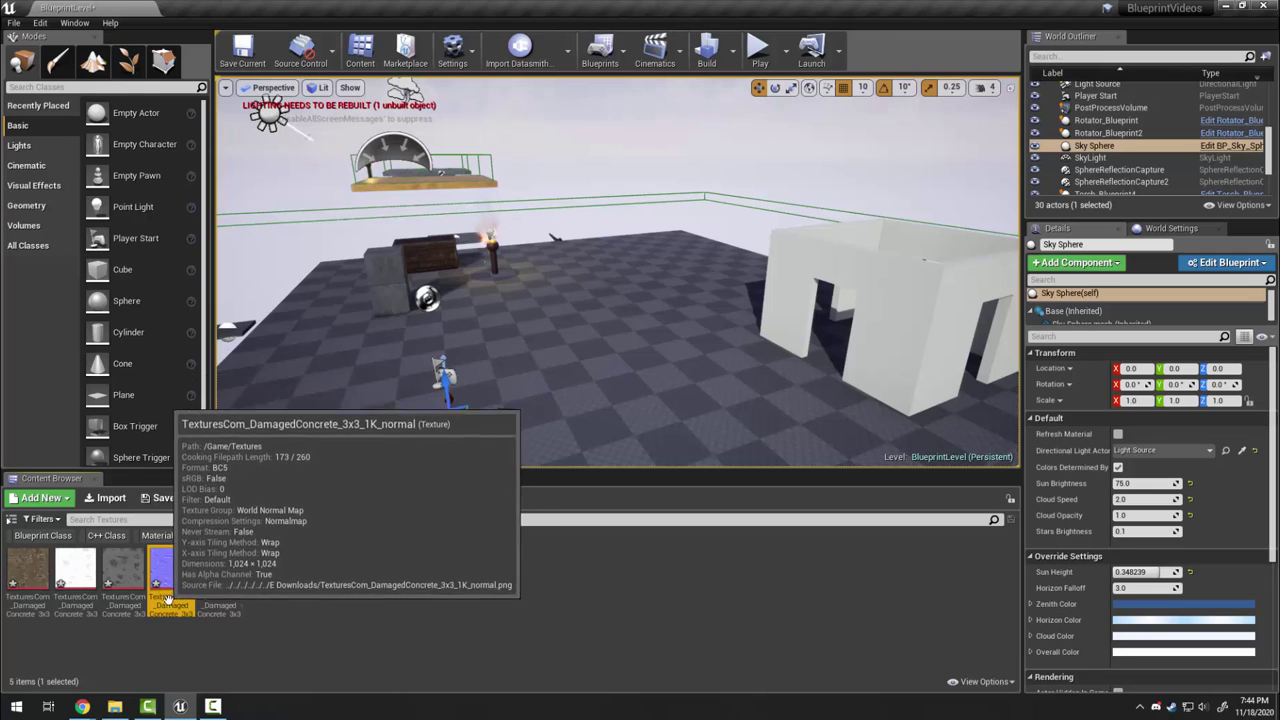
Import all five JPGs from concrete_0007_2k_xtGY5J into Textures, bringing it to 10 assets.
left_click(114, 706)
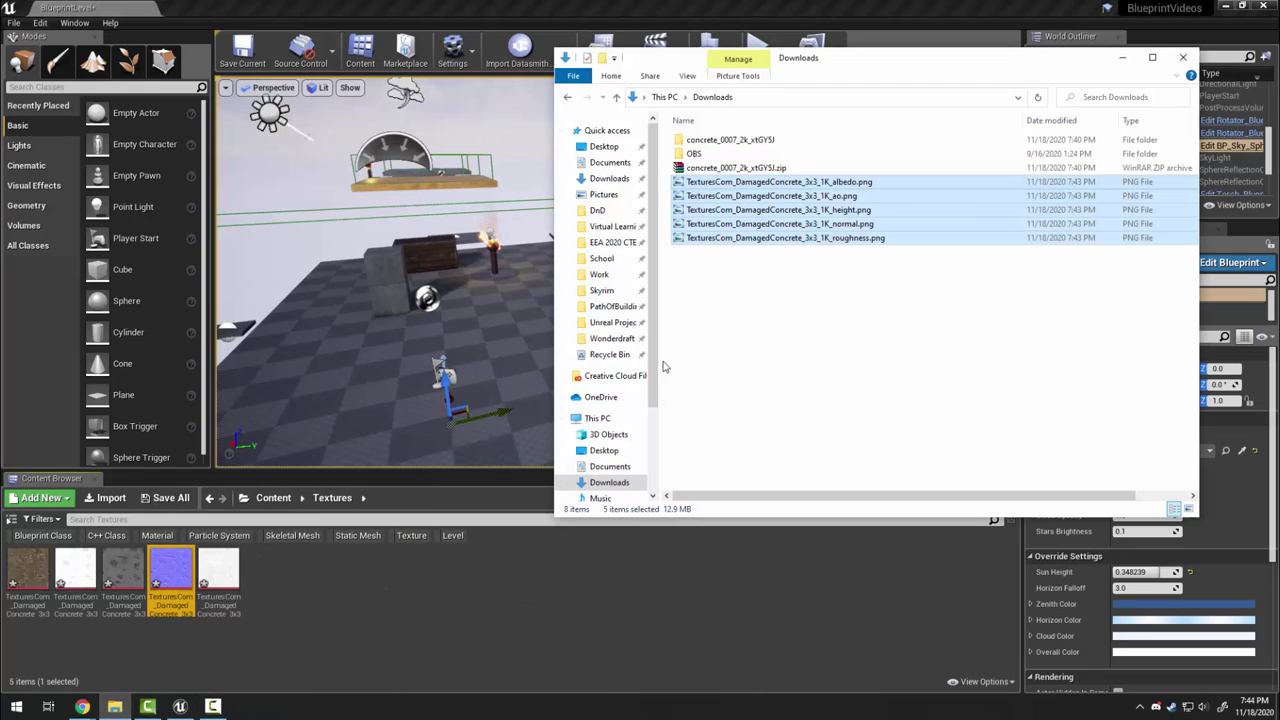
double_click(716, 140)
left_click_drag(1083, 287, 384, 580)
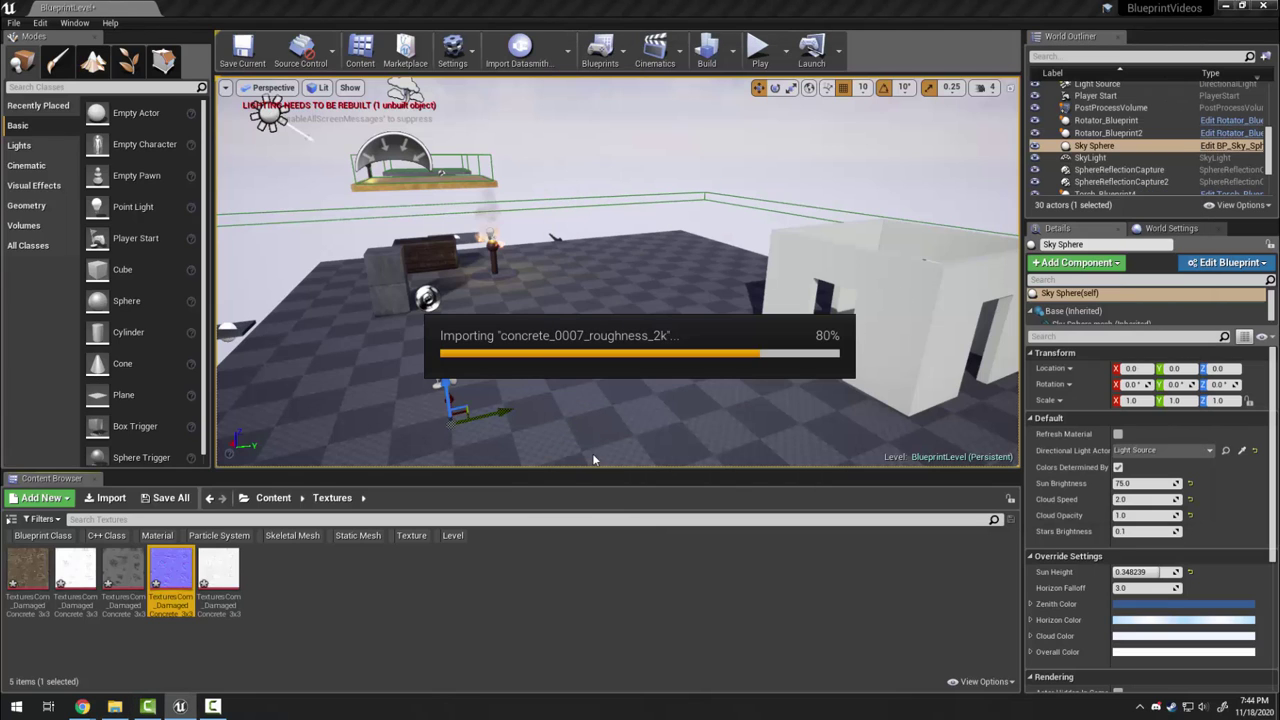
left_click(555, 676)
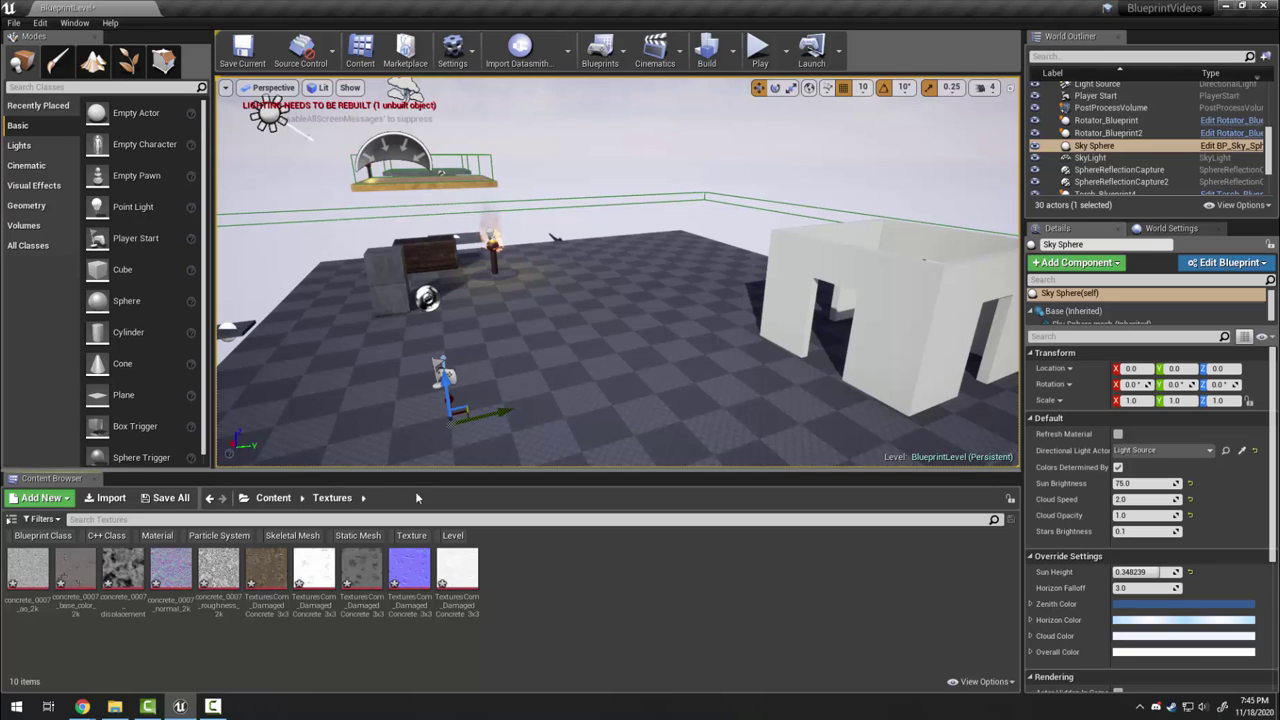
Create a folder named Material in the Content root and open it.
left_click(274, 498)
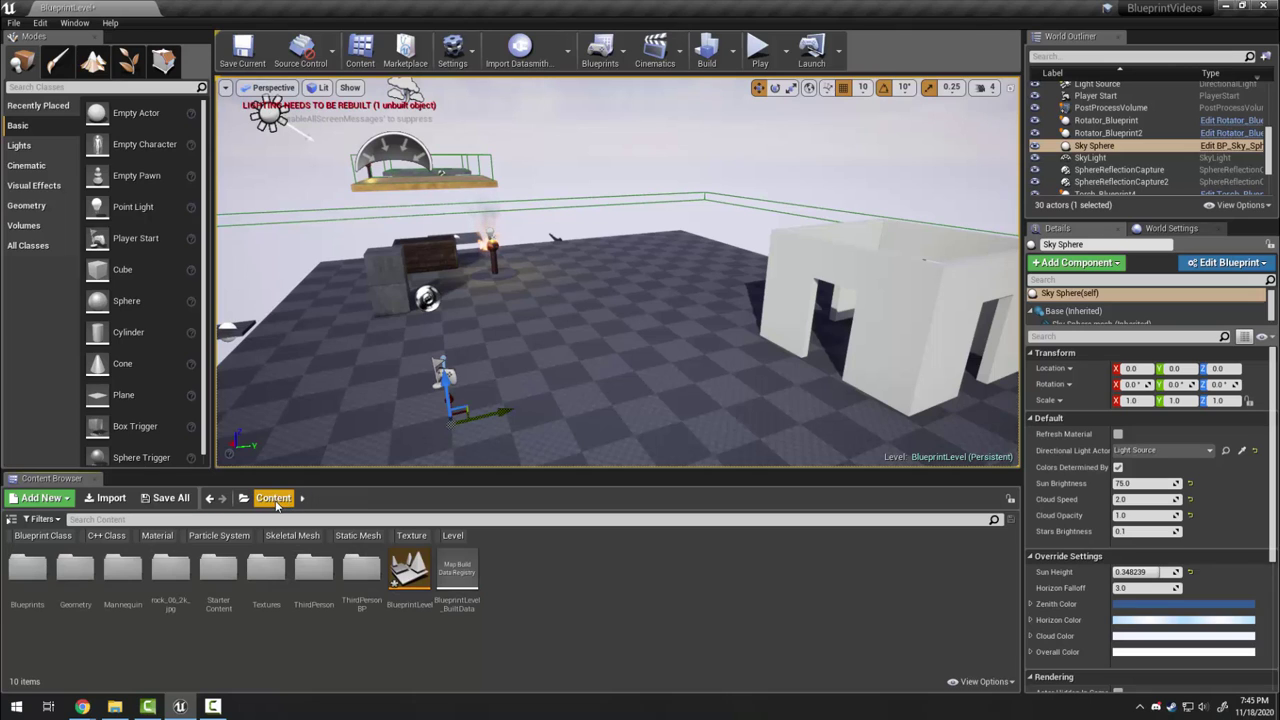
right_click(551, 575)
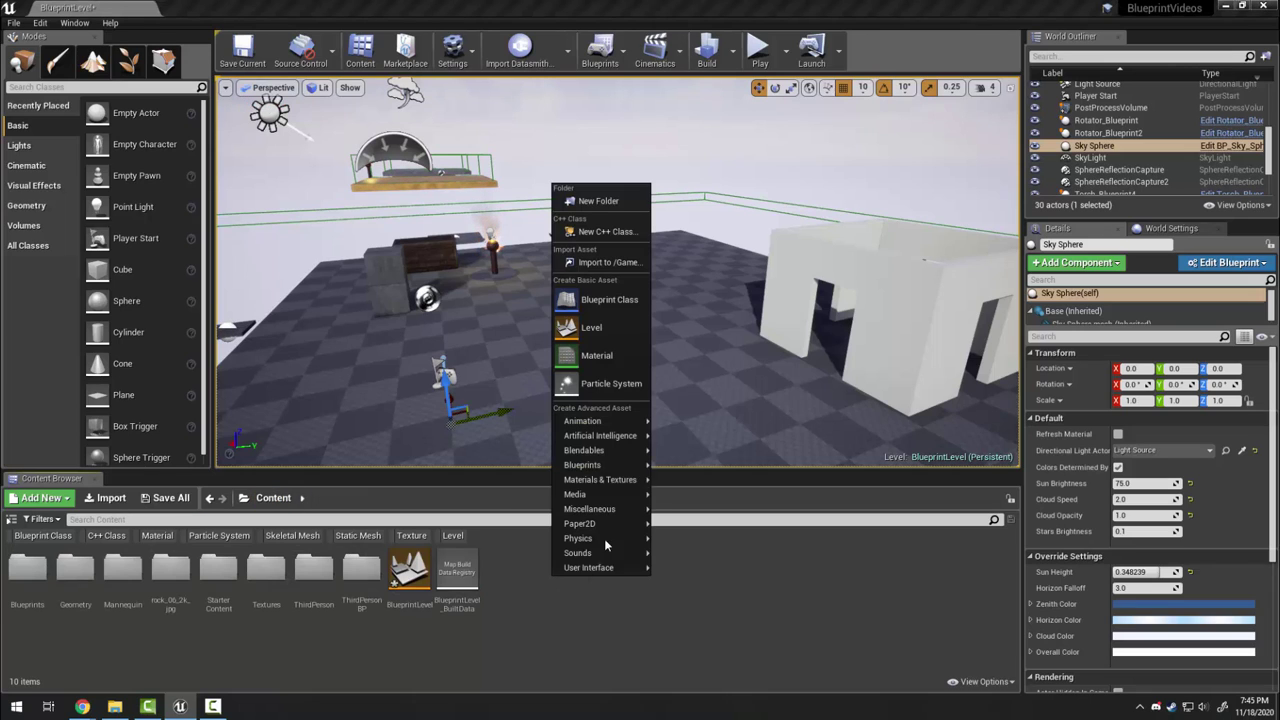
left_click(601, 205)
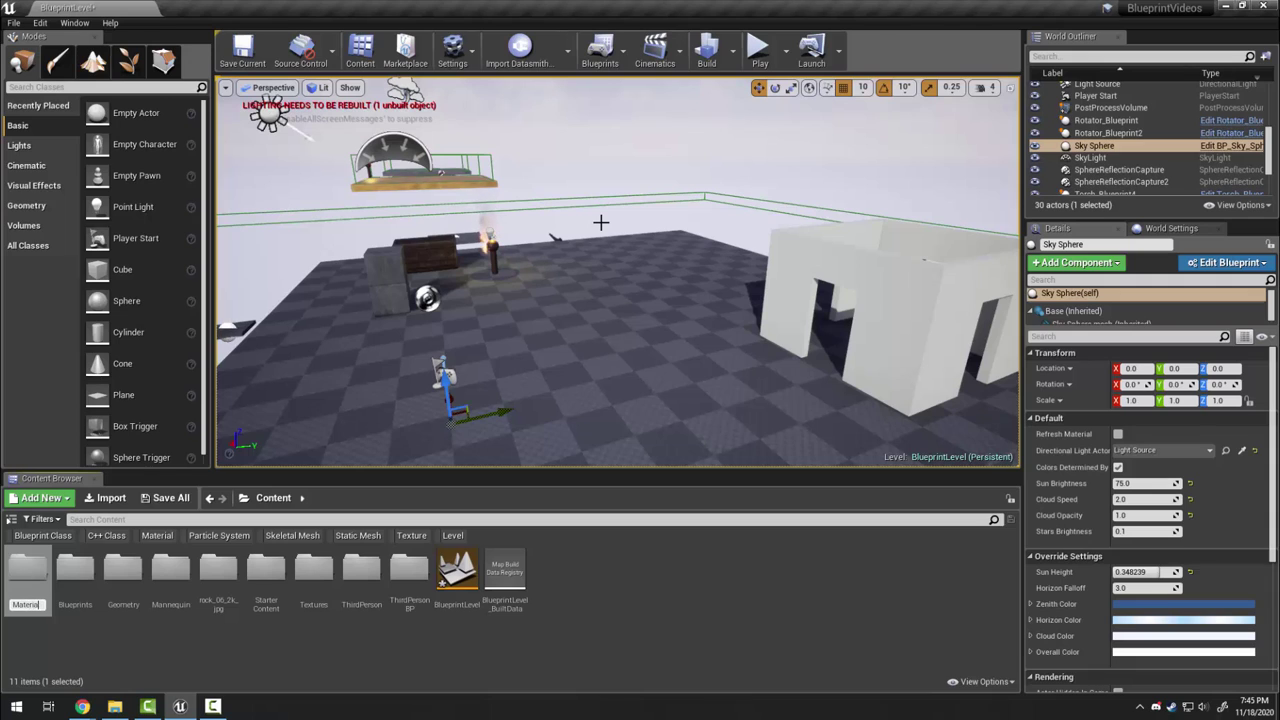
key("Return")
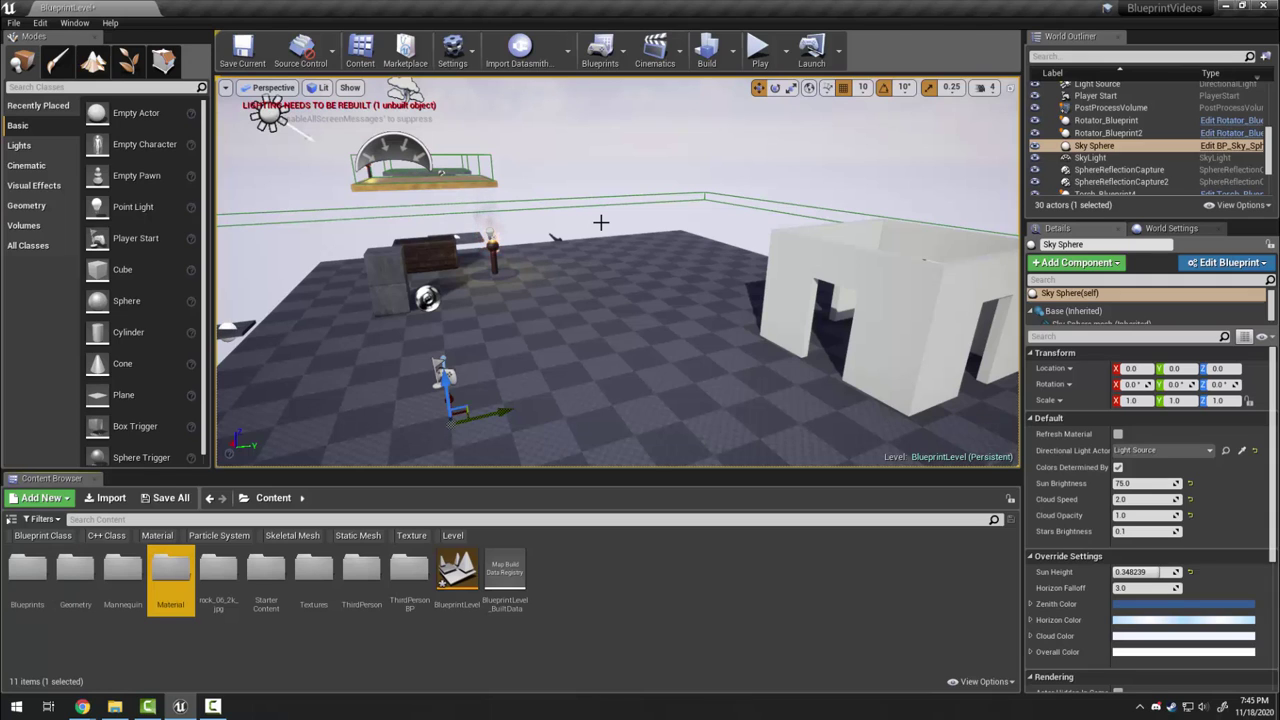
double_click(170, 572)
Add two materials named Concrete_TexturesCom and Concrete_TextureCan.
right_click(199, 568)
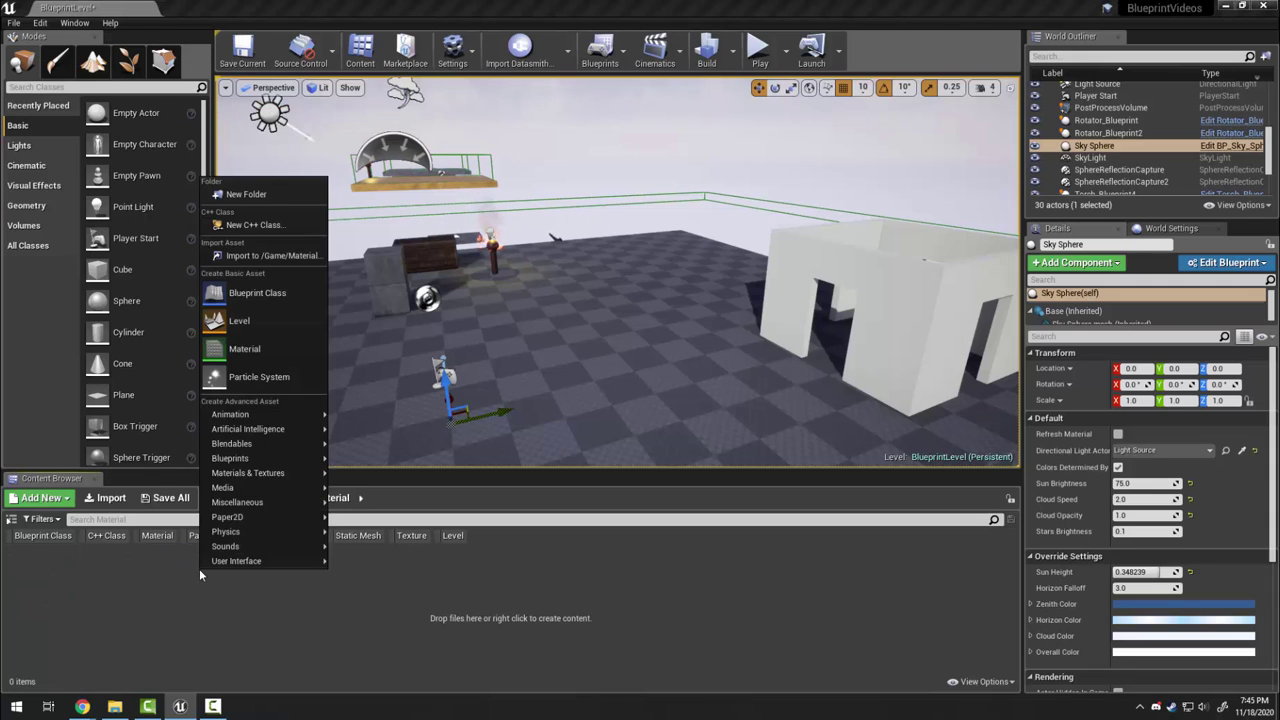
left_click(277, 341)
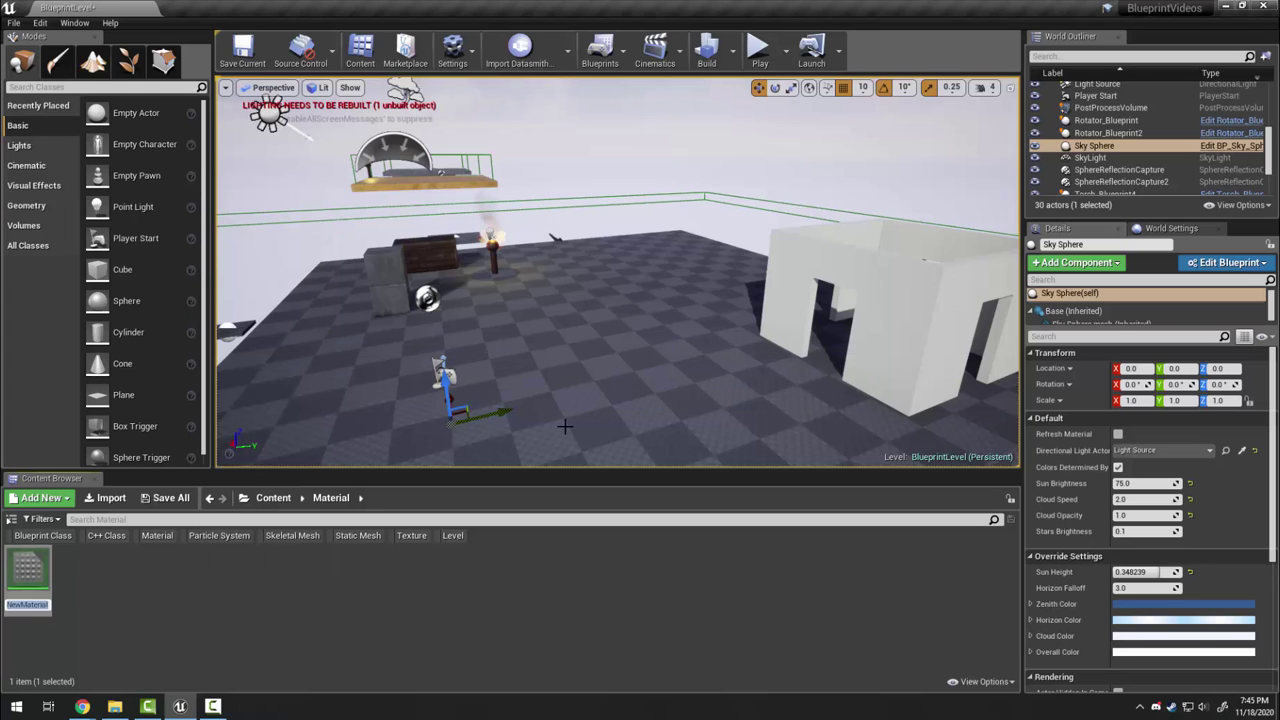
type("Conc")
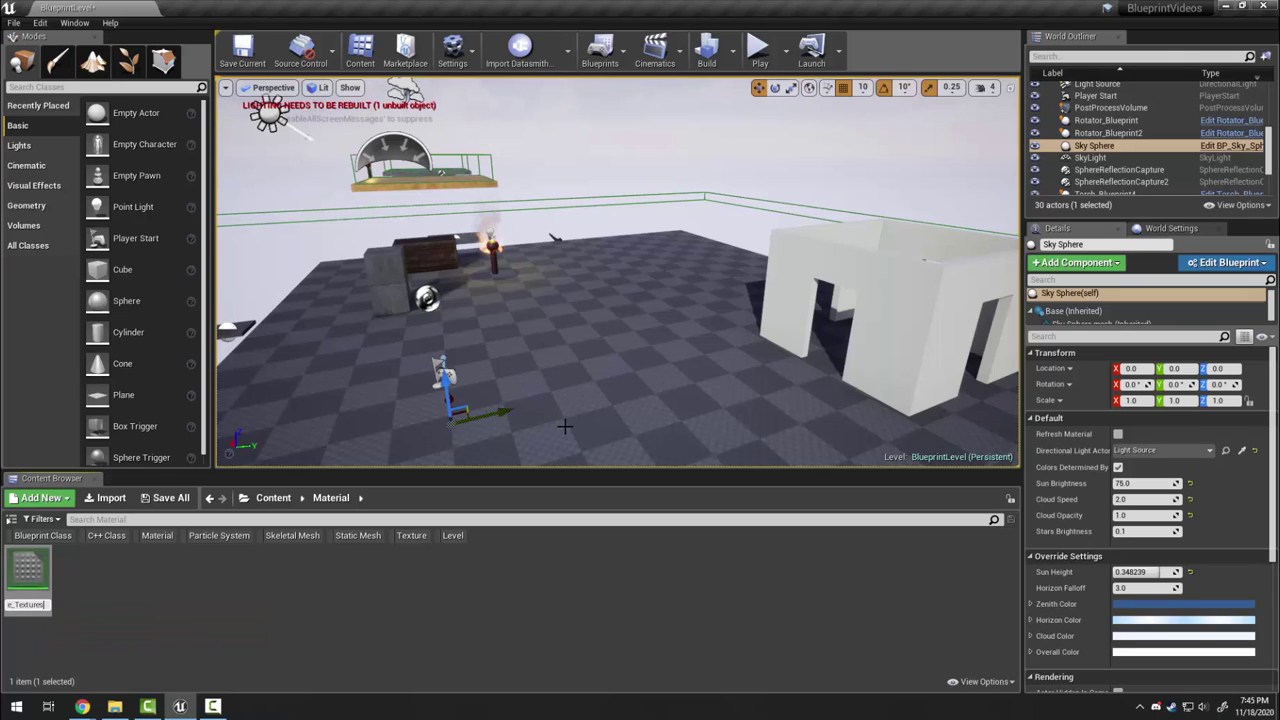
type(" Com")
key("Return")
right_click(148, 572)
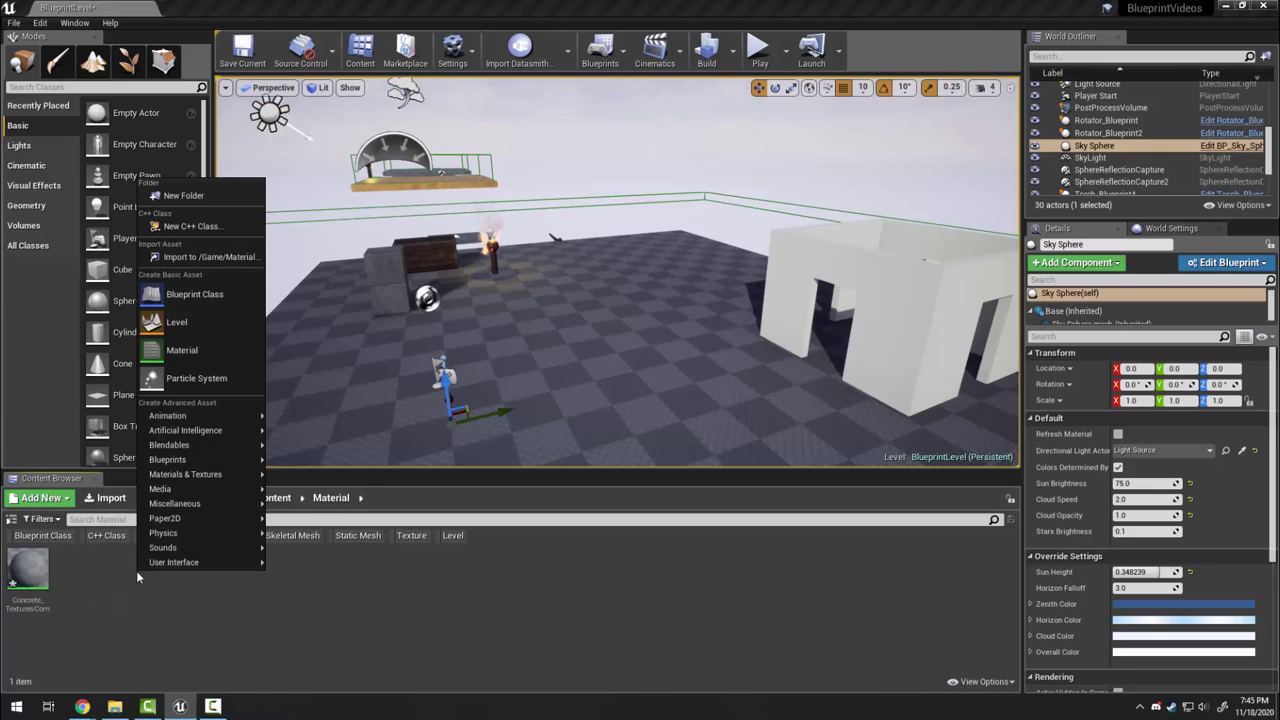
left_click(182, 350)
type("Conc")
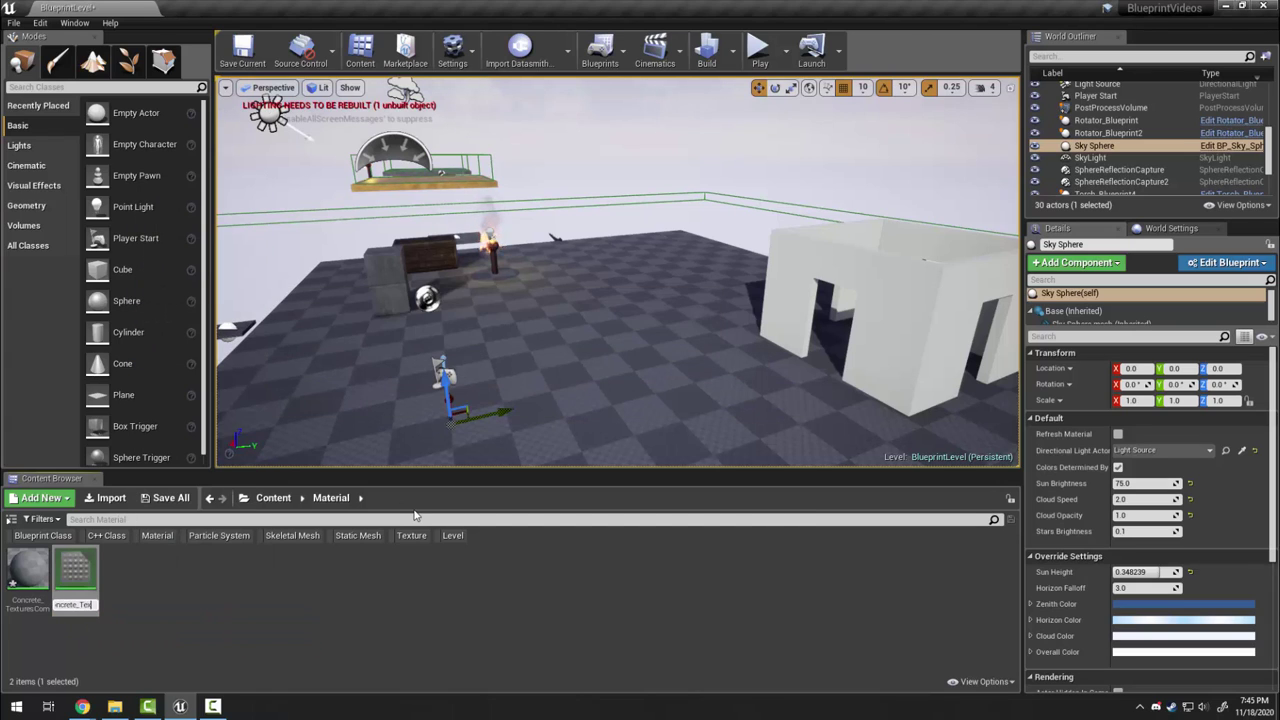
type("rete_TextureCan")
key("Return")
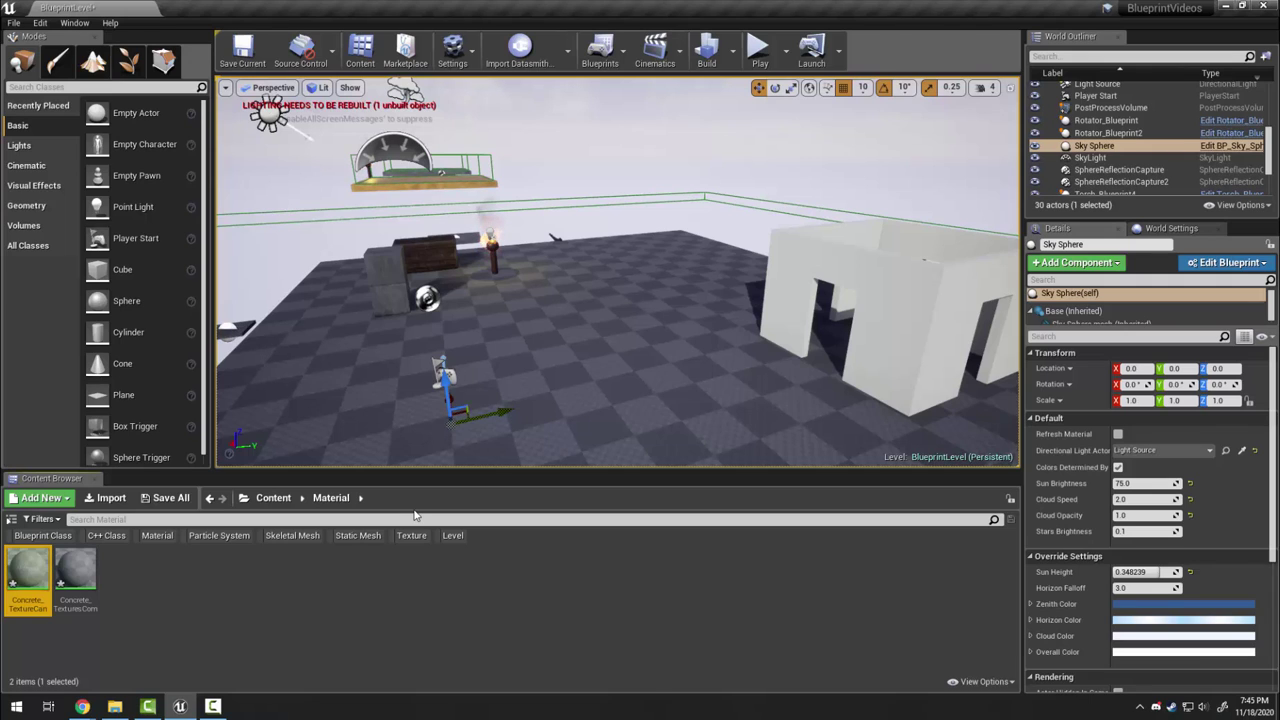
Open Concrete_TexturesCom in the material editor beside the Content Browser and browse into the Textures folder.
double_click(85, 570)
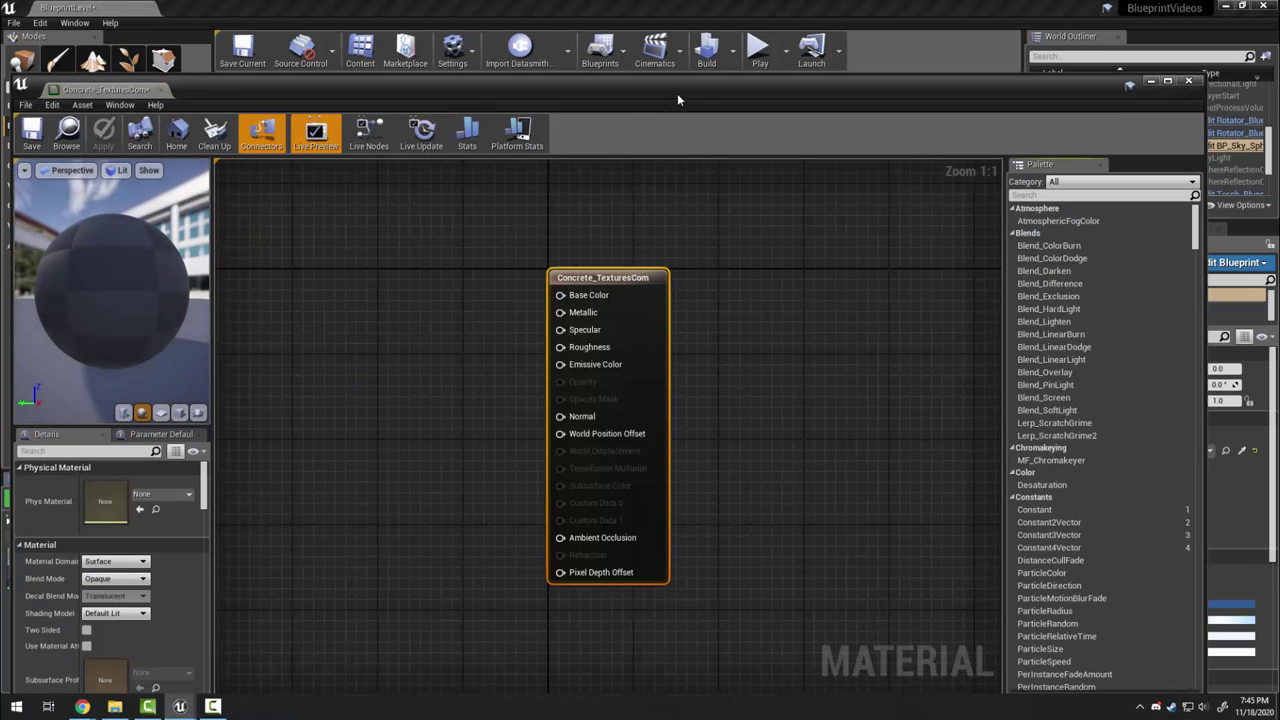
left_click_drag(677, 98, 1050, 26)
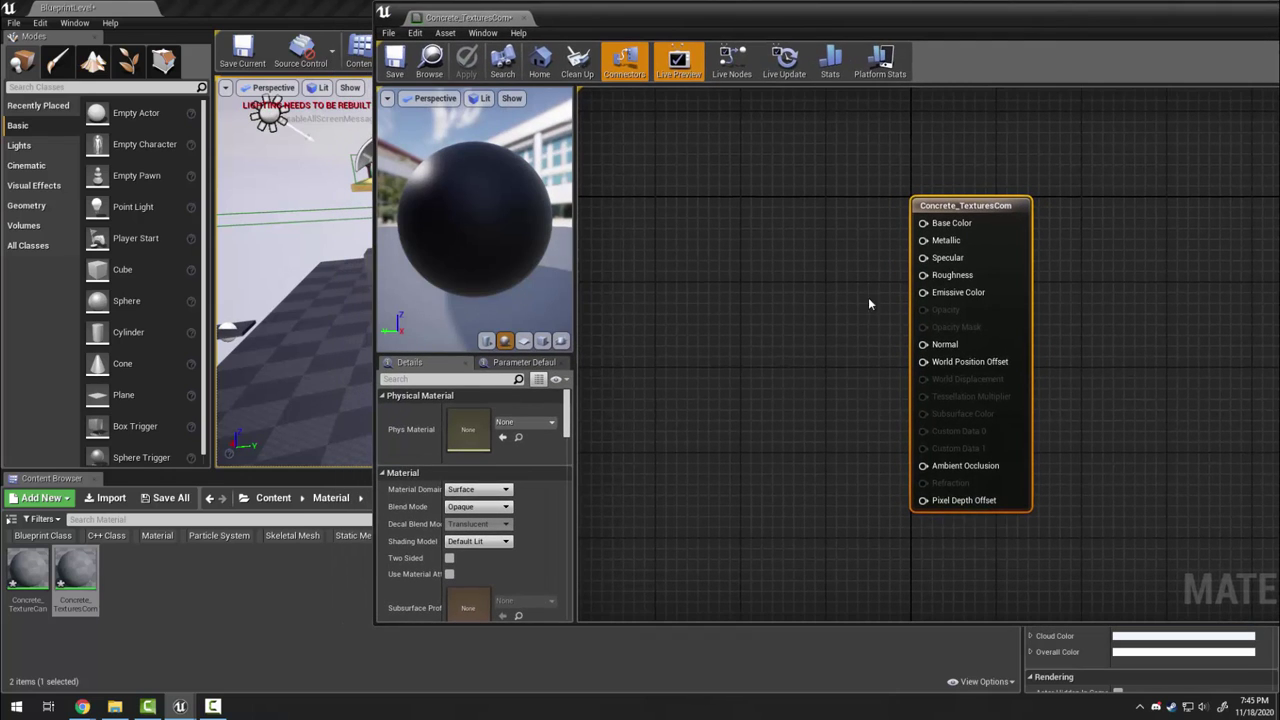
right_click_drag(835, 433, 970, 414)
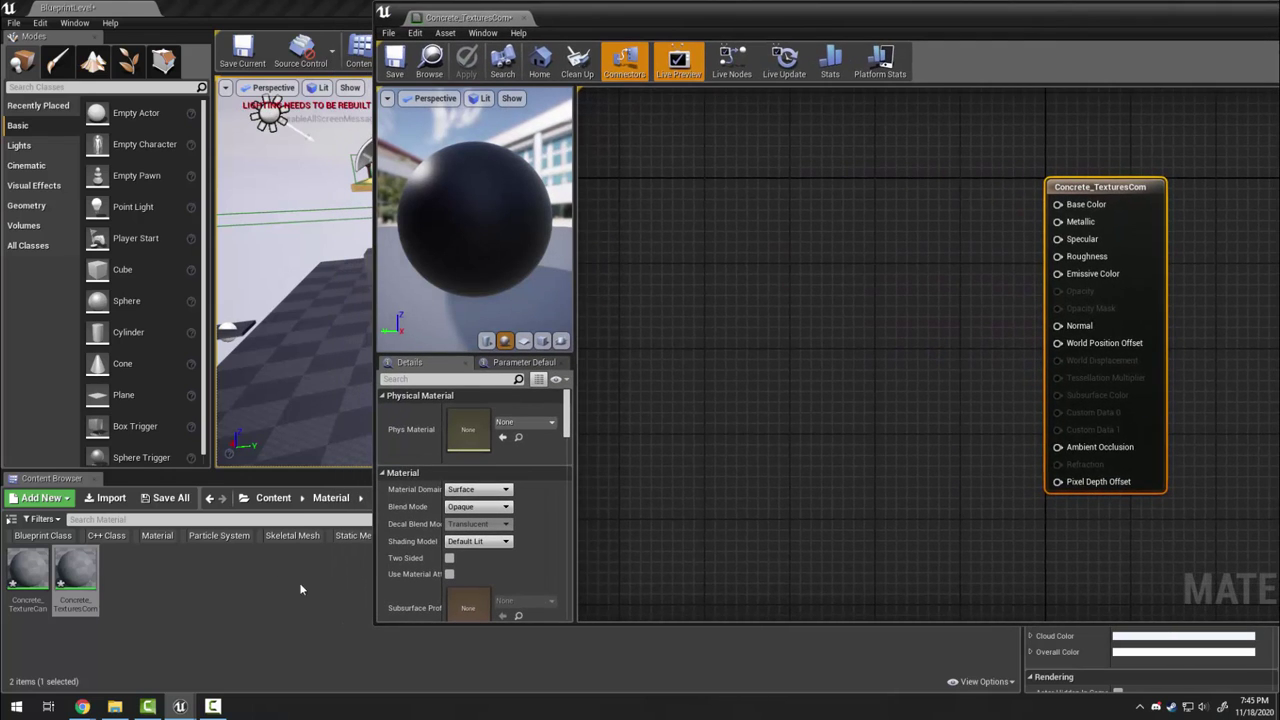
left_click(273, 498)
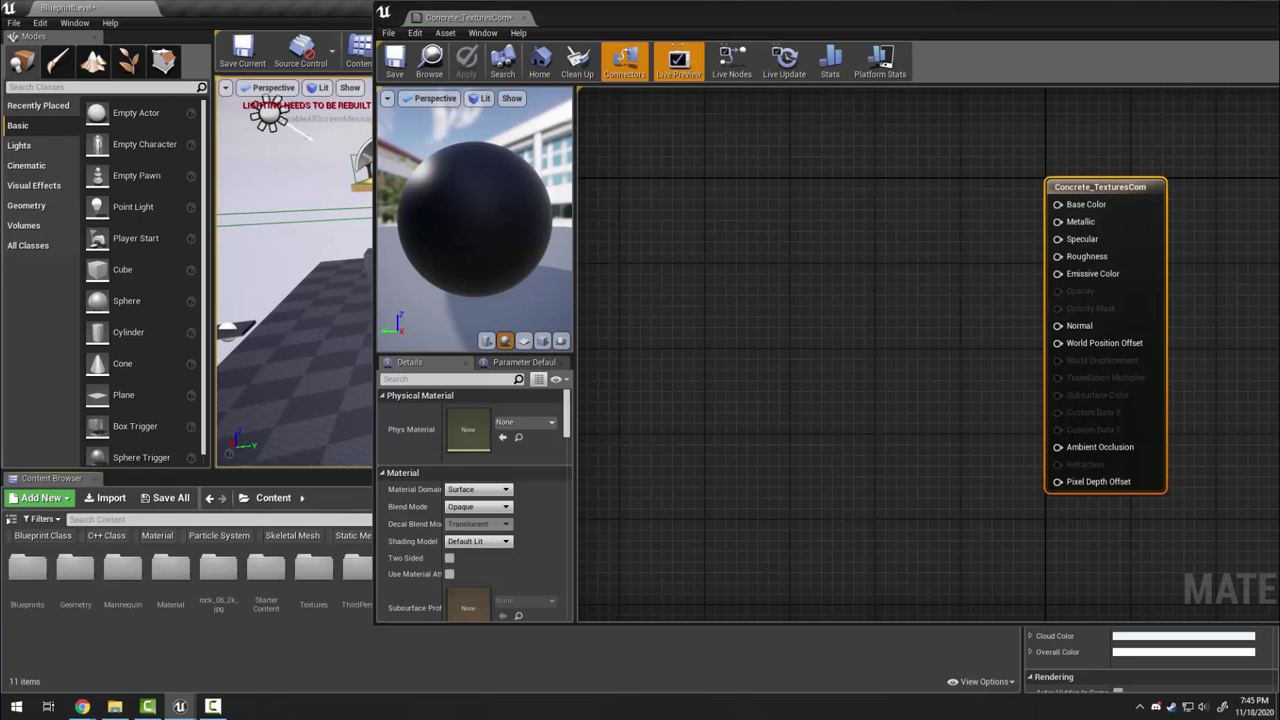
double_click(313, 570)
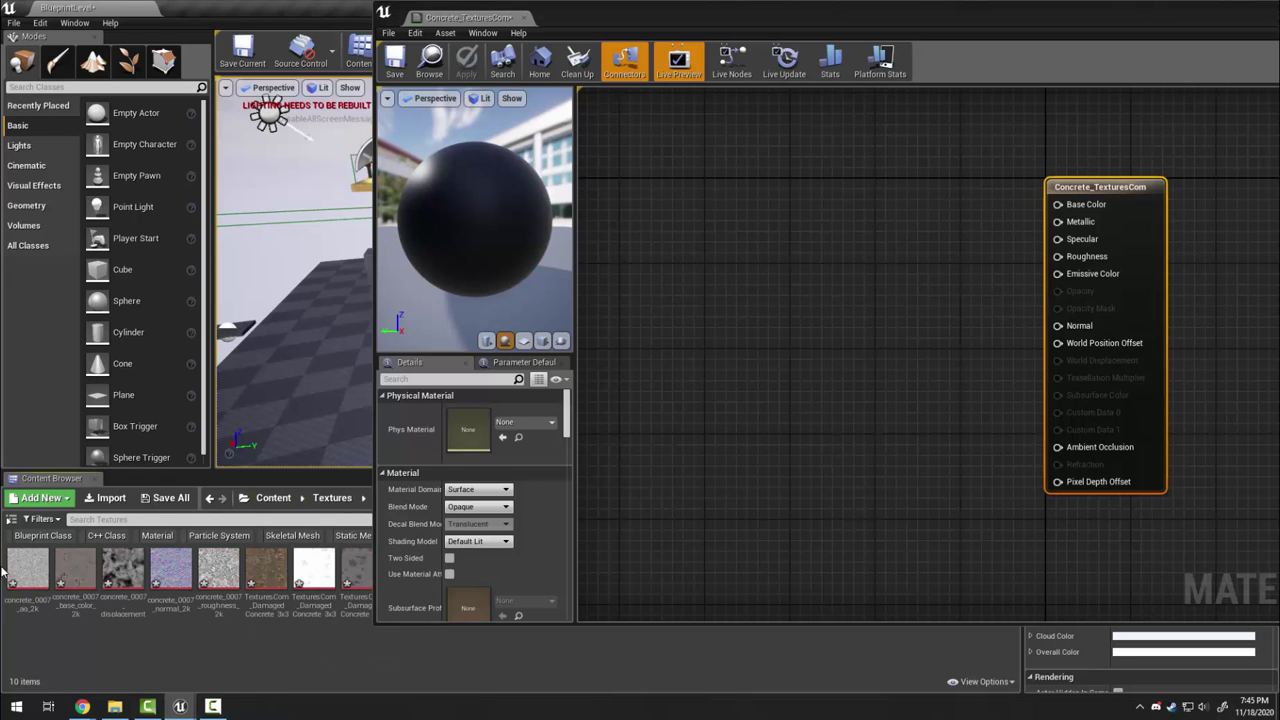
Add the damaged-concrete albedo and white AO textures, wiring them to Base Color and Ambient Occlusion.
left_click_drag(706, 24, 838, 30)
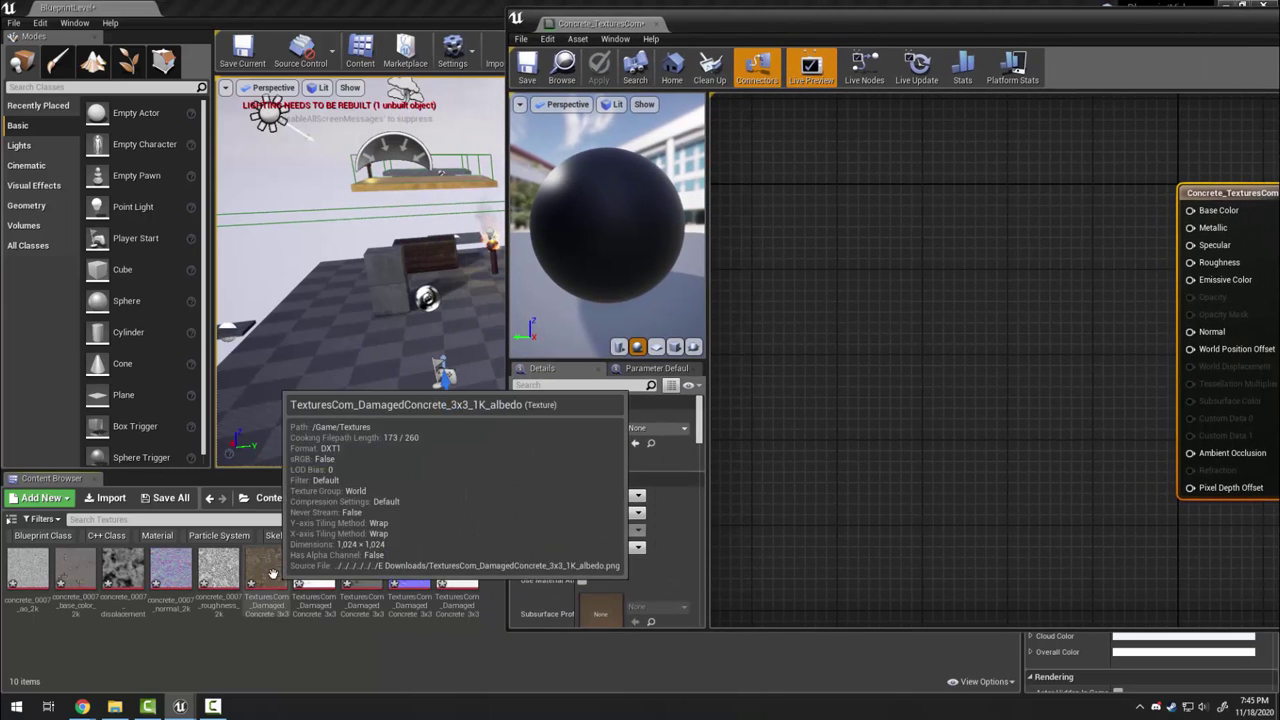
left_click_drag(266, 570, 828, 285)
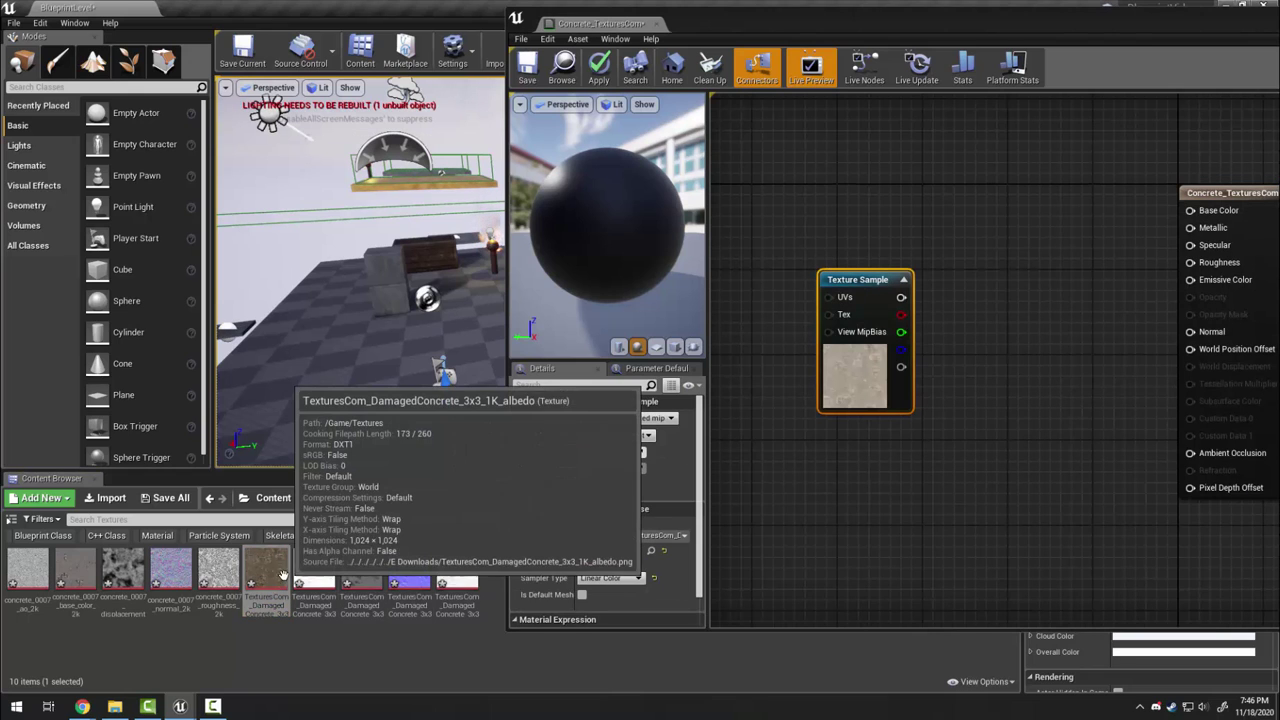
left_click_drag(857, 279, 1190, 211)
left_click_drag(314, 570, 1190, 453)
left_click_drag(808, 423, 810, 452)
Add the height, normal and roughness textures, connecting the normal map to Normal and roughness to Roughness.
left_click_drag(343, 582, 930, 508)
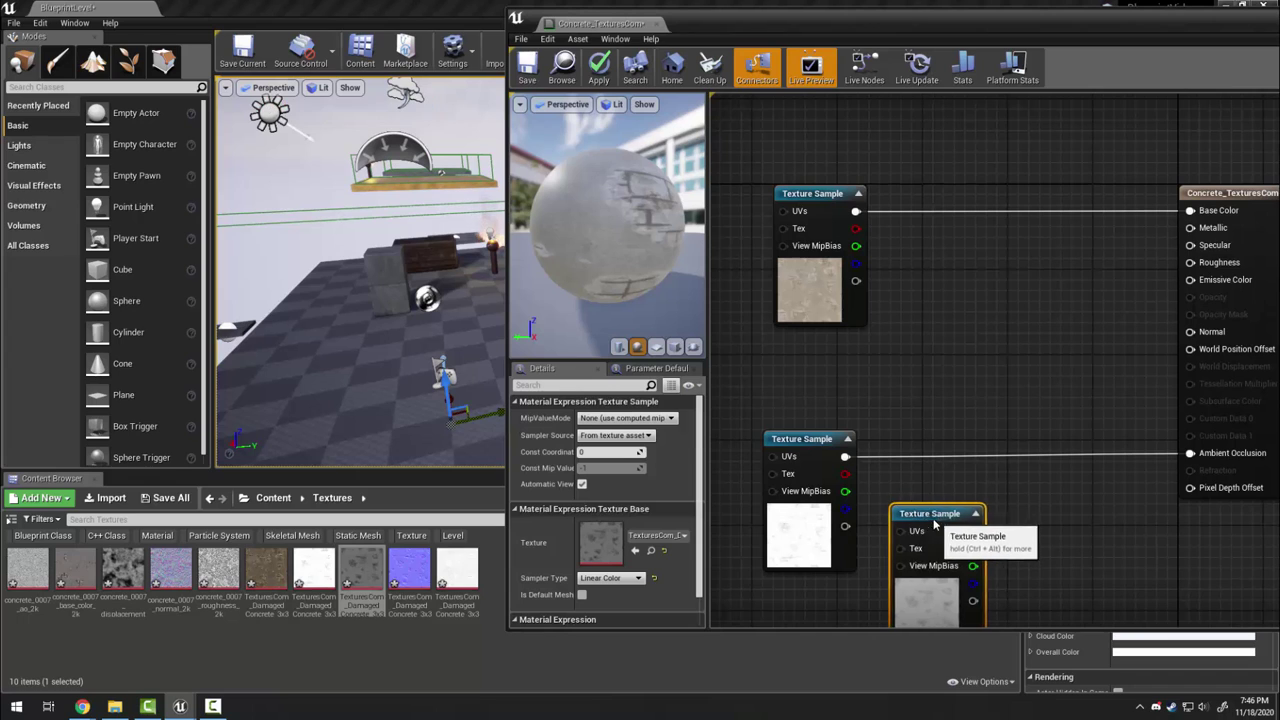
left_click_drag(939, 509, 939, 519)
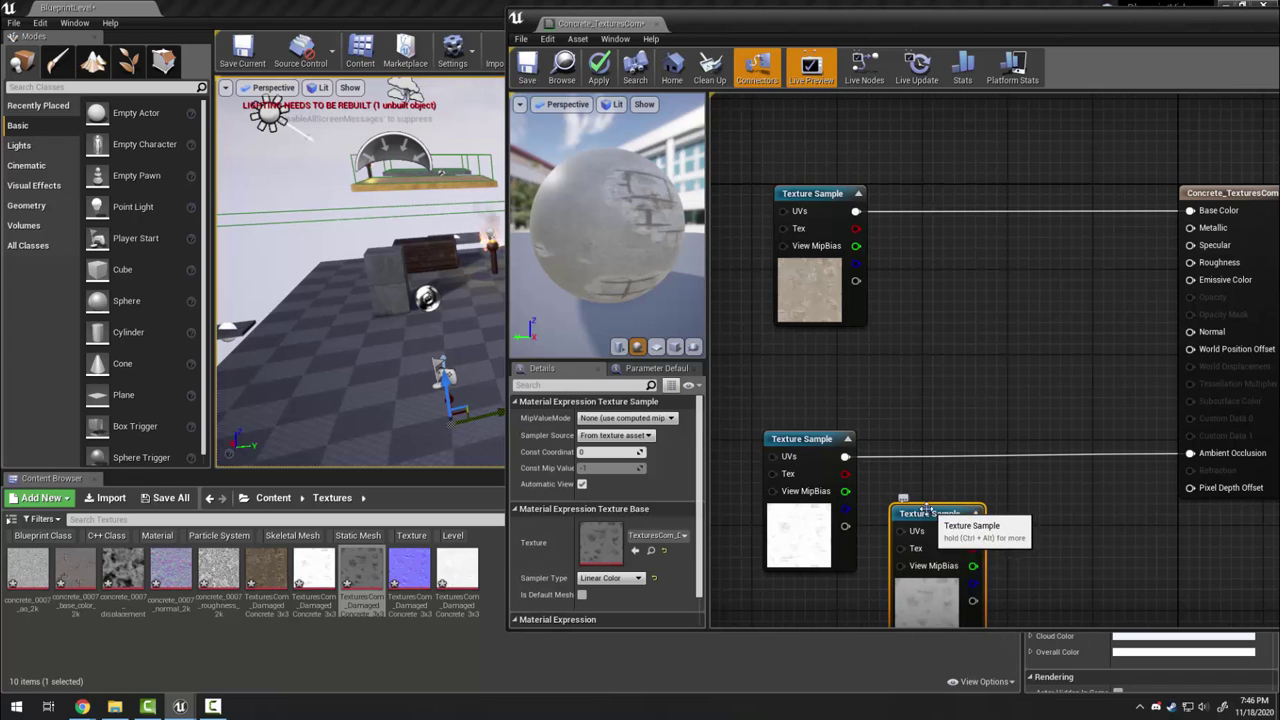
left_click_drag(400, 571, 912, 327)
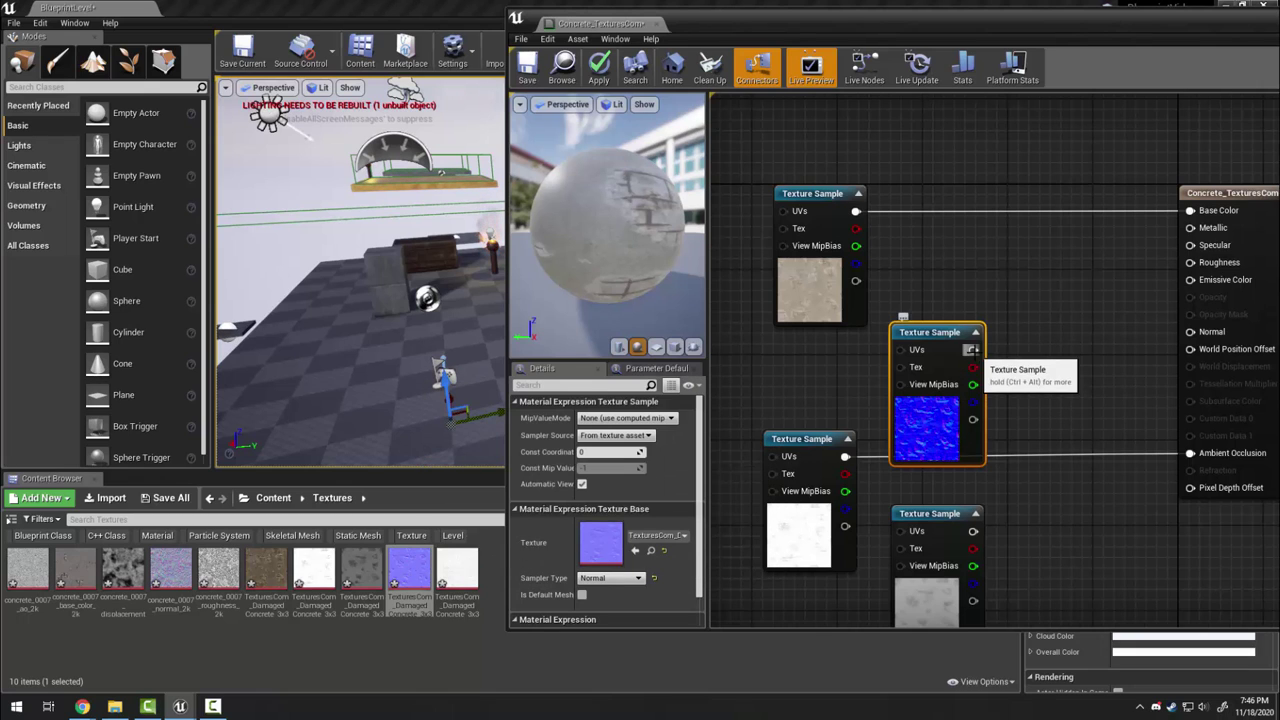
left_click_drag(973, 349, 1212, 333)
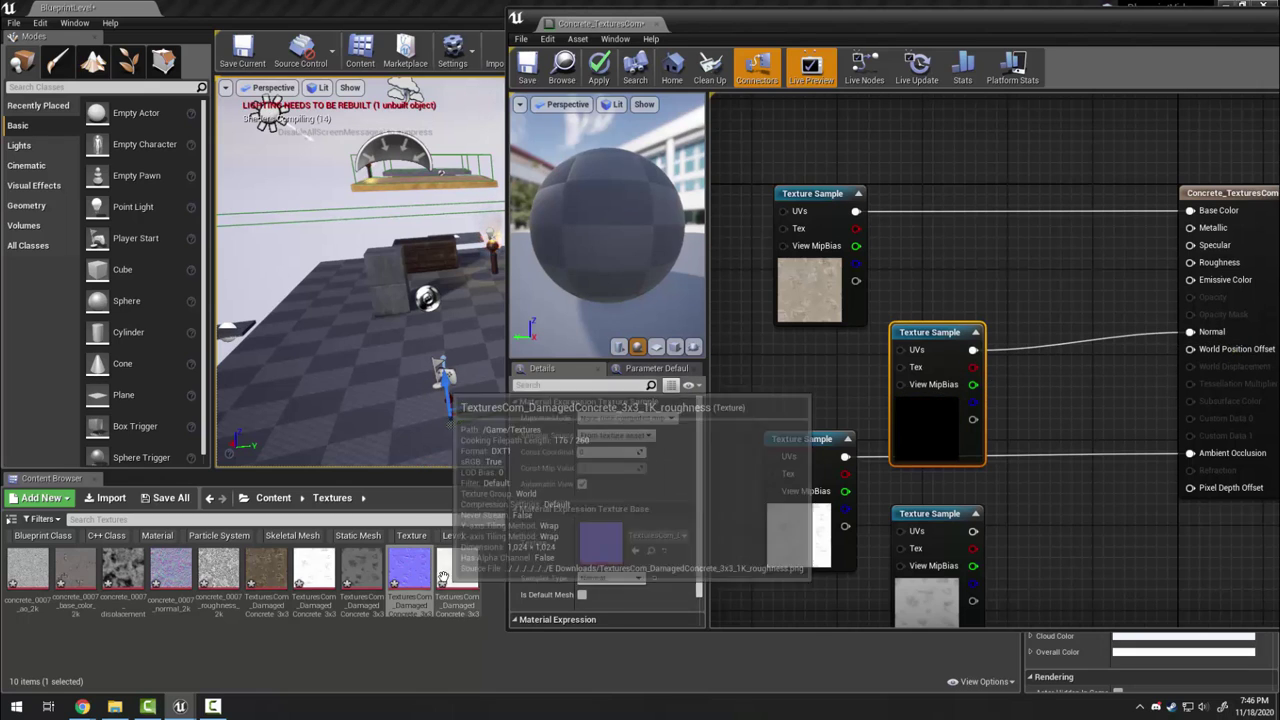
left_click_drag(456, 572, 984, 228)
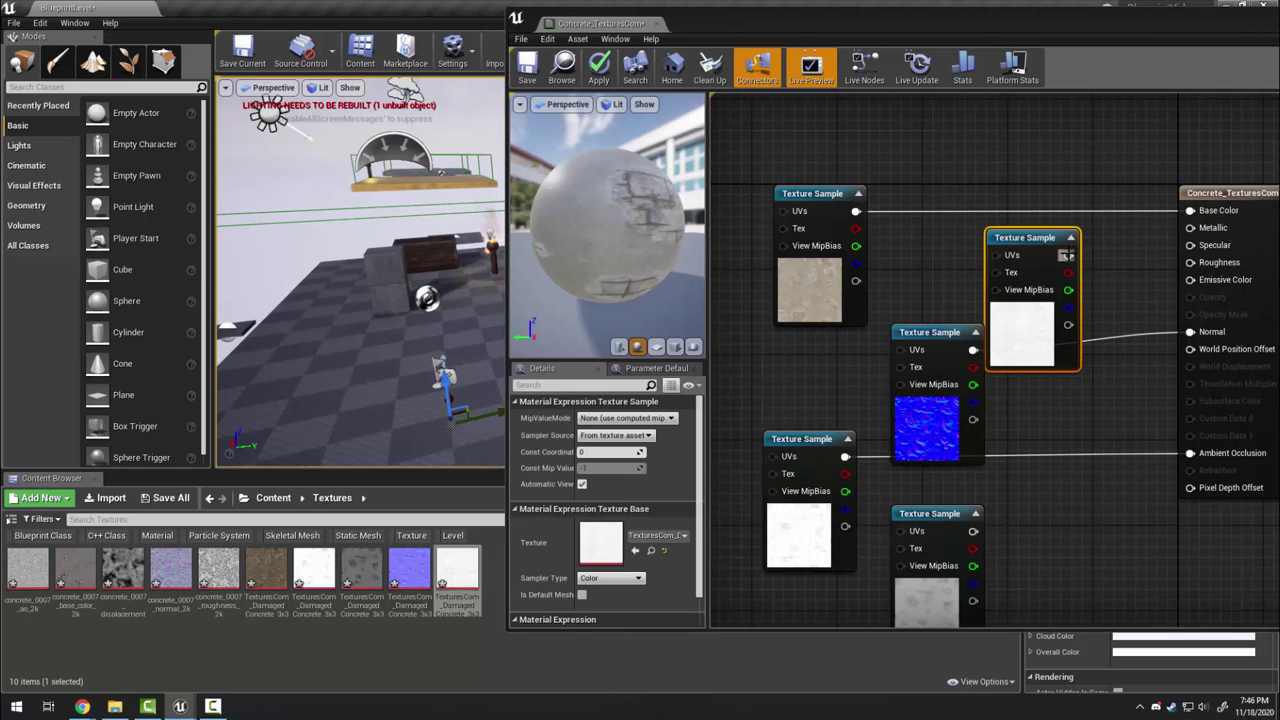
left_click_drag(1068, 255, 1190, 262)
left_click_drag(1036, 240, 1058, 260)
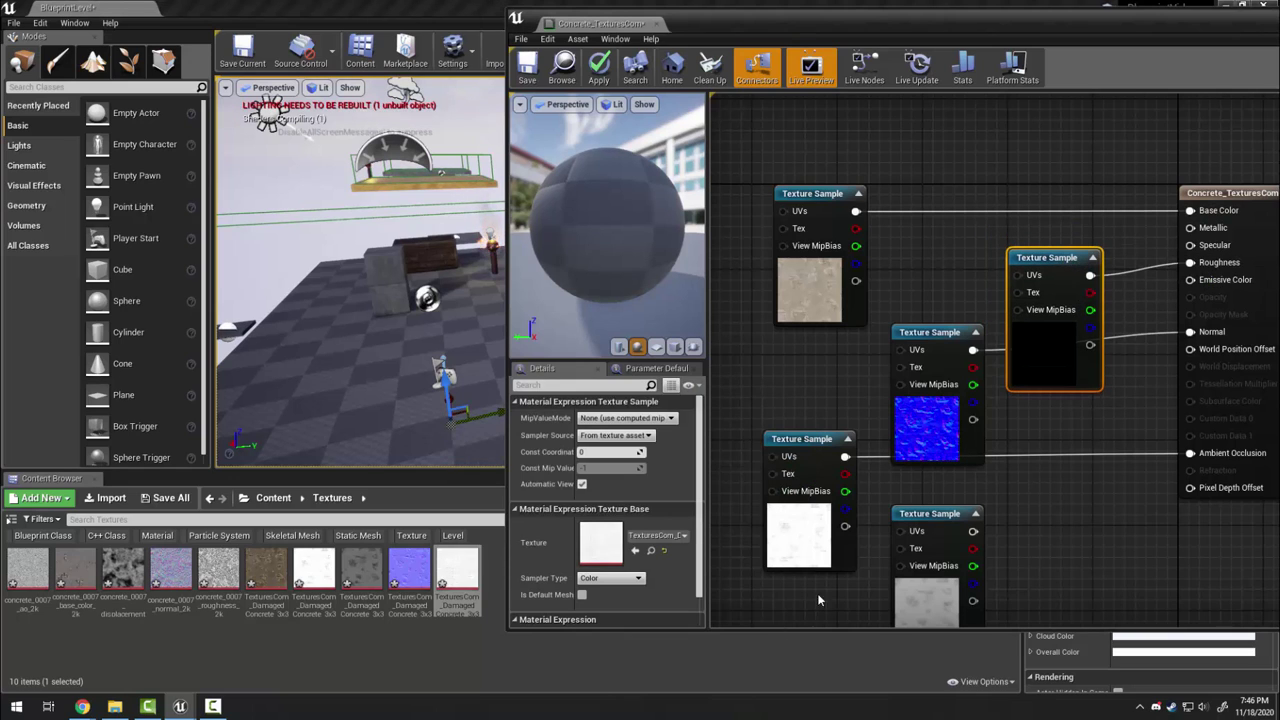
left_click_drag(610, 300, 590, 250)
Save Concrete_TexturesCom and assign it to the Floor actor's Element 0 material slot.
left_click(530, 72)
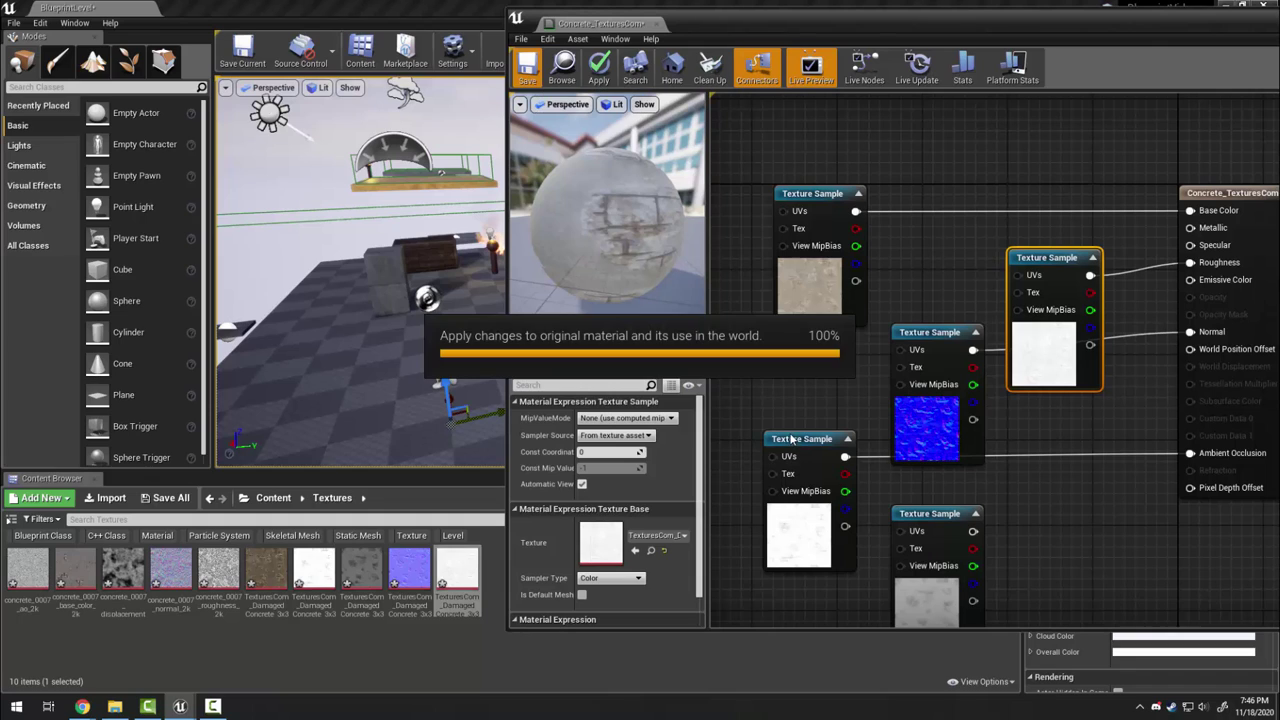
left_click(657, 24)
left_click(270, 499)
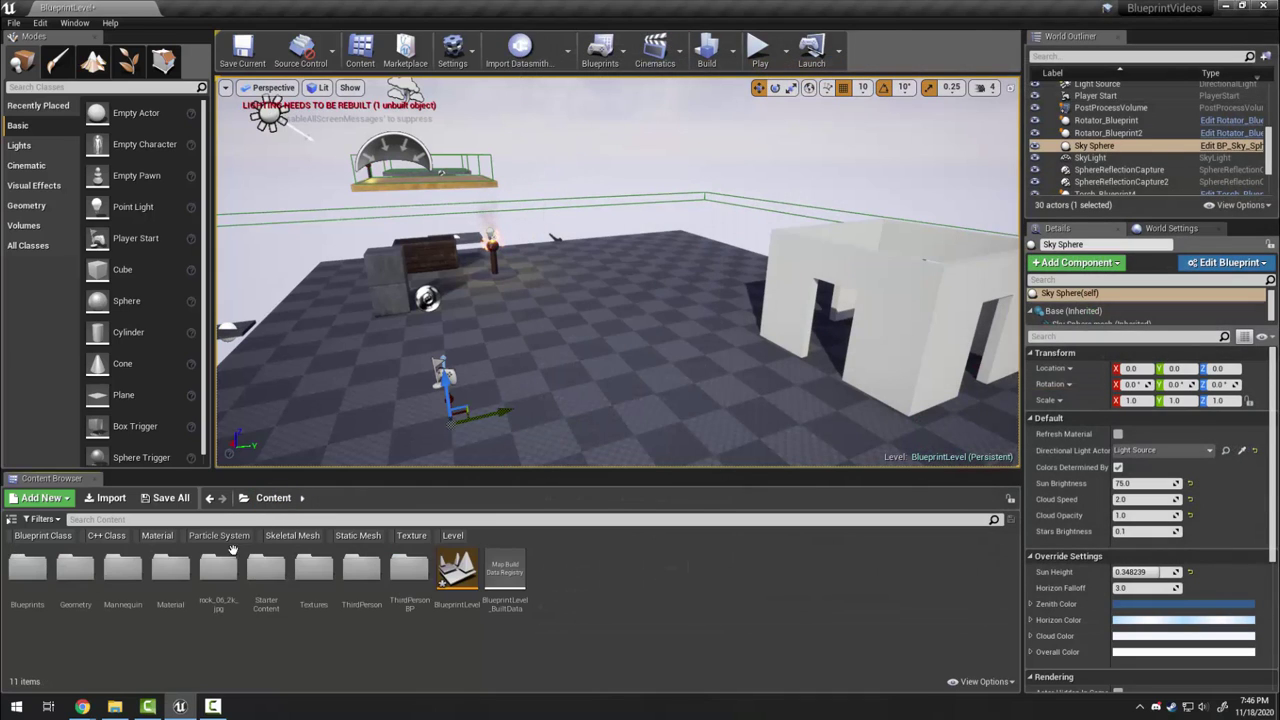
double_click(170, 578)
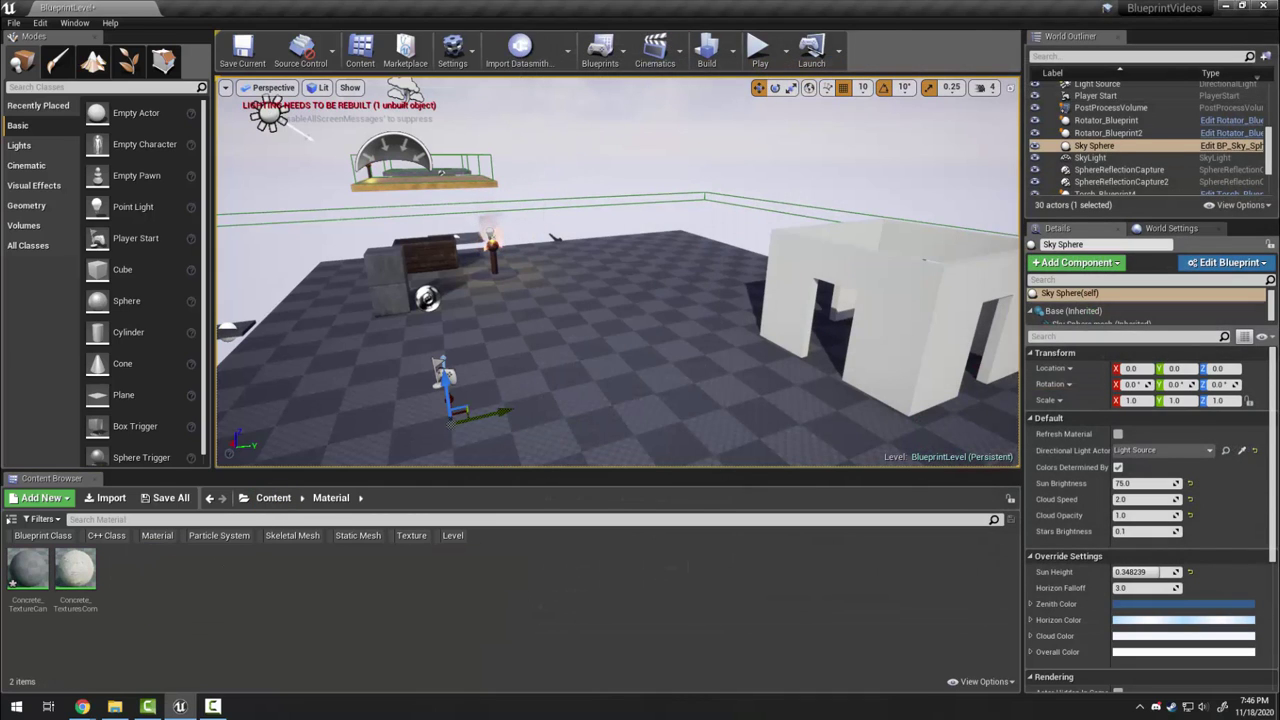
left_click(350, 440)
left_click_drag(85, 569, 1140, 555)
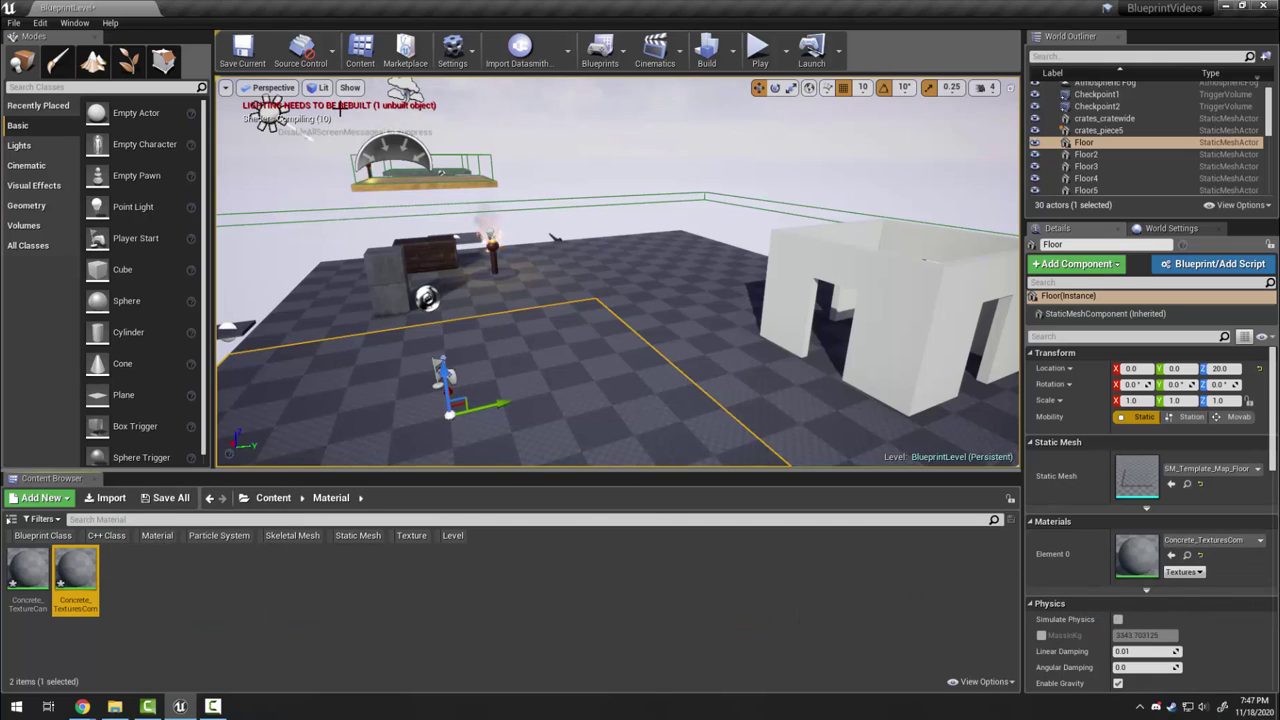
right_click_drag(572, 239, 572, 239)
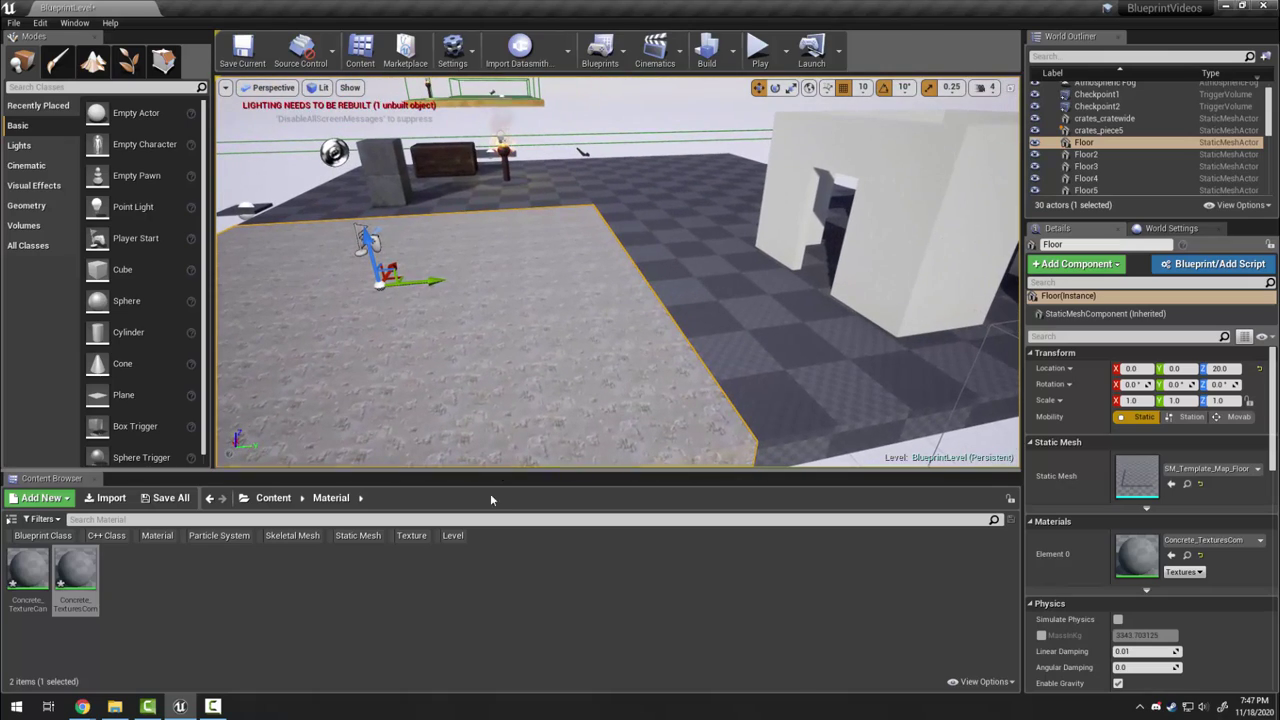
Open Concrete_TextureCan and drop all five concrete_0007 textures into its graph.
double_click(12, 580)
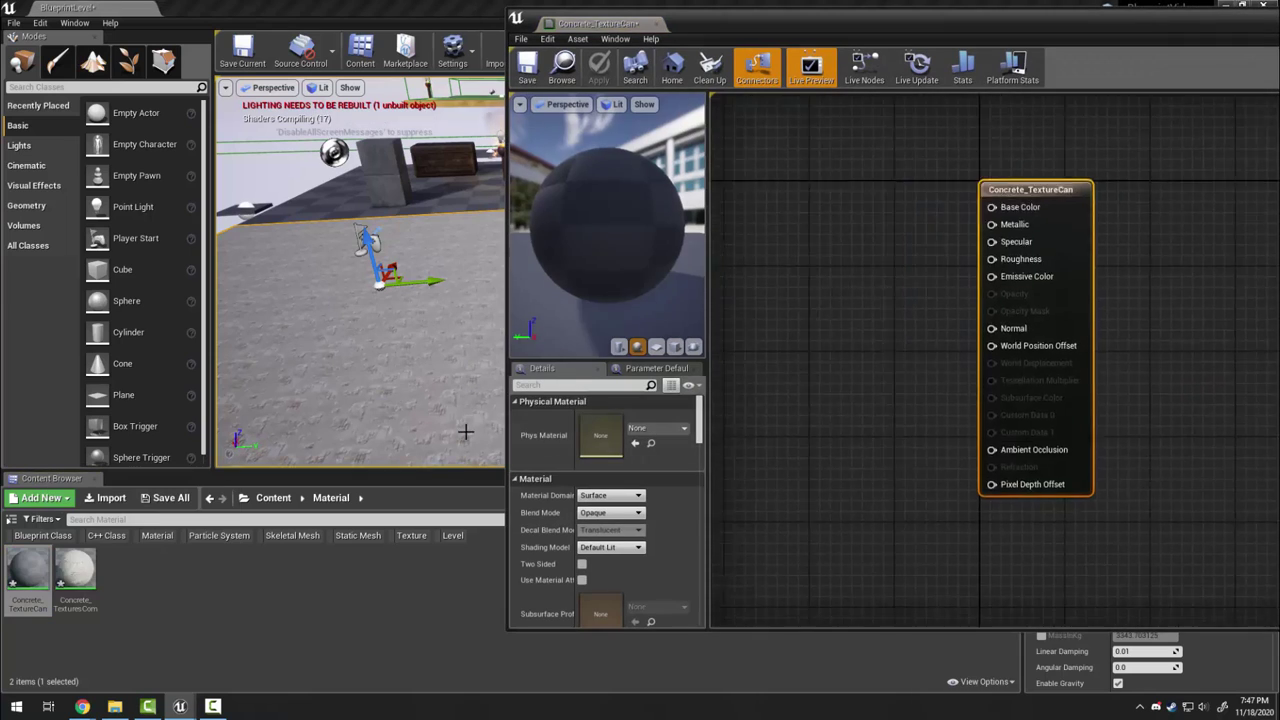
left_click(273, 498)
double_click(173, 595)
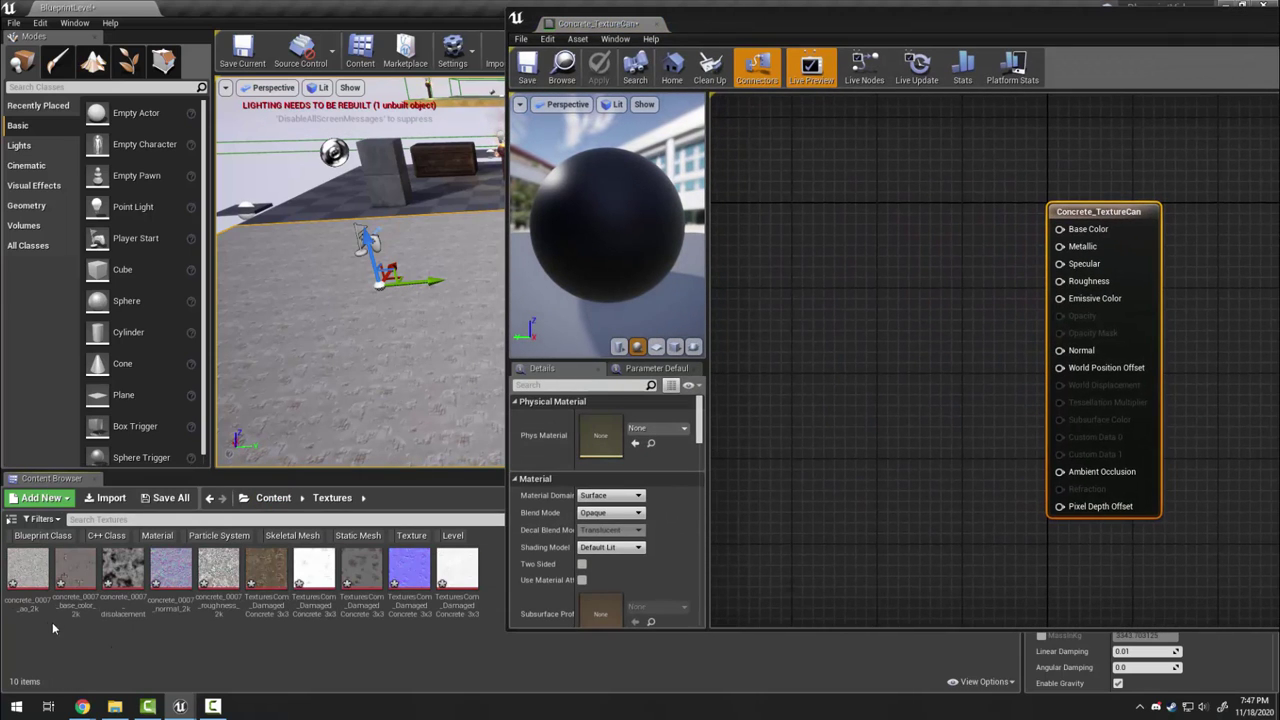
left_click(28, 570)
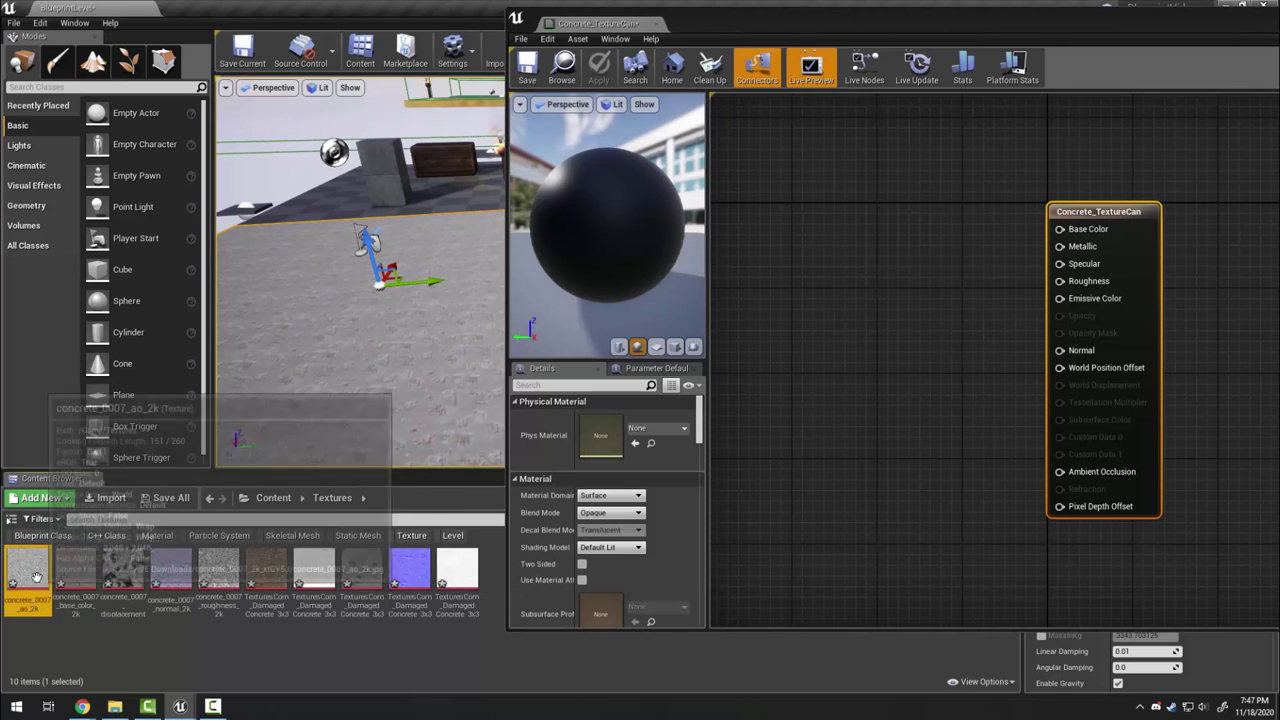
left_click(133, 576, "shift")
left_click(220, 566, "shift")
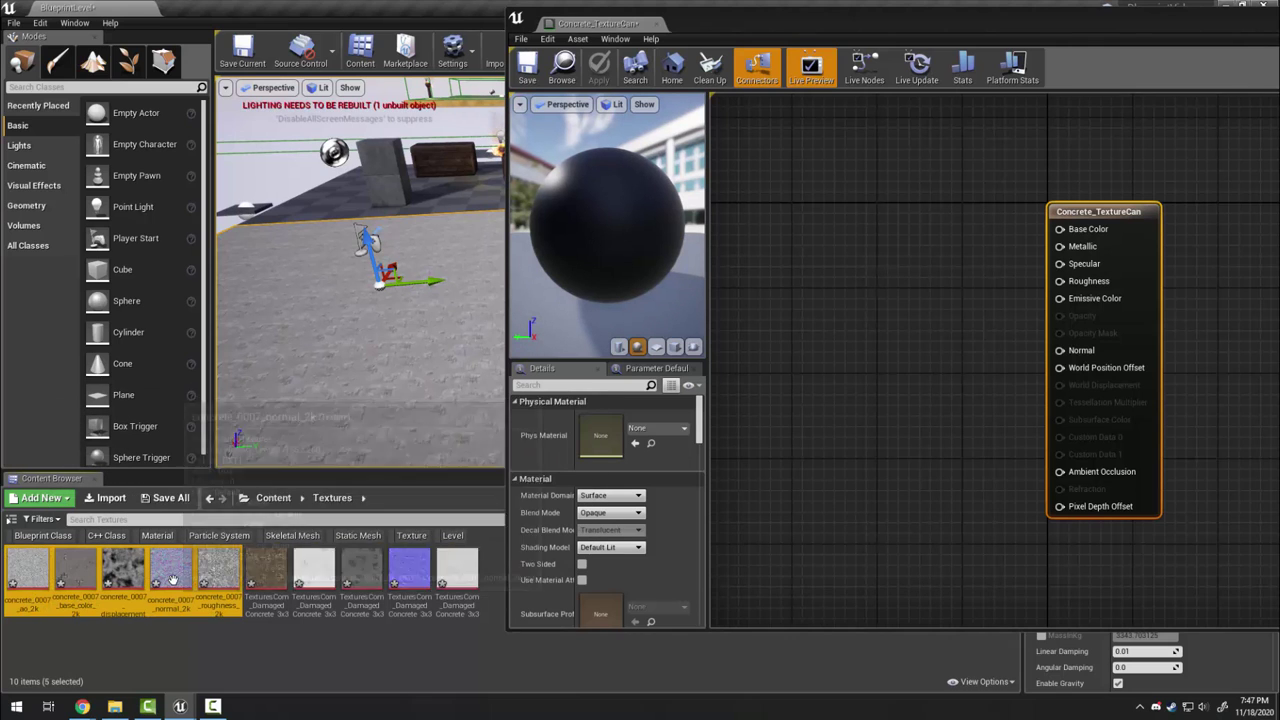
left_click_drag(220, 566, 785, 212)
left_click(837, 323)
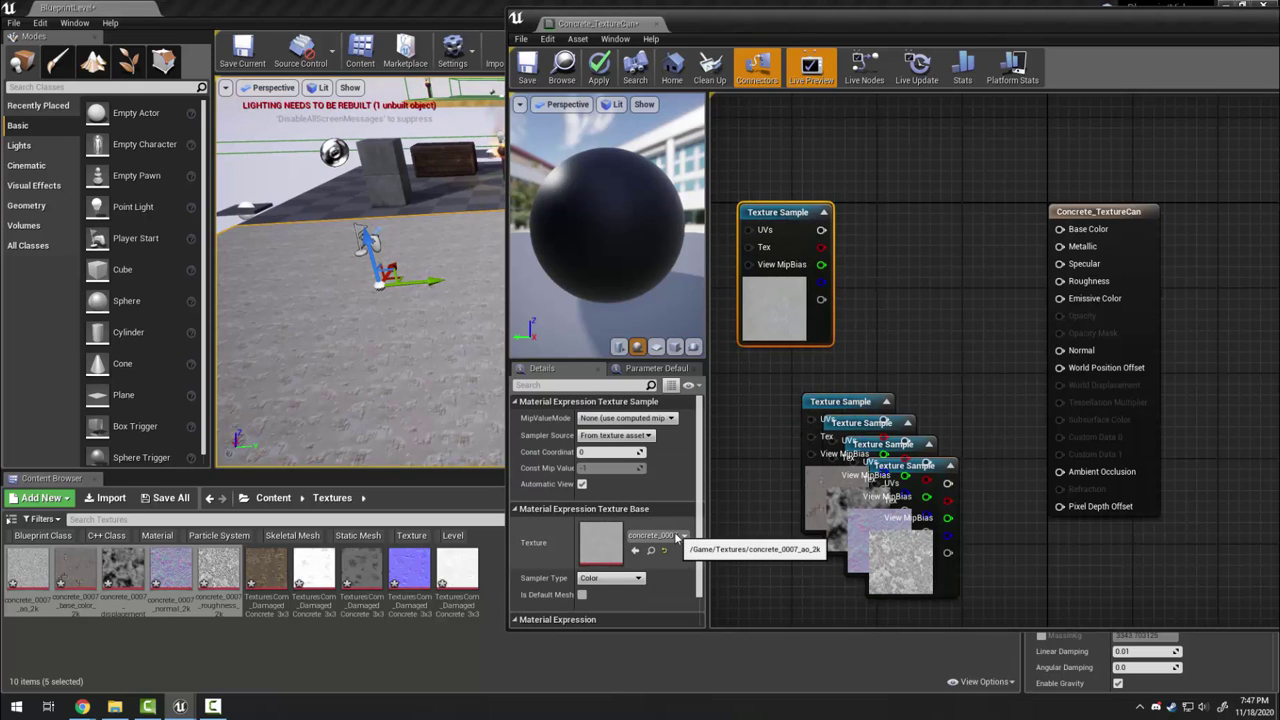
Wire the concrete_0007 maps to Ambient Occlusion, Base Color, Roughness and Normal, then apply.
left_click_drag(822, 231, 1065, 473)
left_click_drag(855, 402, 1062, 229)
left_click_drag(903, 465, 928, 332)
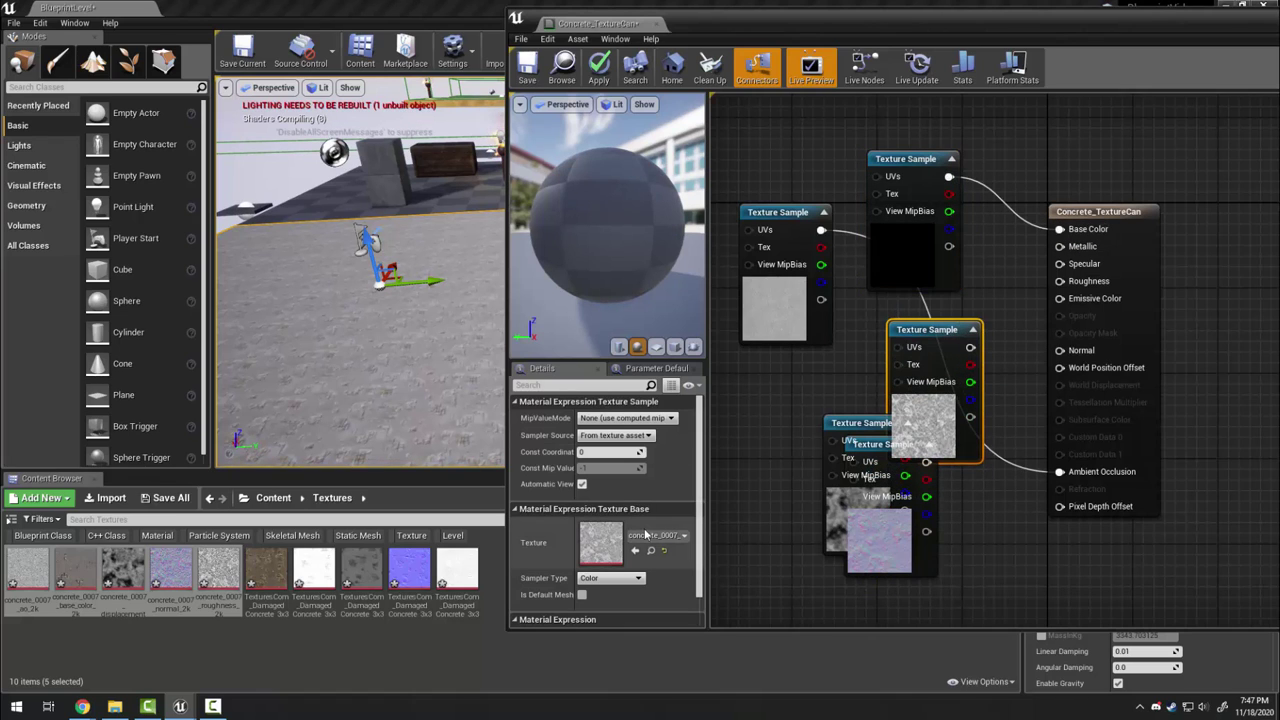
left_click_drag(972, 346, 1061, 281)
left_click_drag(883, 451, 778, 357)
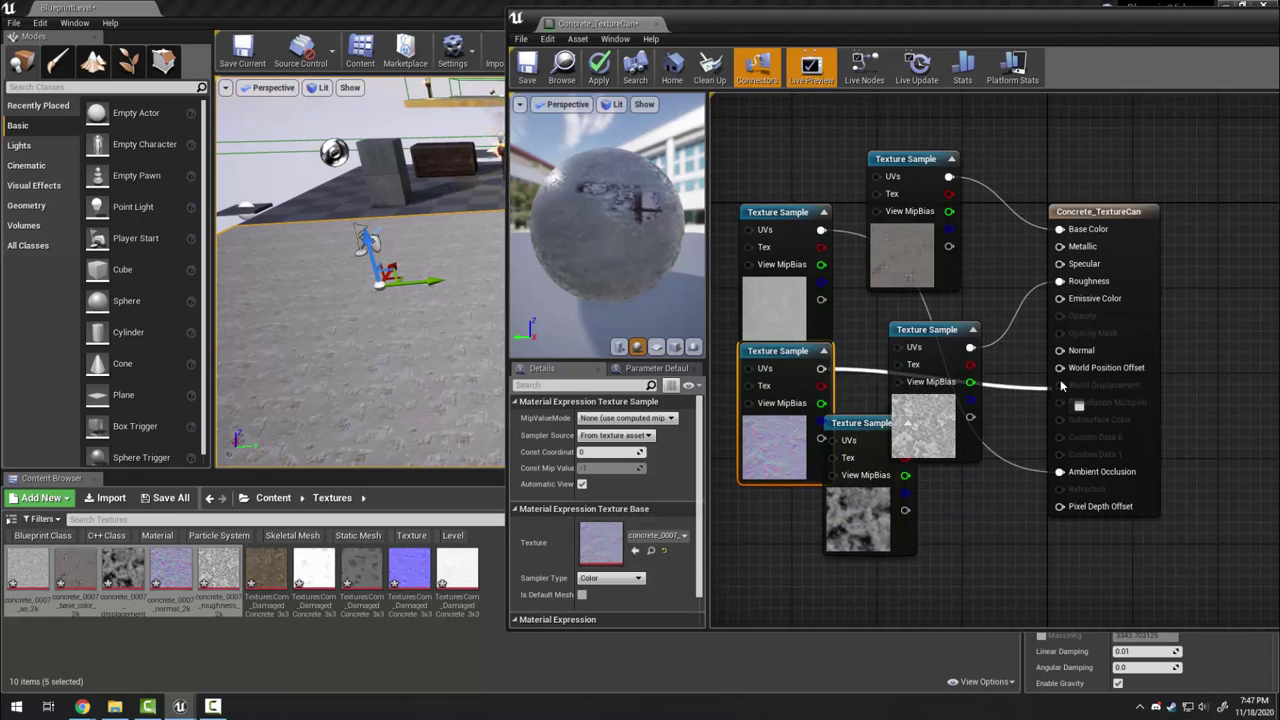
left_click_drag(1062, 380, 1060, 351)
left_click_drag(860, 423, 900, 520)
left_click(951, 574)
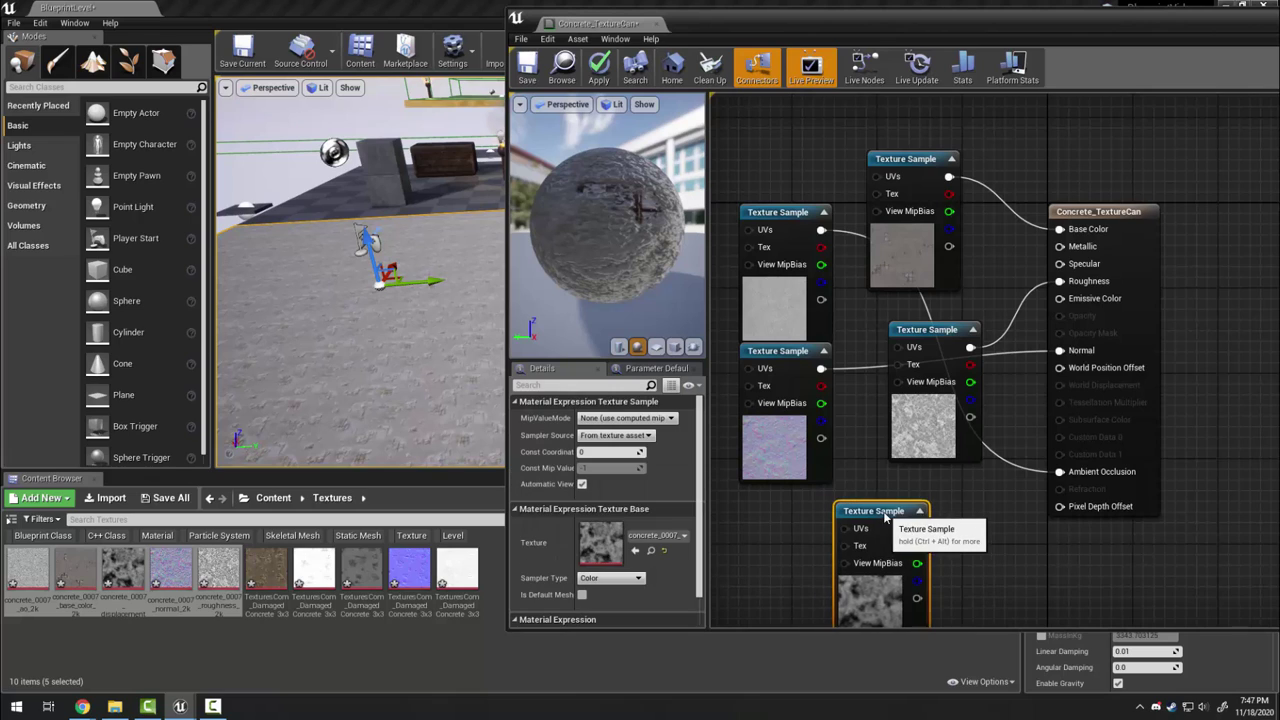
left_click(599, 86)
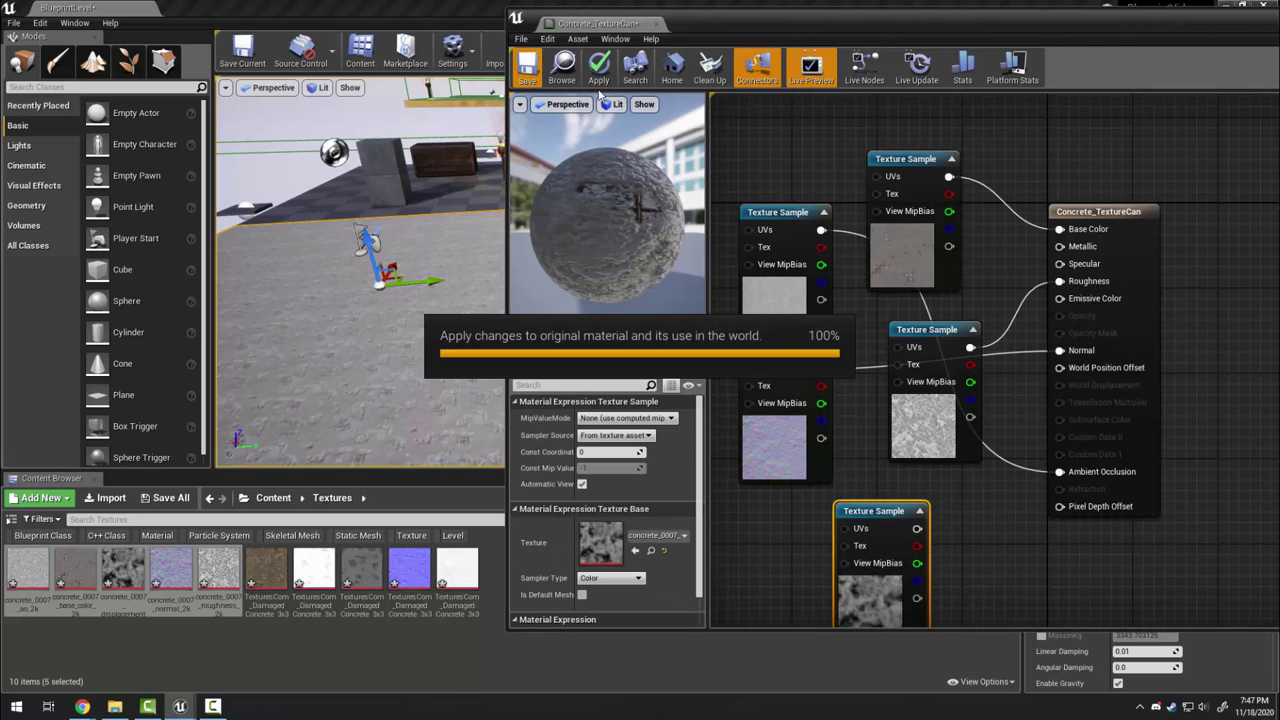
Assign Concrete_TextureCan to Floor2's Element 0 material slot and inspect it up close.
left_click(656, 24)
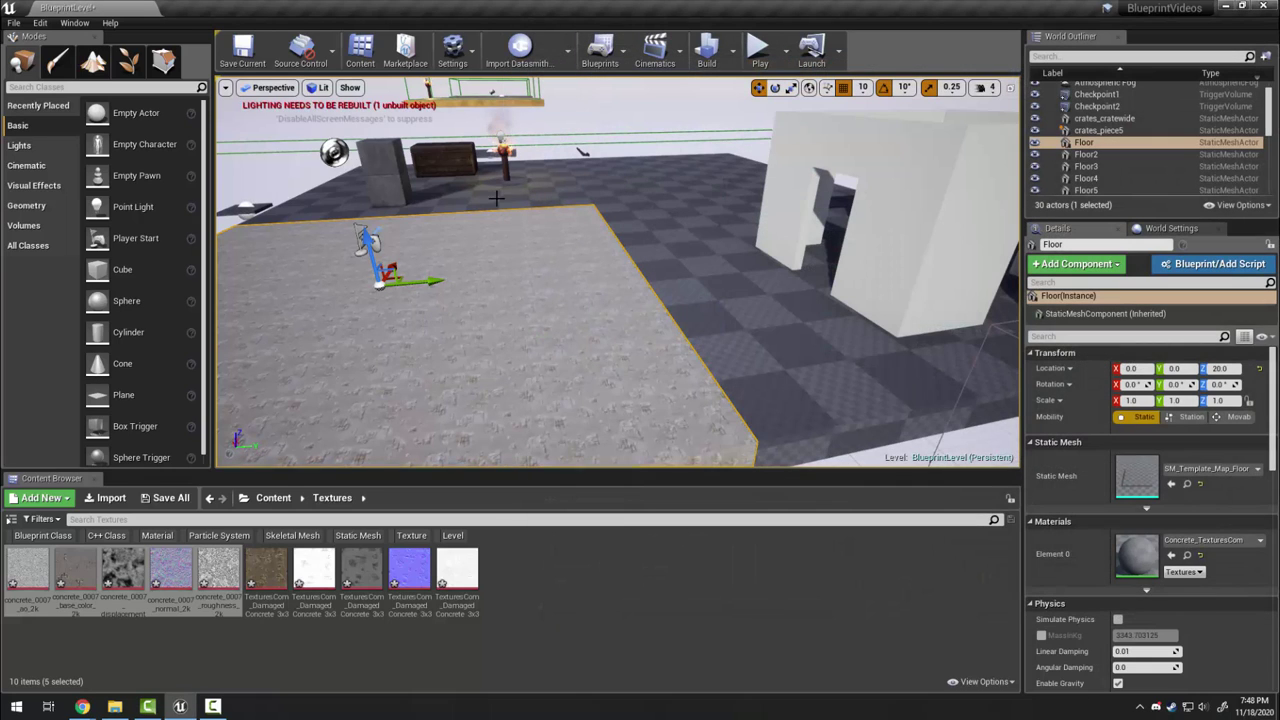
left_click(273, 497)
double_click(170, 586)
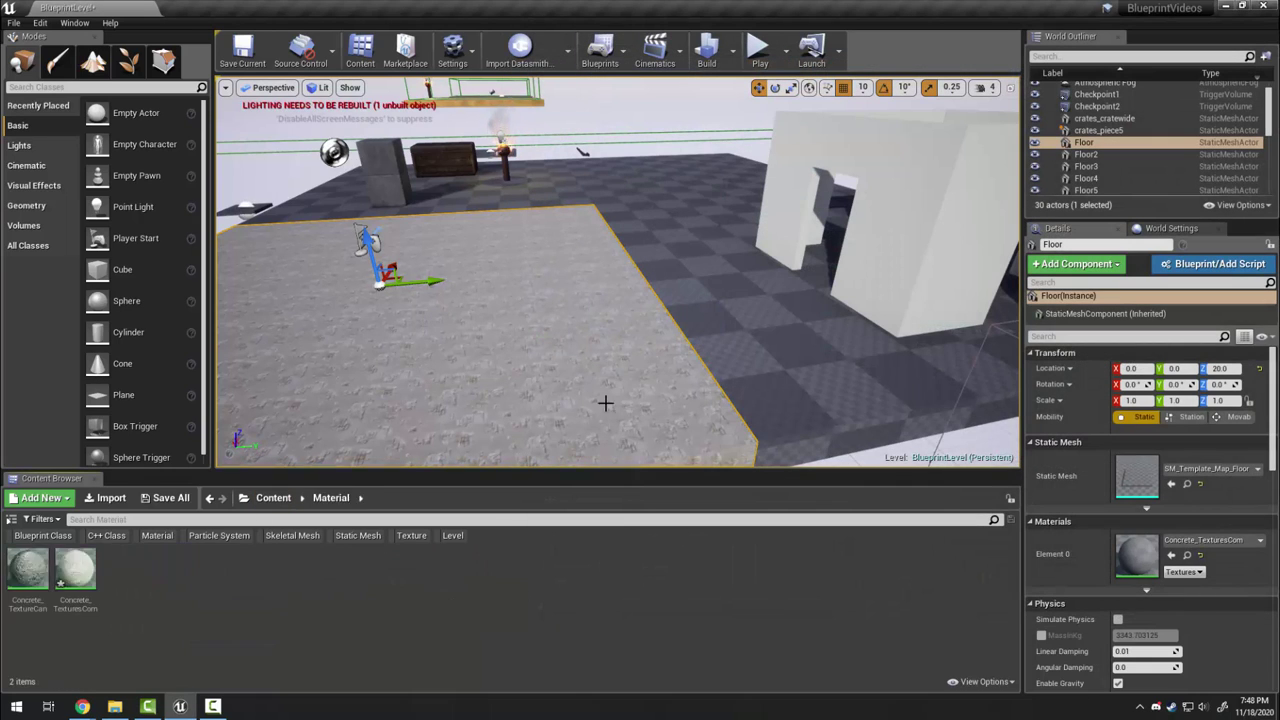
left_click(708, 330)
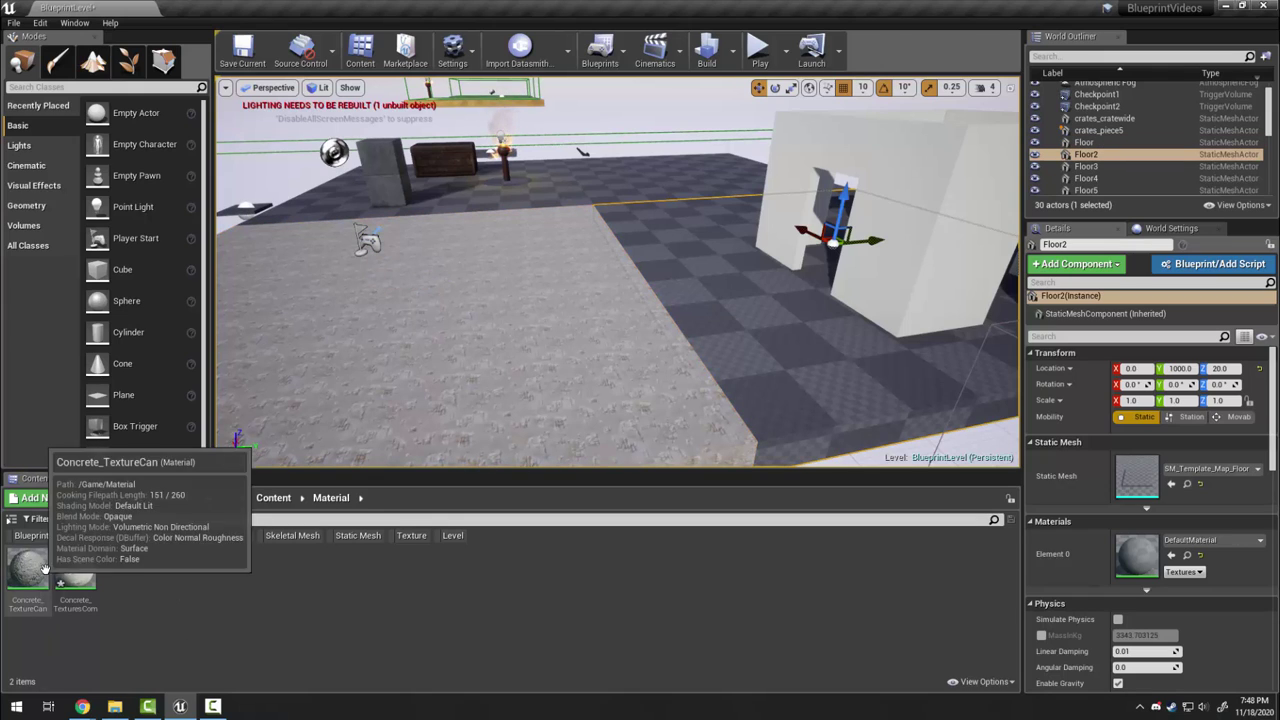
left_click_drag(28, 570, 1135, 556)
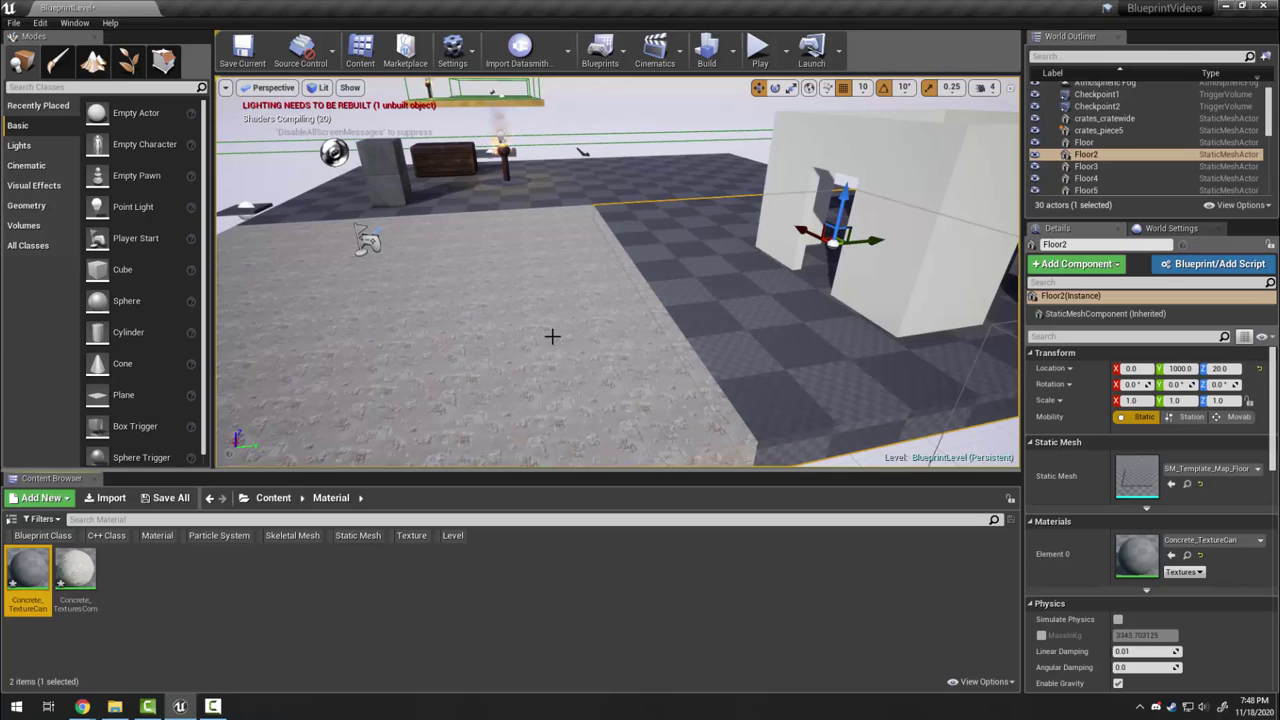
right_click_drag(552, 334, 600, 310)
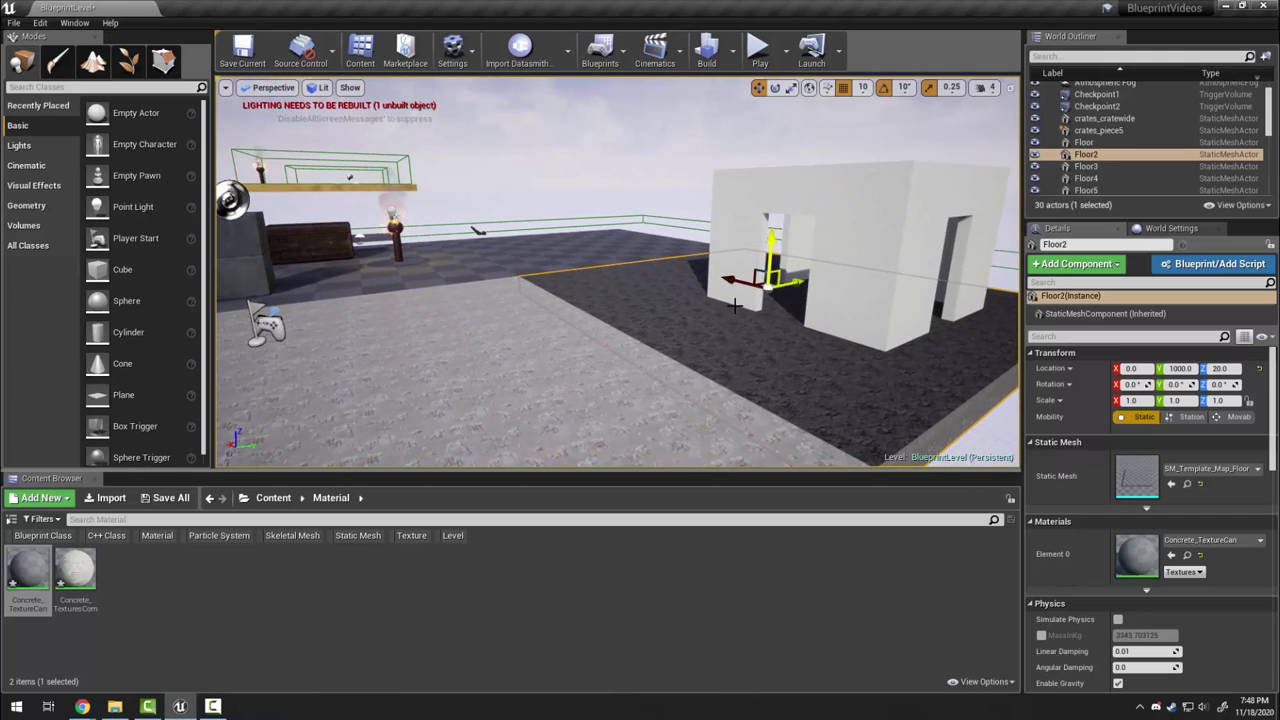
left_click(273, 497)
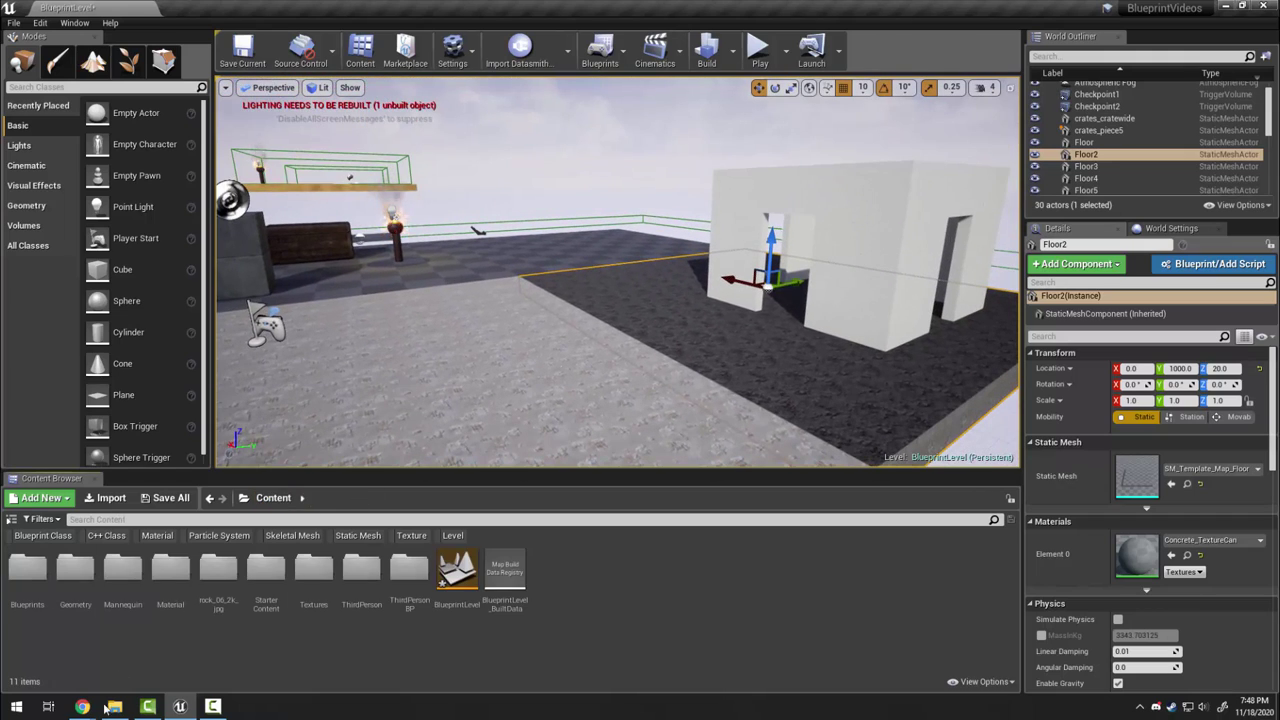
In Chrome, go to the wildtextures page and open the Playful Wood Wall Mosaic texture.
mouse_move(85, 708)
left_click(217, 645)
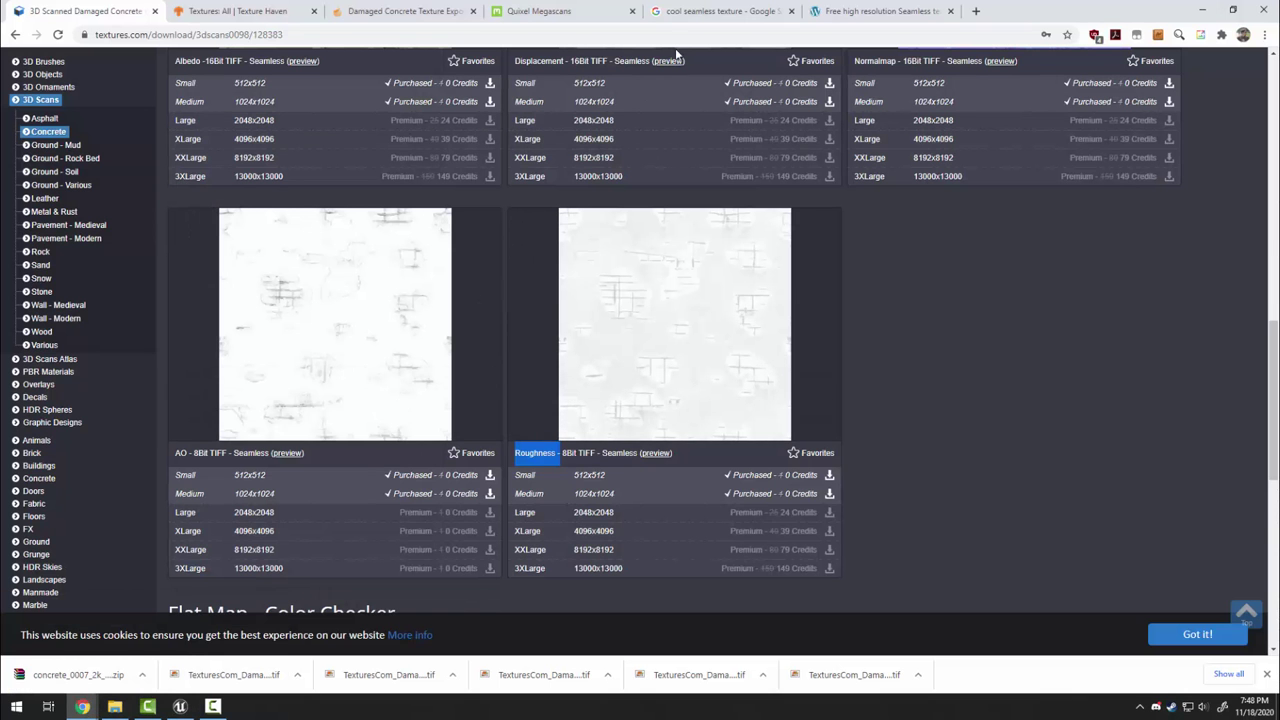
left_click(697, 12)
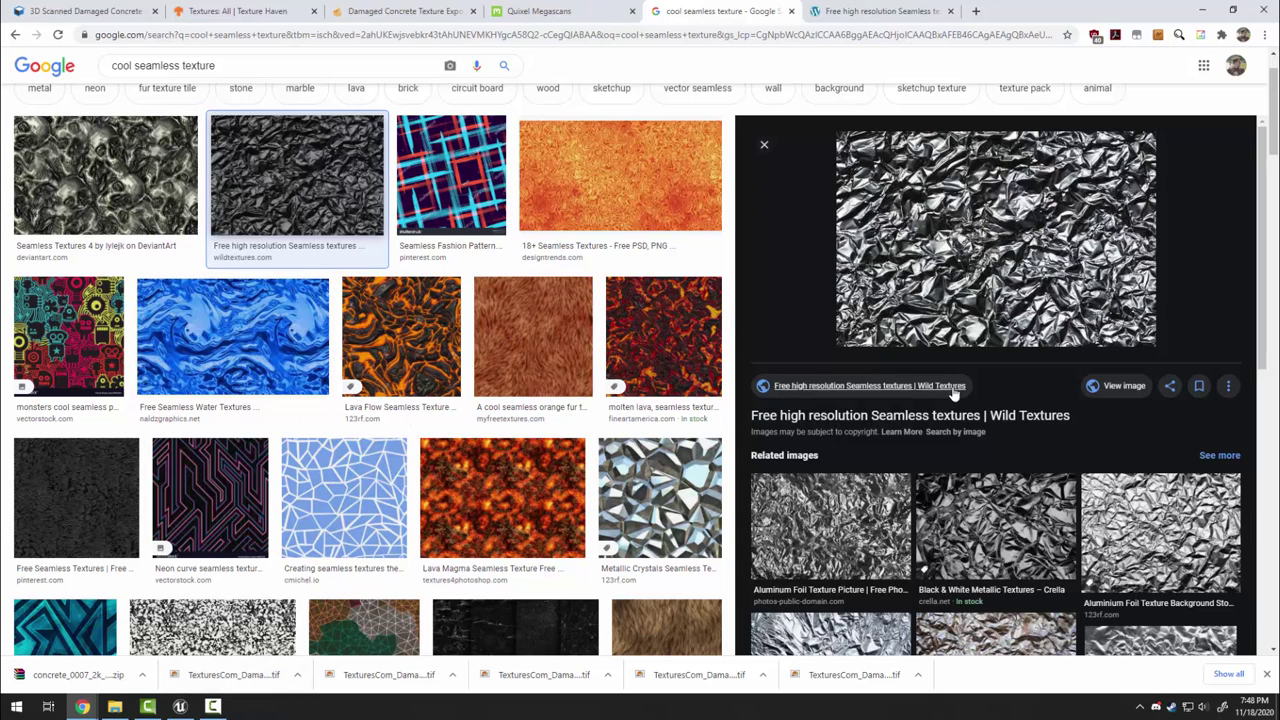
left_click(843, 20)
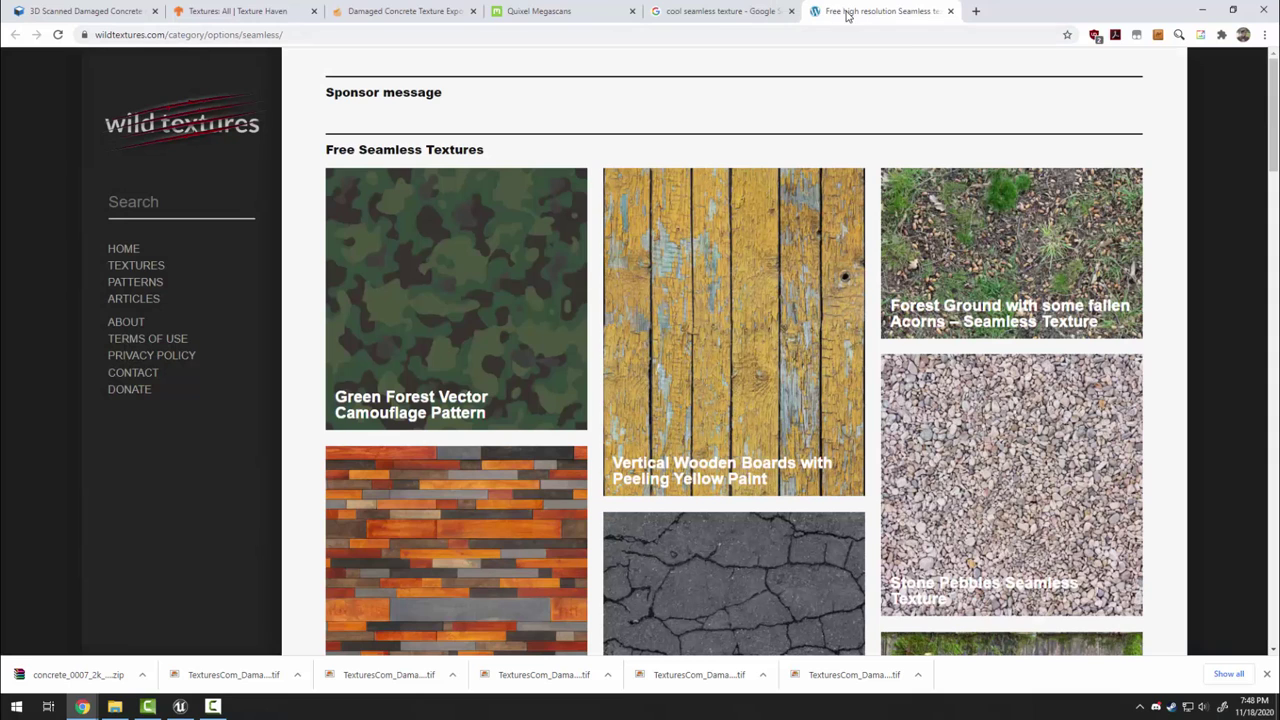
scroll(1017, 502, "down", 4)
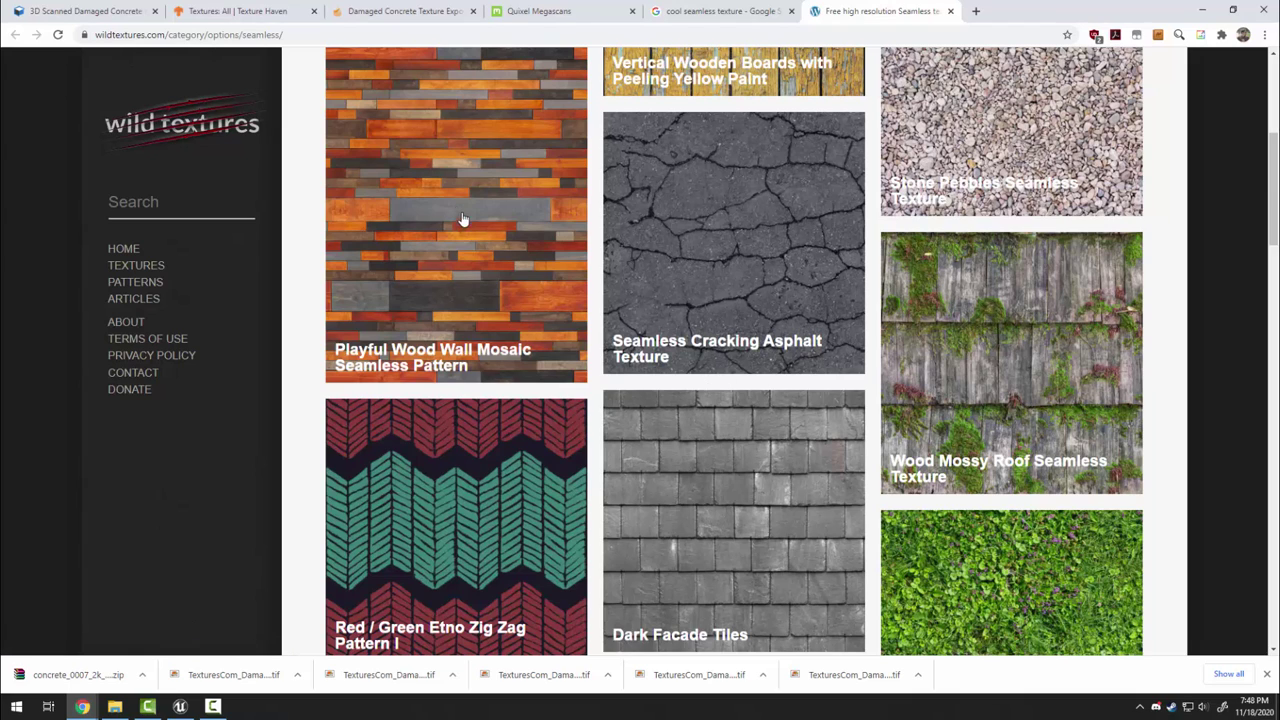
left_click(638, 523)
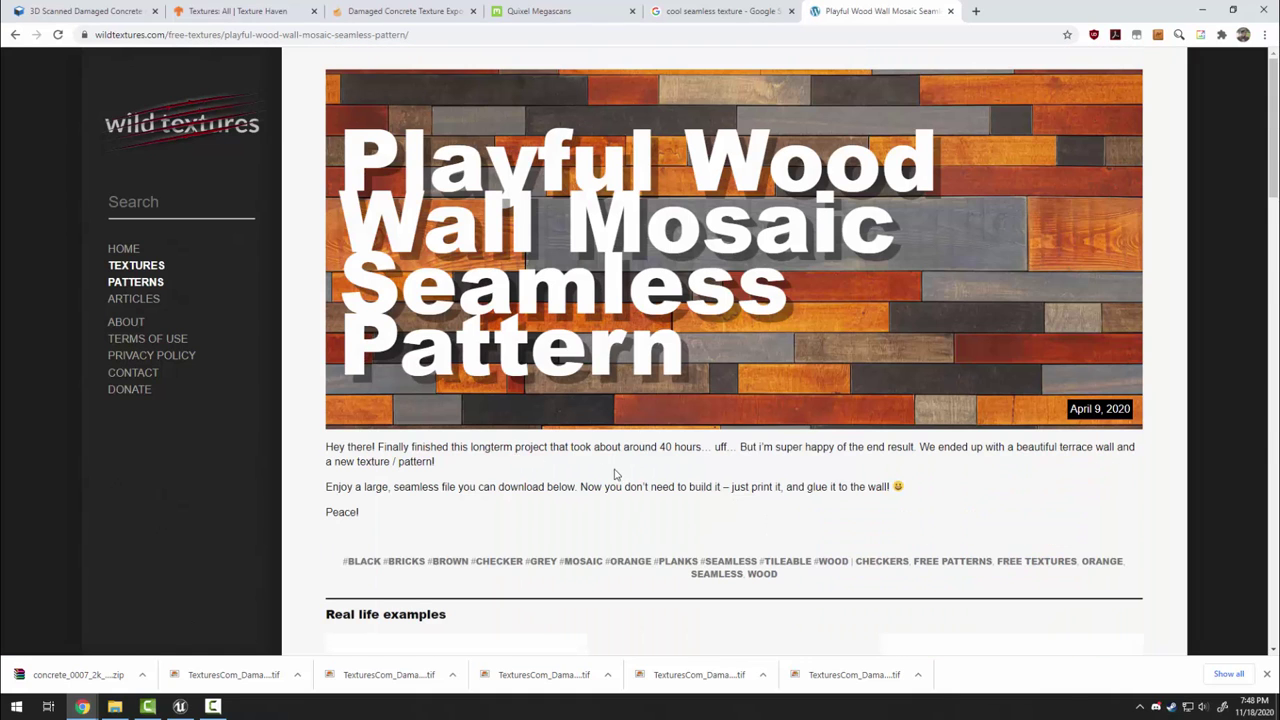
Save the full-size wildtextures_colorful_wood_planks_mosaic.jpg image to disk and minimize Chrome.
scroll(617, 474, "down", 10)
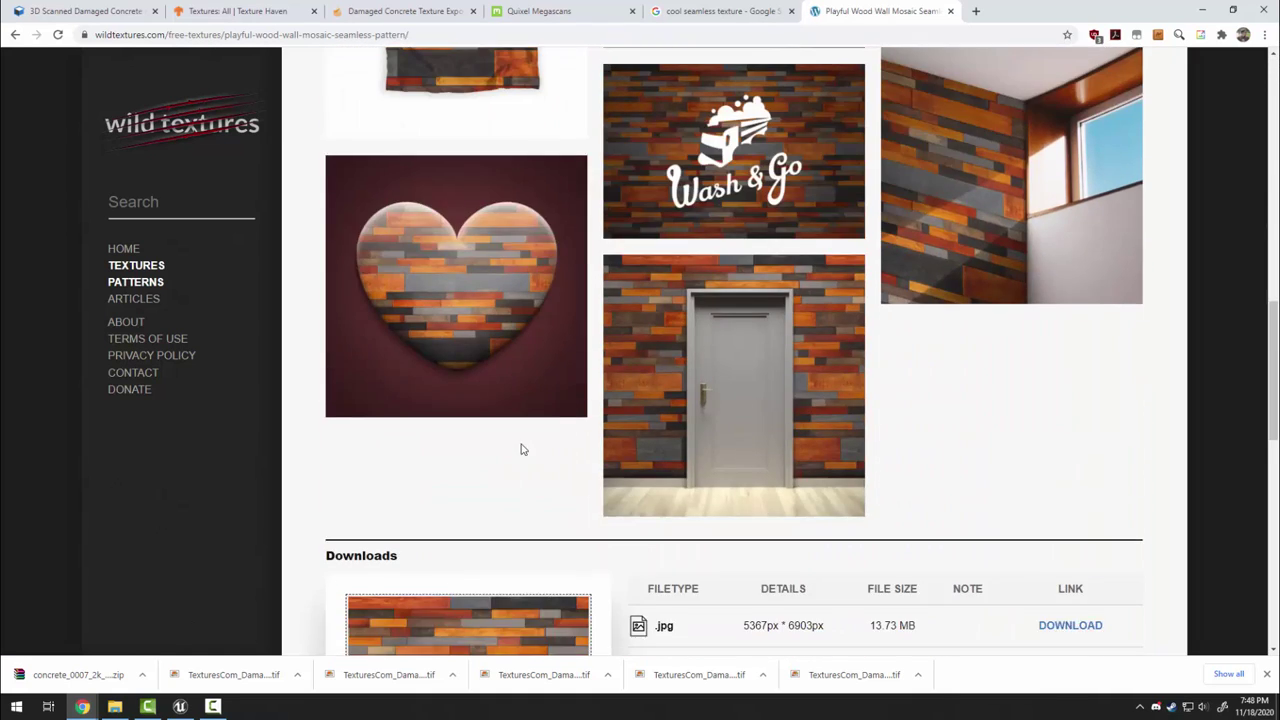
scroll(520, 445, "down", 4)
scroll(520, 440, "down", 1)
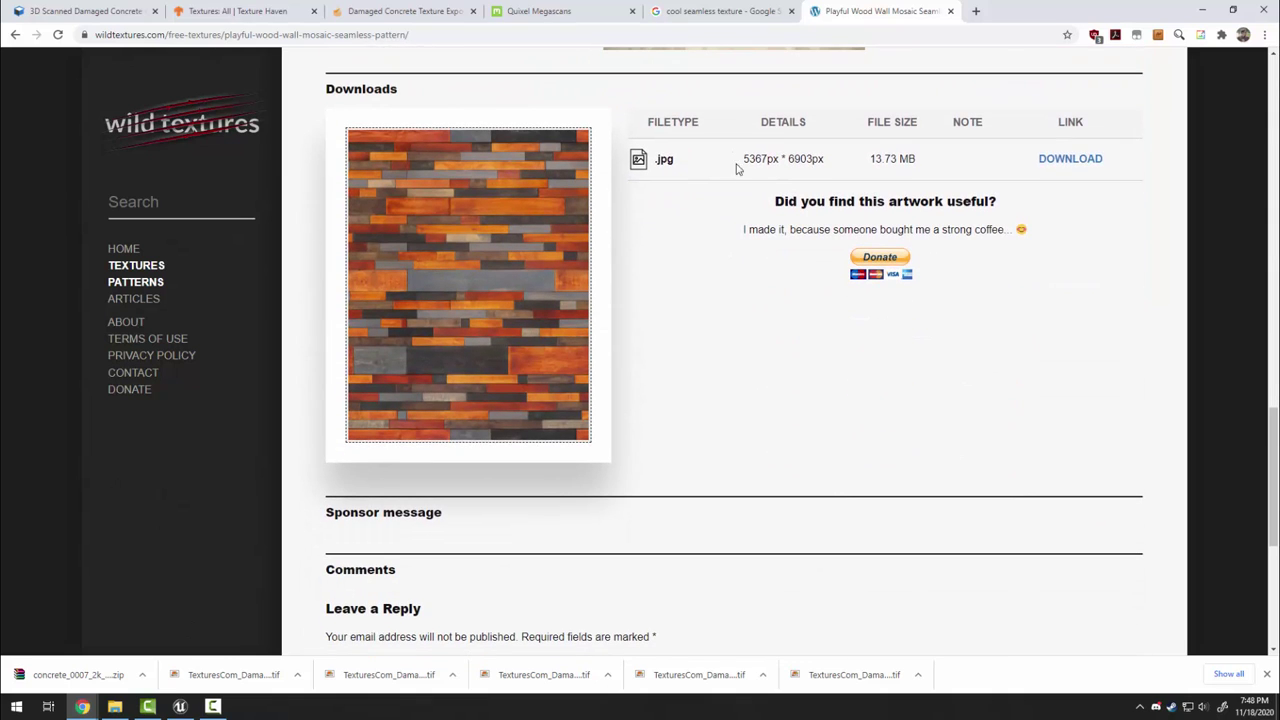
left_click(1075, 165)
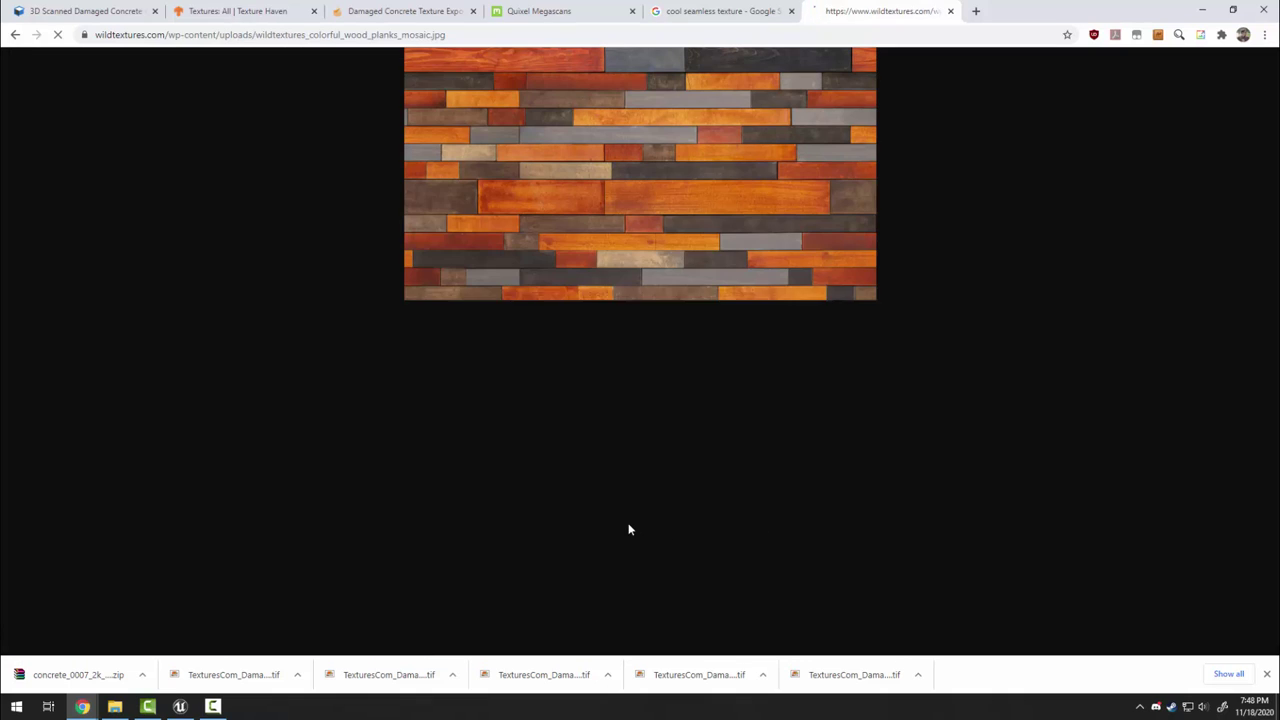
right_click(643, 253)
left_click(722, 277)
left_click(522, 334)
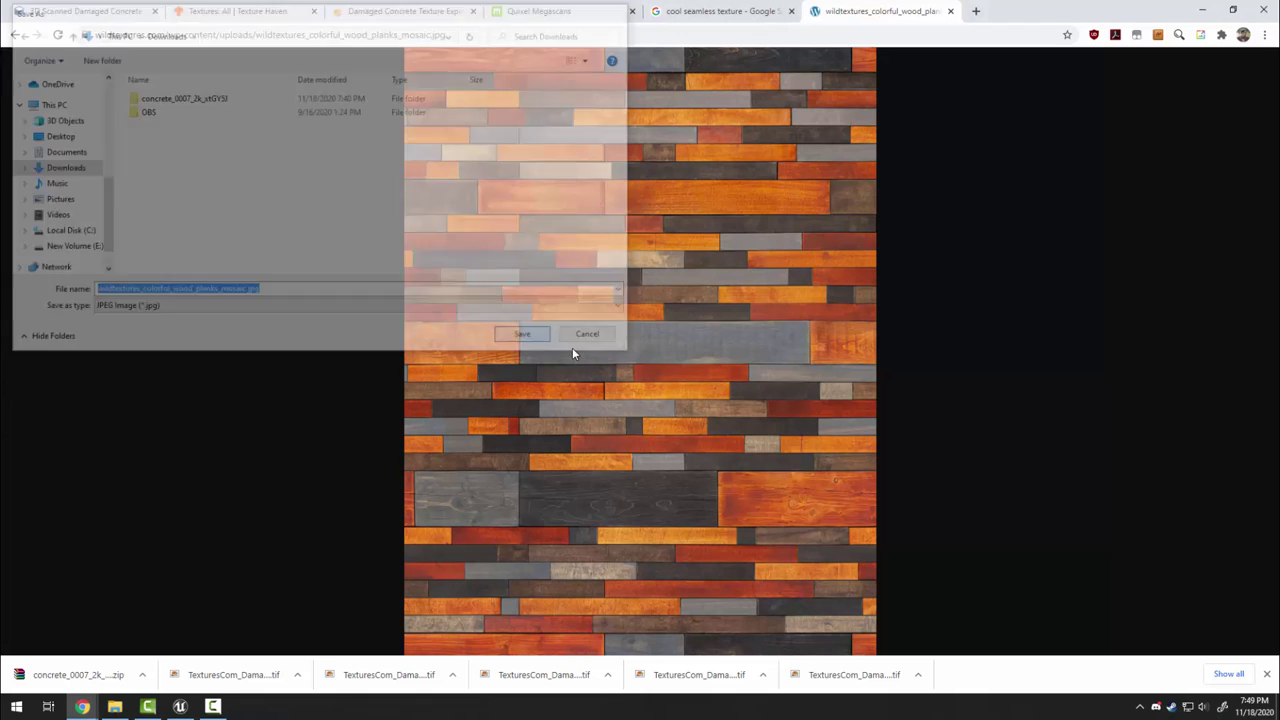
left_click(1205, 11)
Import wildtextures_colorful_wood_planks_mosaic.jpg from Downloads into the project's Textures folder.
left_click(115, 707)
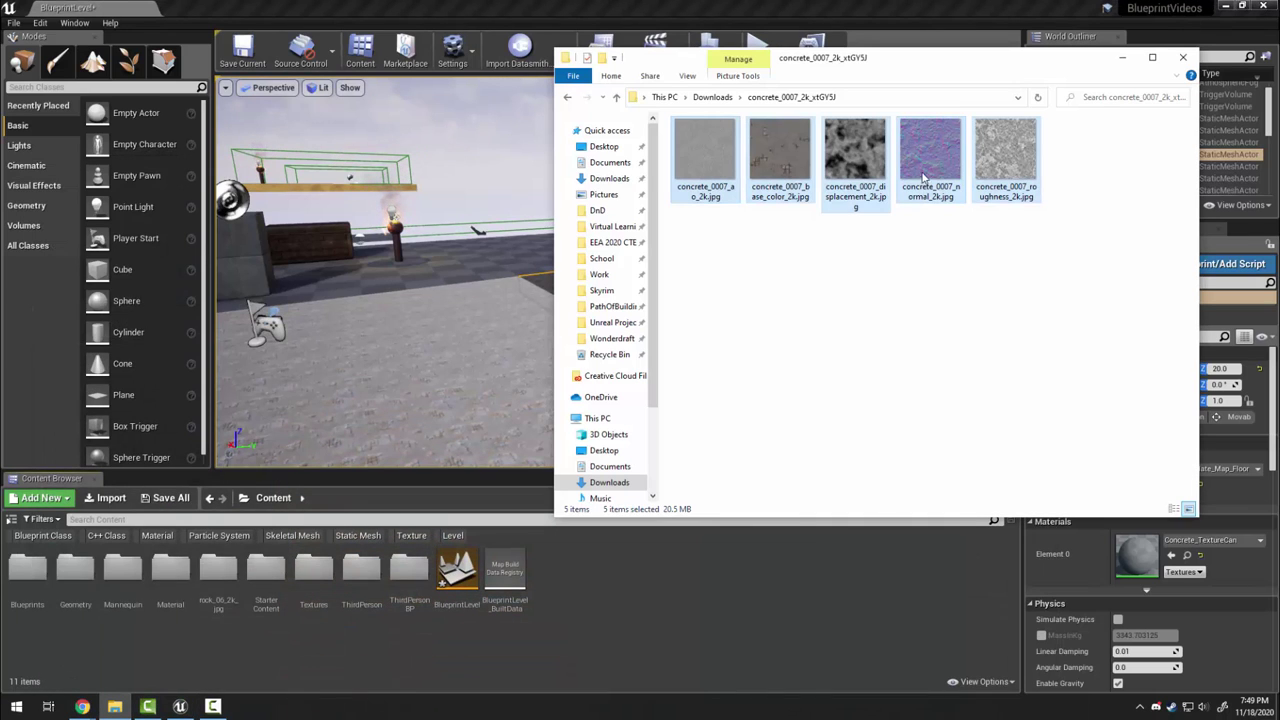
left_click(716, 99)
left_click(753, 252)
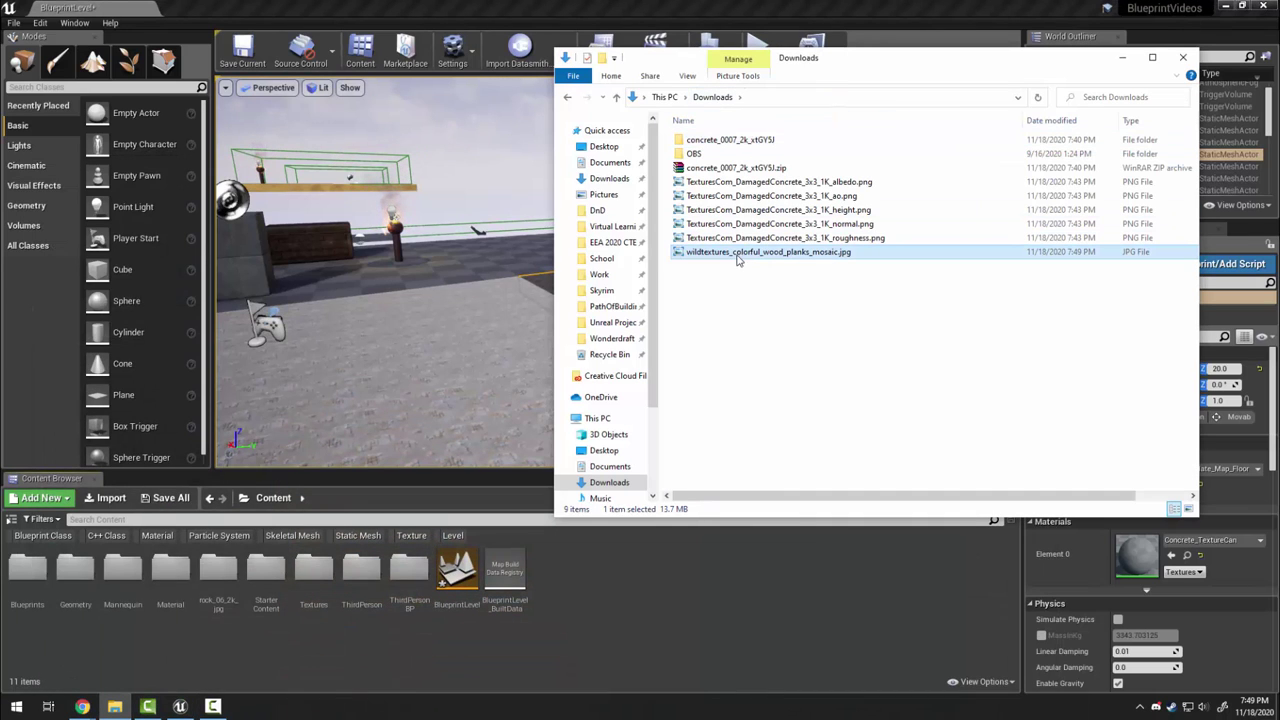
double_click(313, 570)
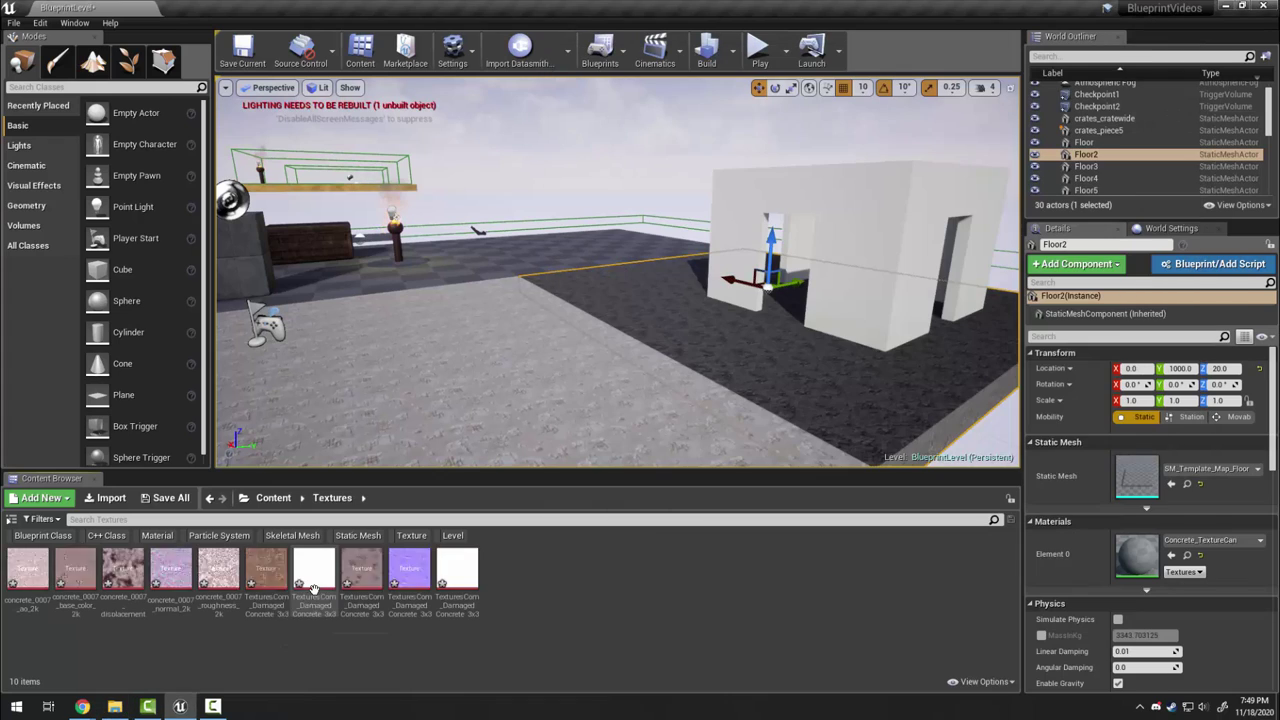
left_click(115, 707)
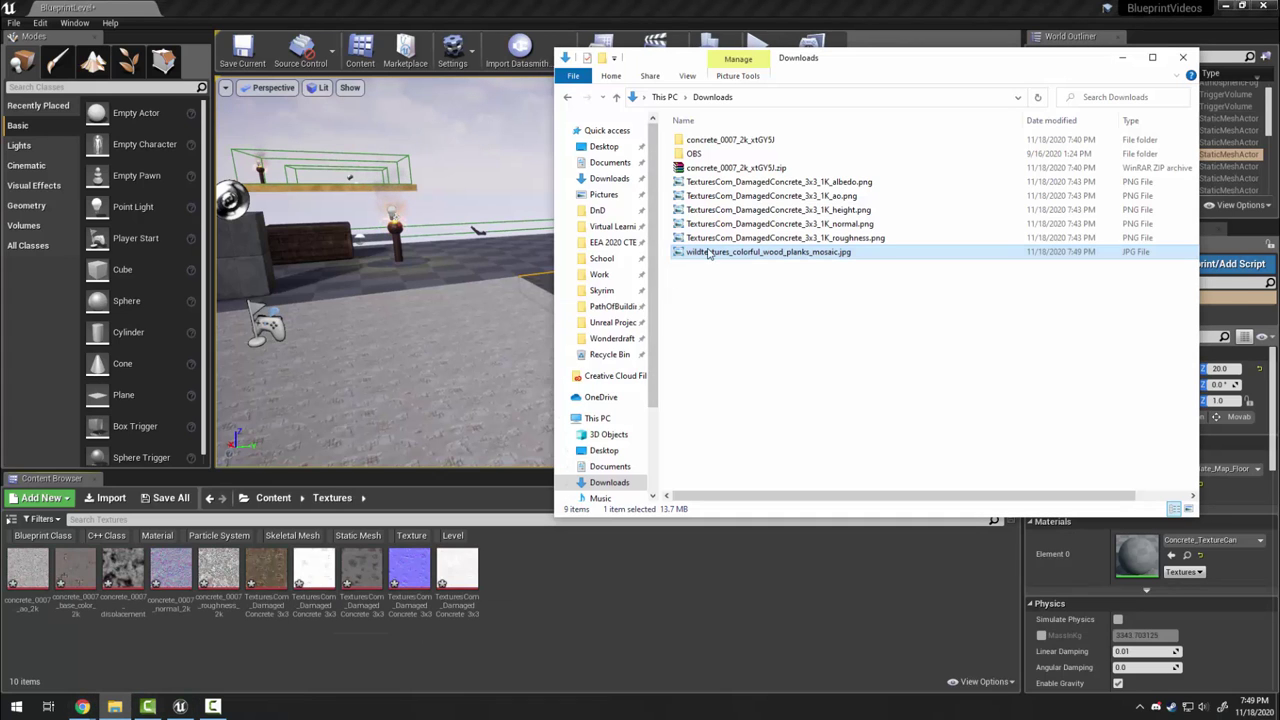
left_click_drag(705, 252, 535, 568)
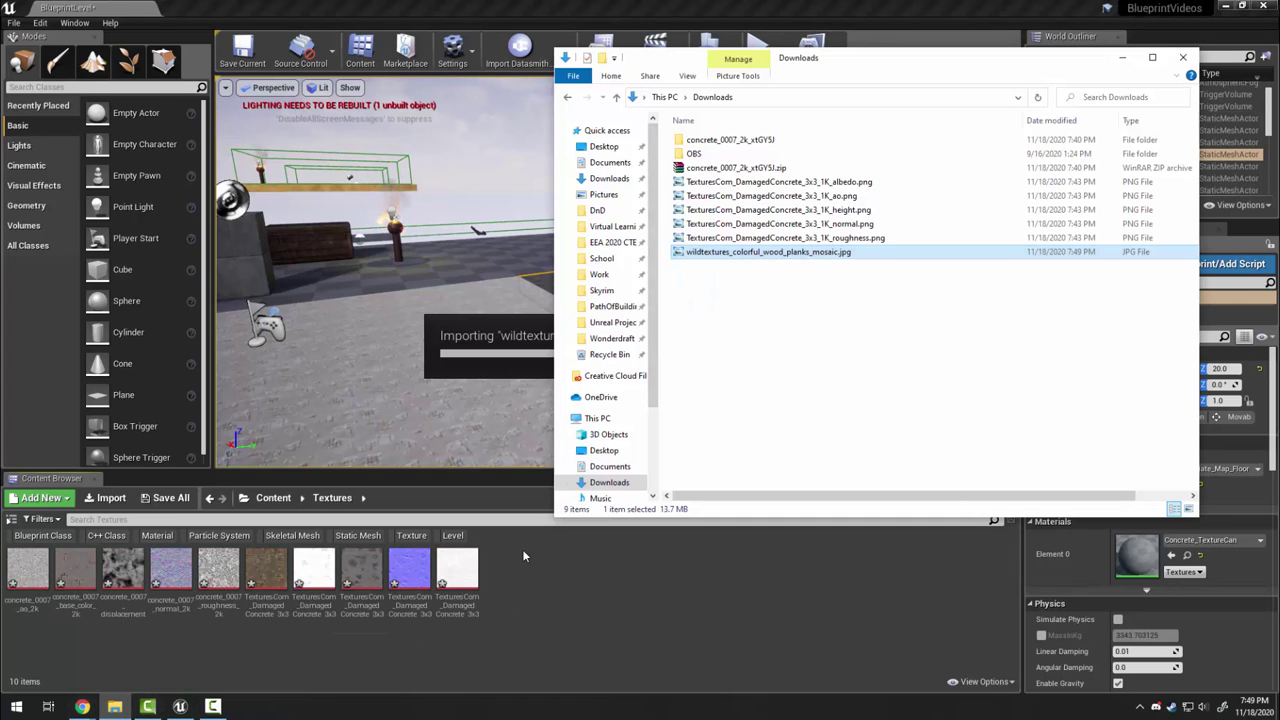
left_click(564, 576)
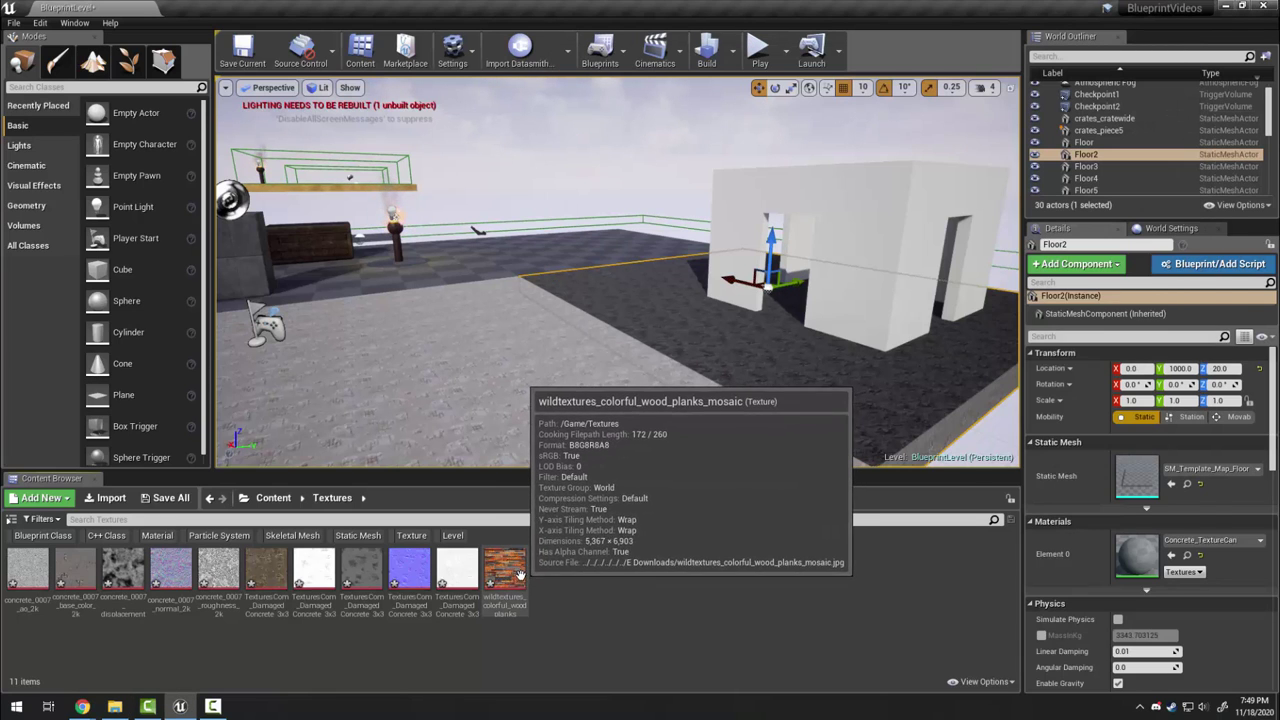
Create a material from the wood planks texture, keeping the default name.
right_click(505, 575)
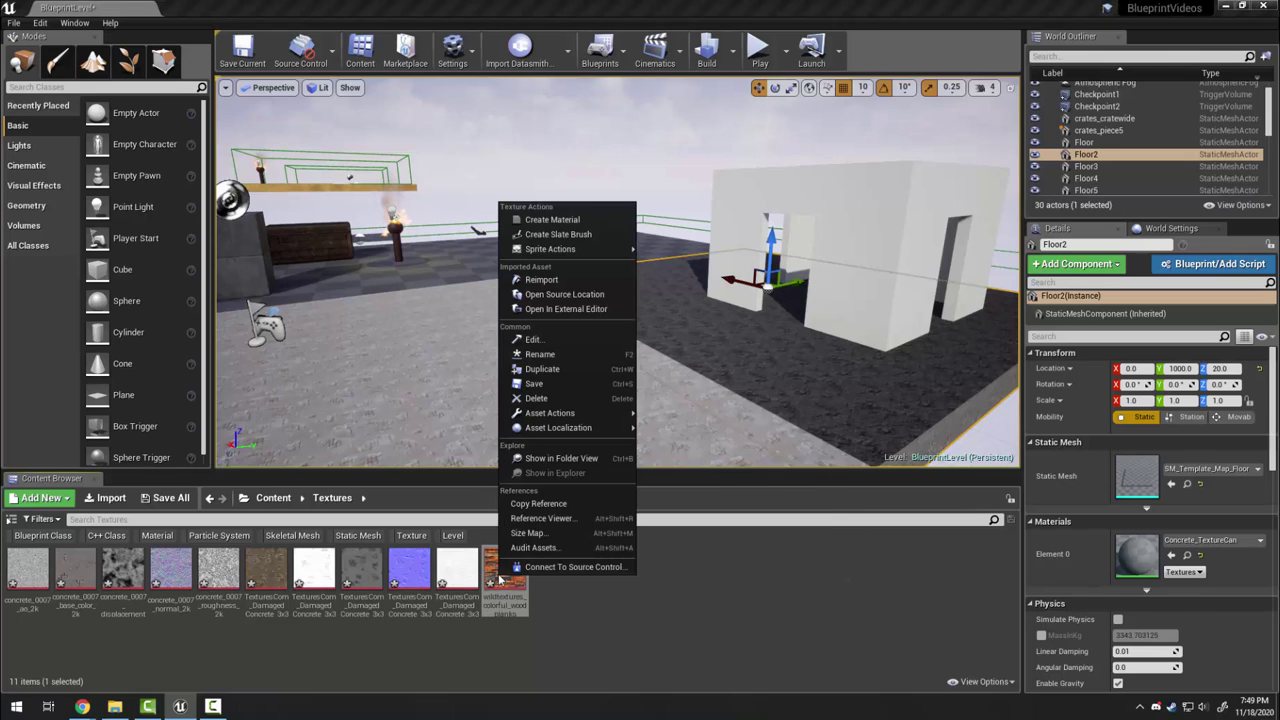
left_click(583, 219)
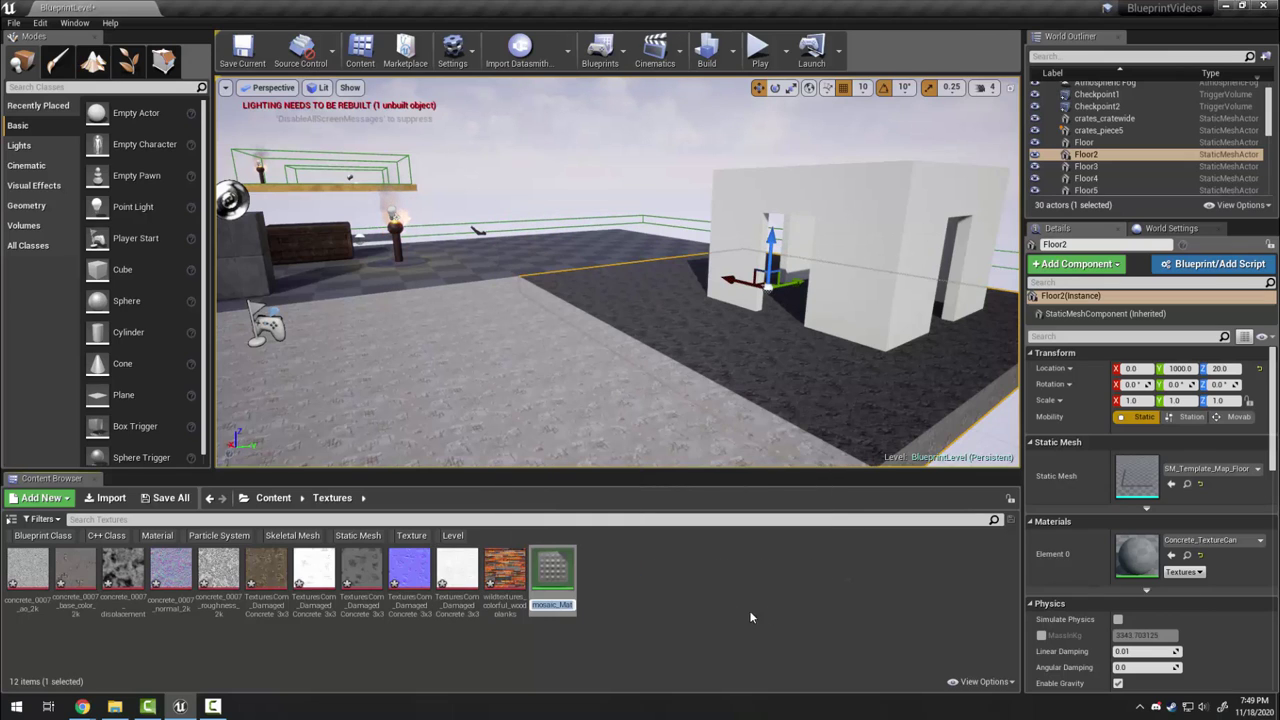
key("Return")
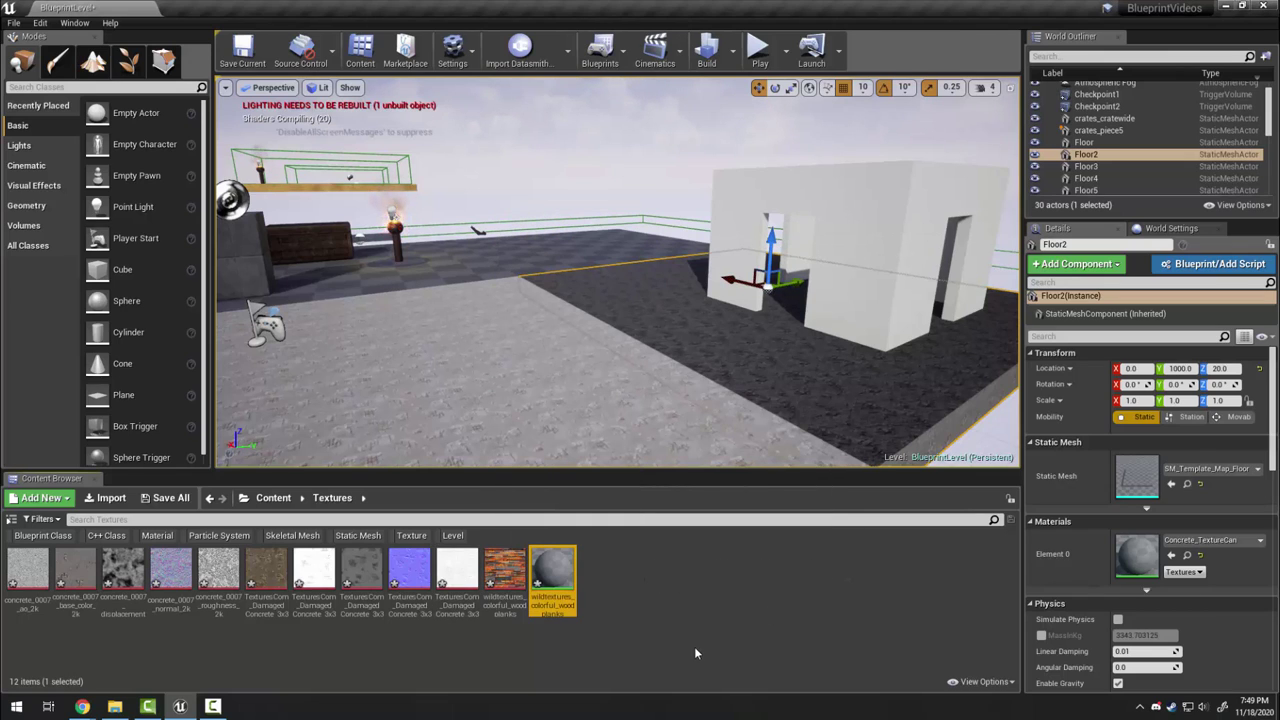
Apply the wood planks material to Floor4's Element 0 slot and view the floor up close.
right_click_drag(630, 323, 630, 323)
left_click(630, 323)
left_click_drag(553, 572, 1140, 556)
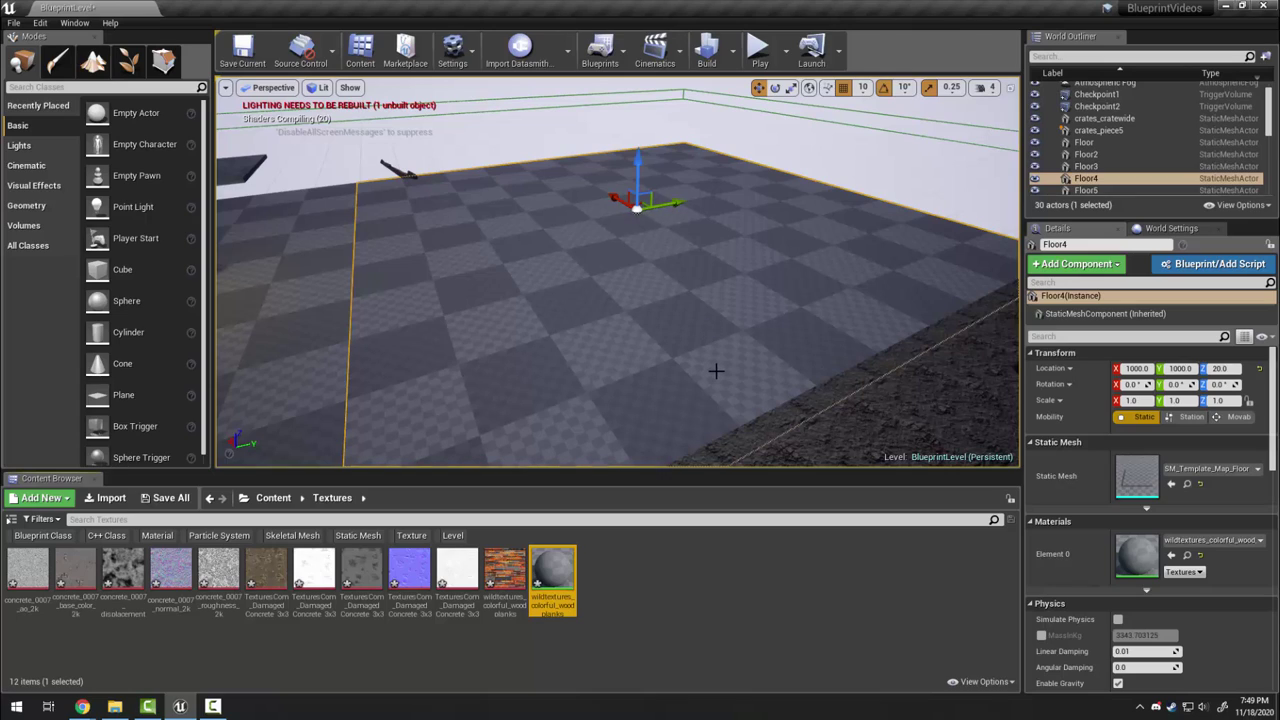
right_click_drag(716, 371, 716, 371)
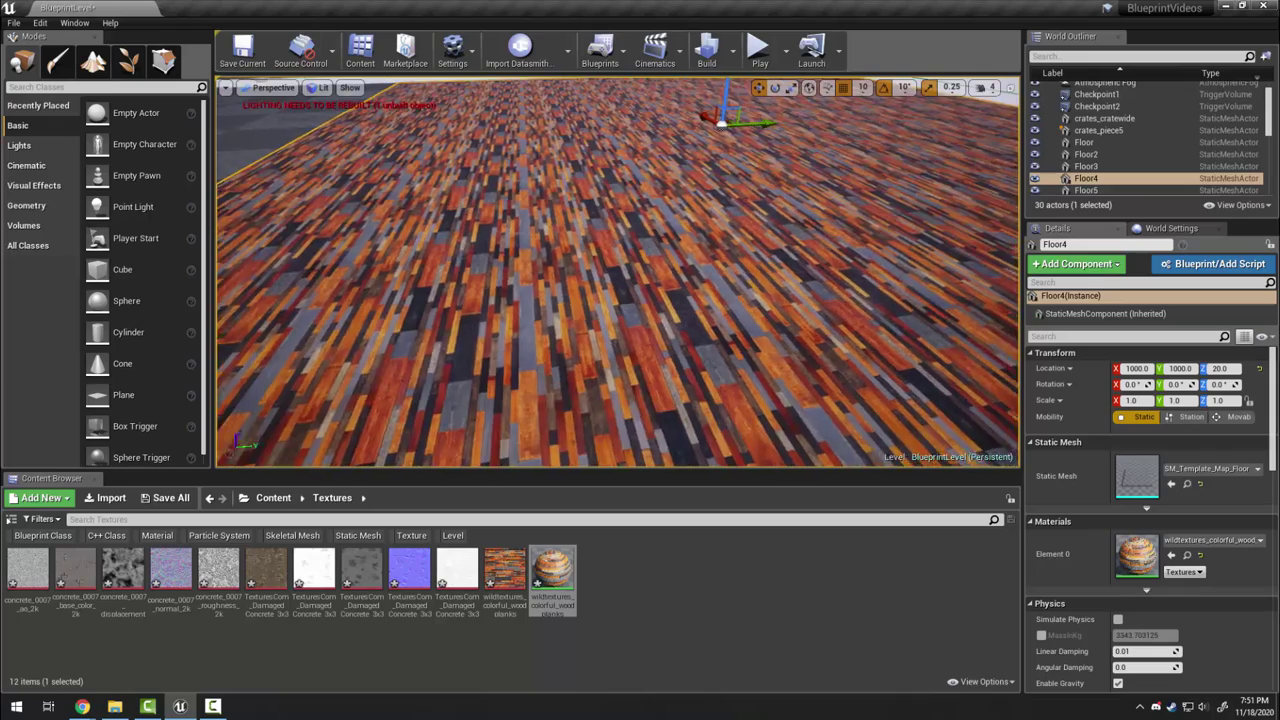
right_click_drag(716, 371, 716, 371)
right_click_drag(568, 287, 568, 287)
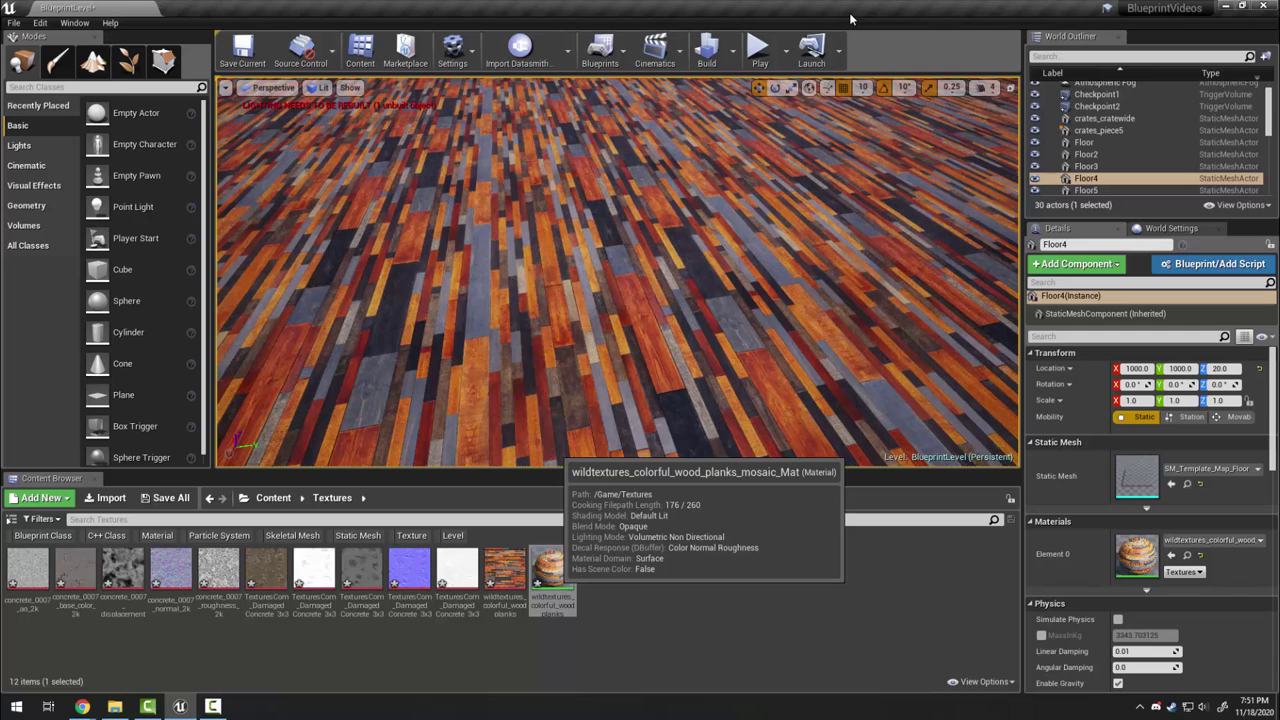
In the wood planks material graph, add a TextureCoordinate node connected to the Texture Sample's UVs.
double_click(550, 575)
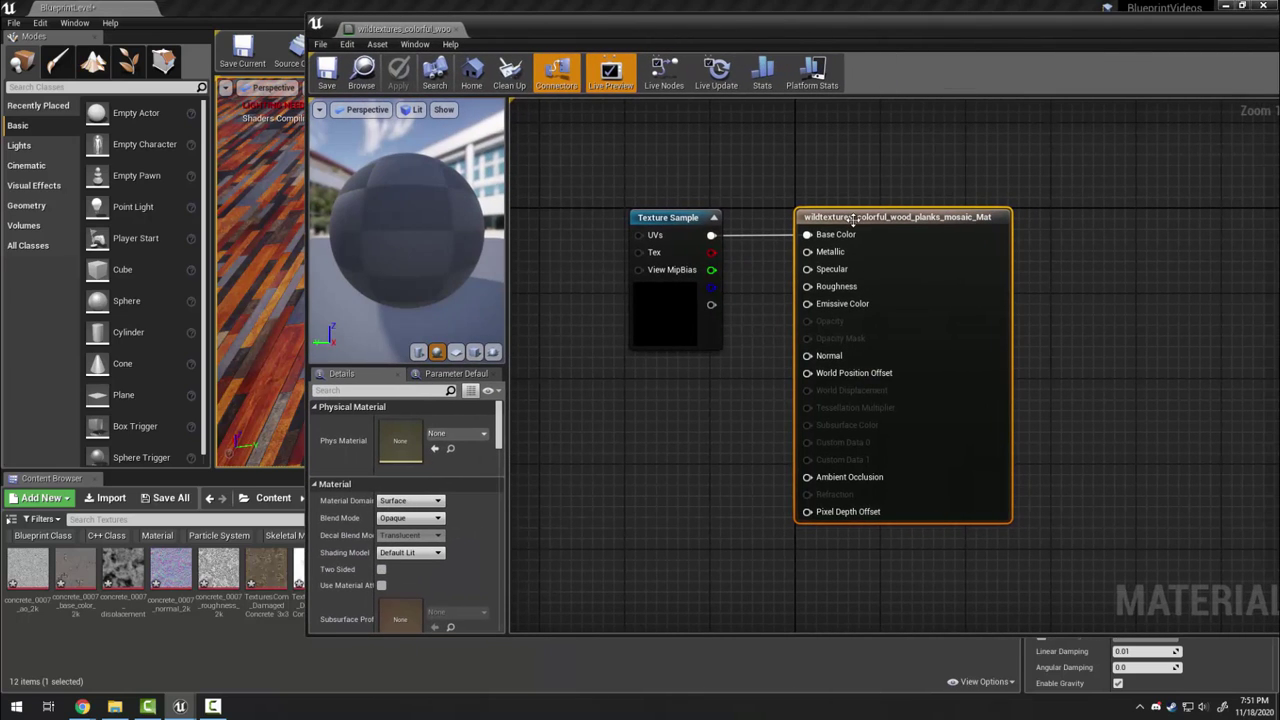
left_click_drag(852, 218, 1024, 218)
left_click_drag(668, 217, 790, 217)
right_click(544, 228)
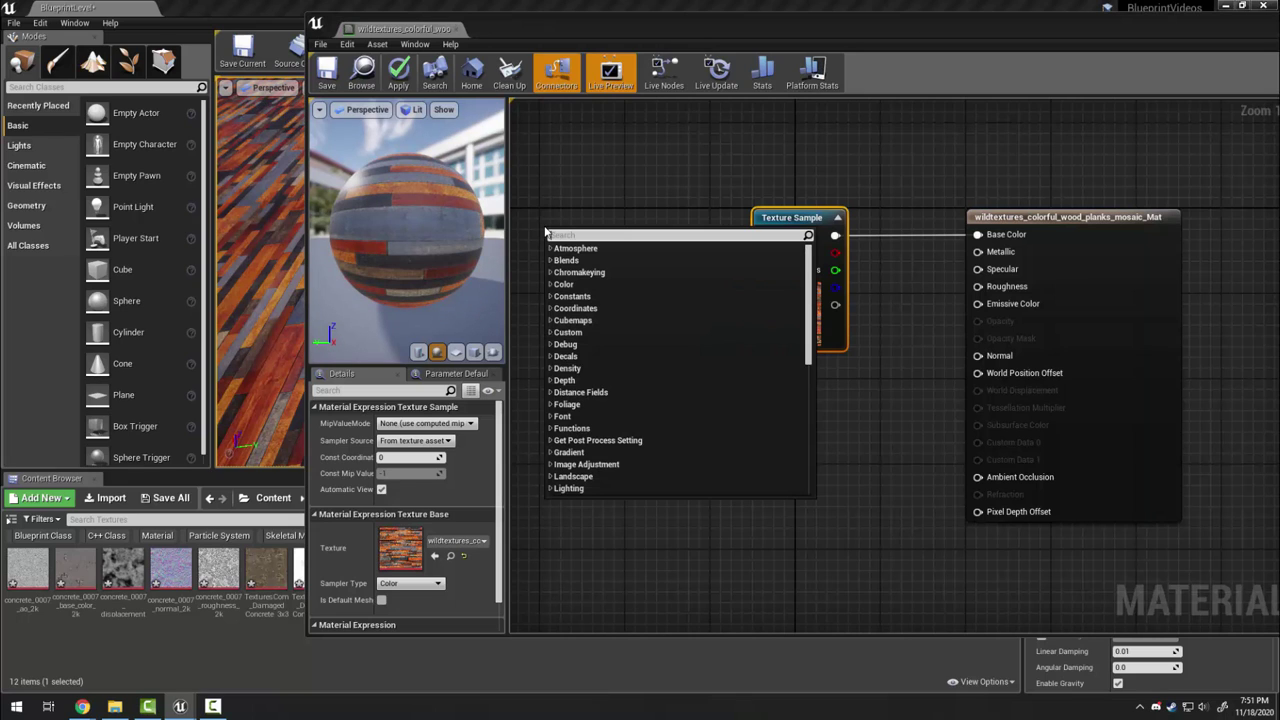
type("texturecoord")
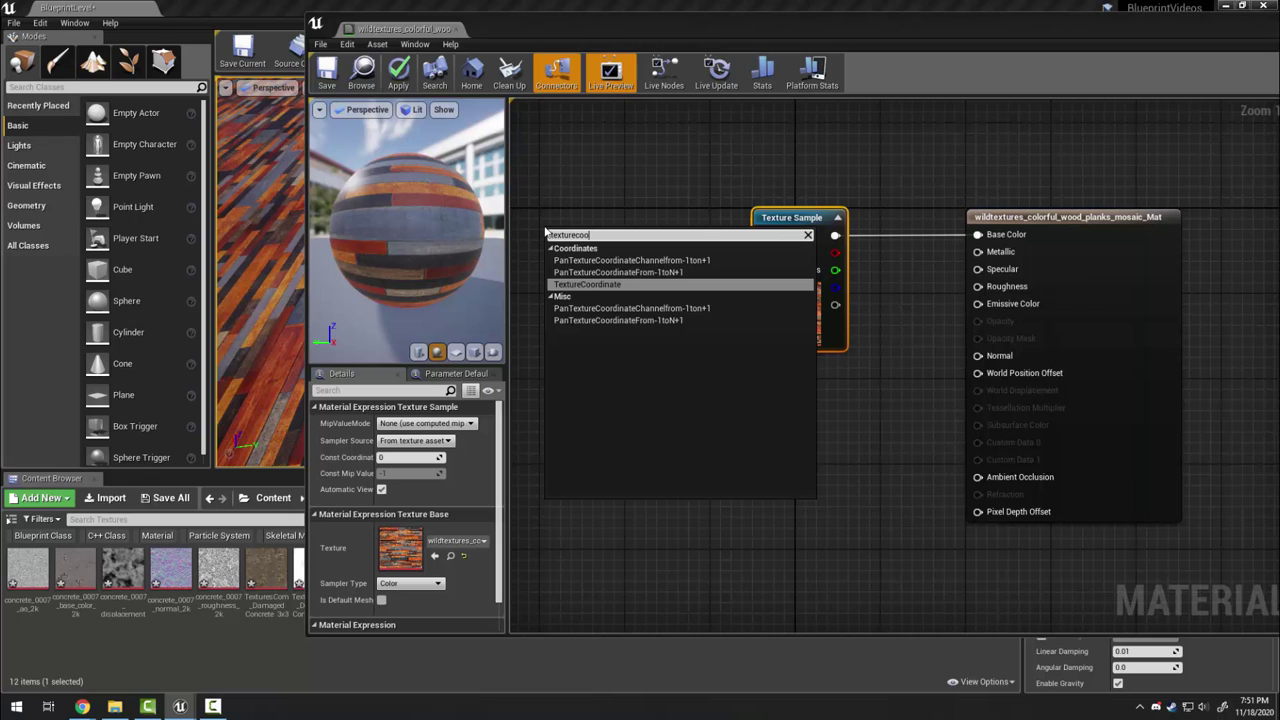
left_click(591, 284)
left_click_drag(563, 229, 778, 236)
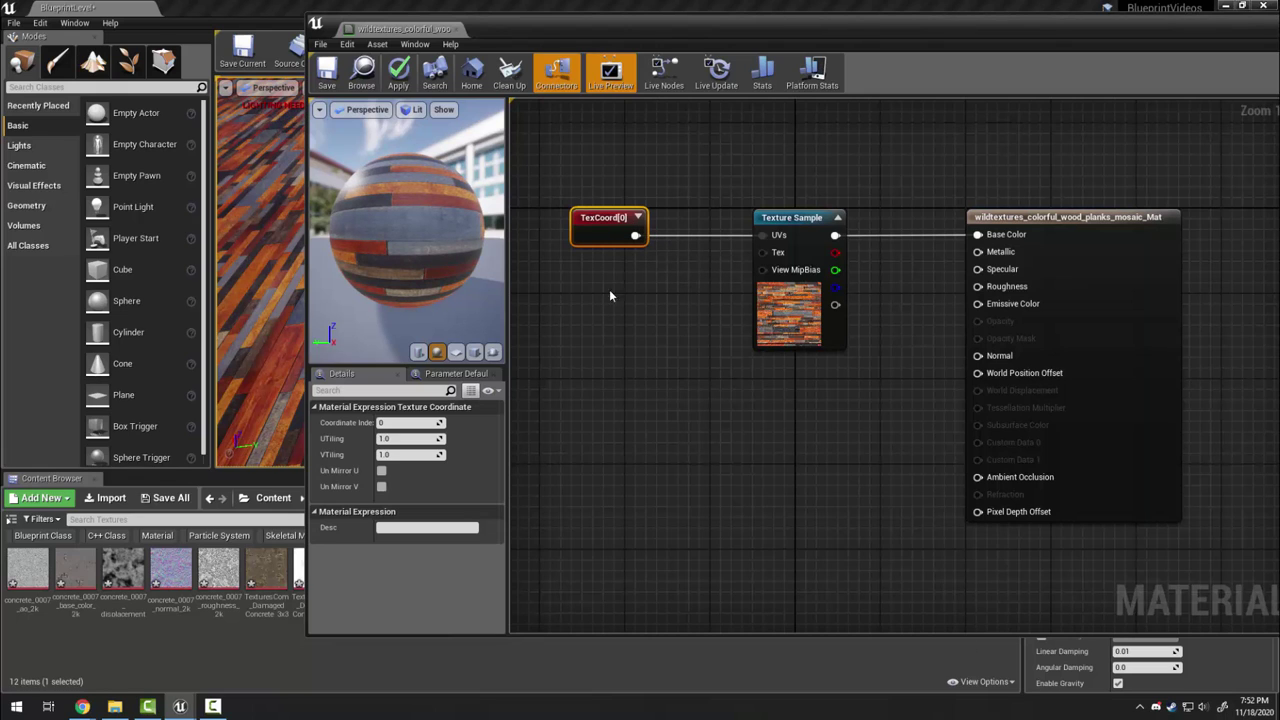
left_click_drag(605, 224, 616, 235)
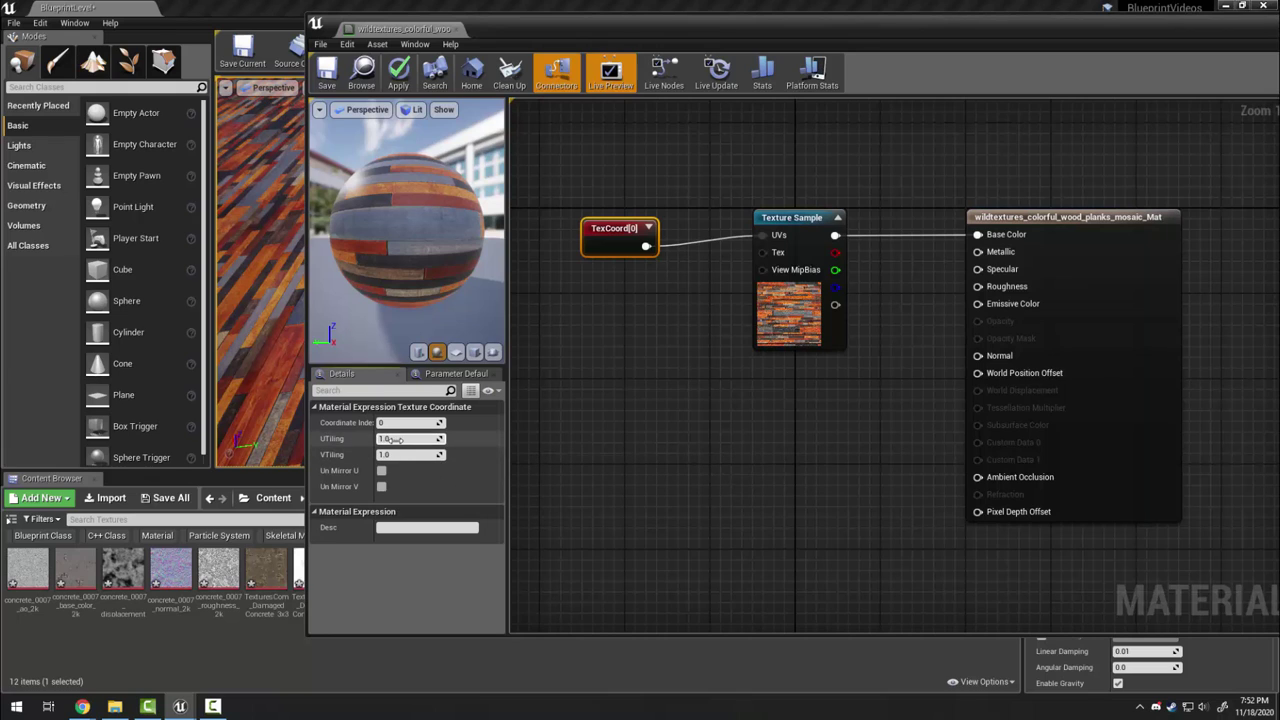
Set TexCoord UTiling and VTiling to 0.25 and save the wood planks material.
type("0.25")
key("Tab")
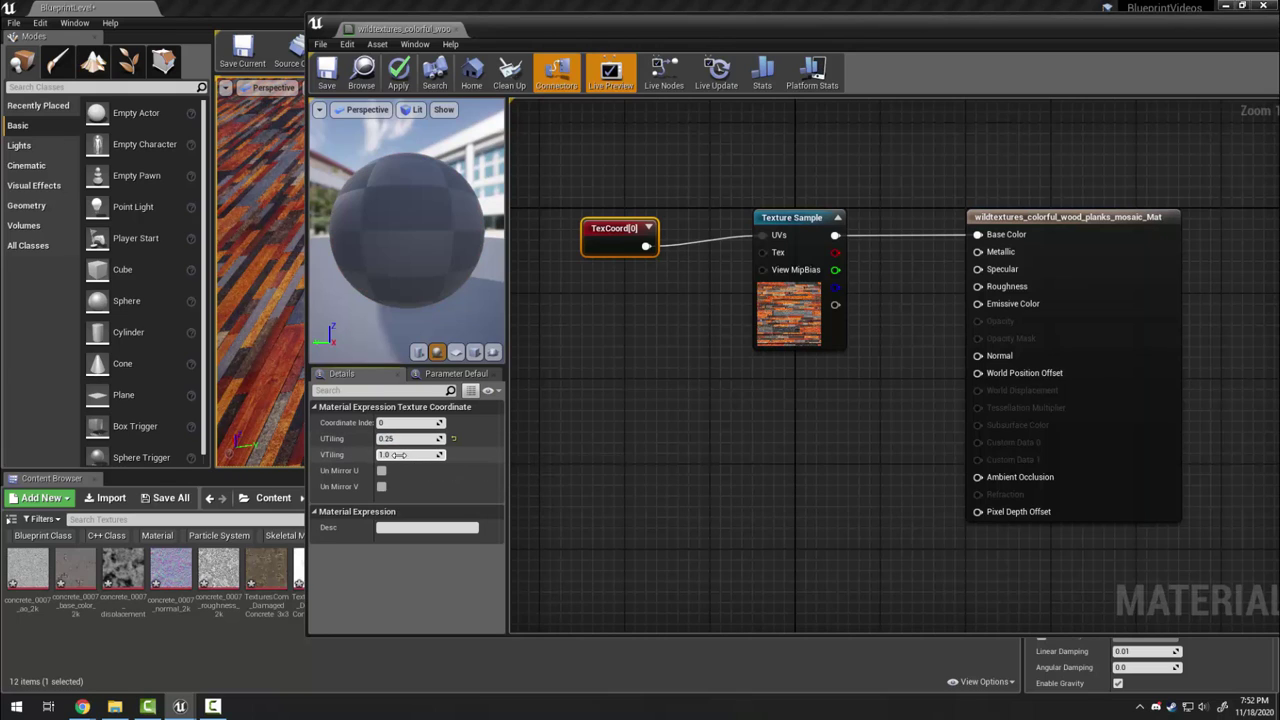
type(".25")
left_click(593, 434)
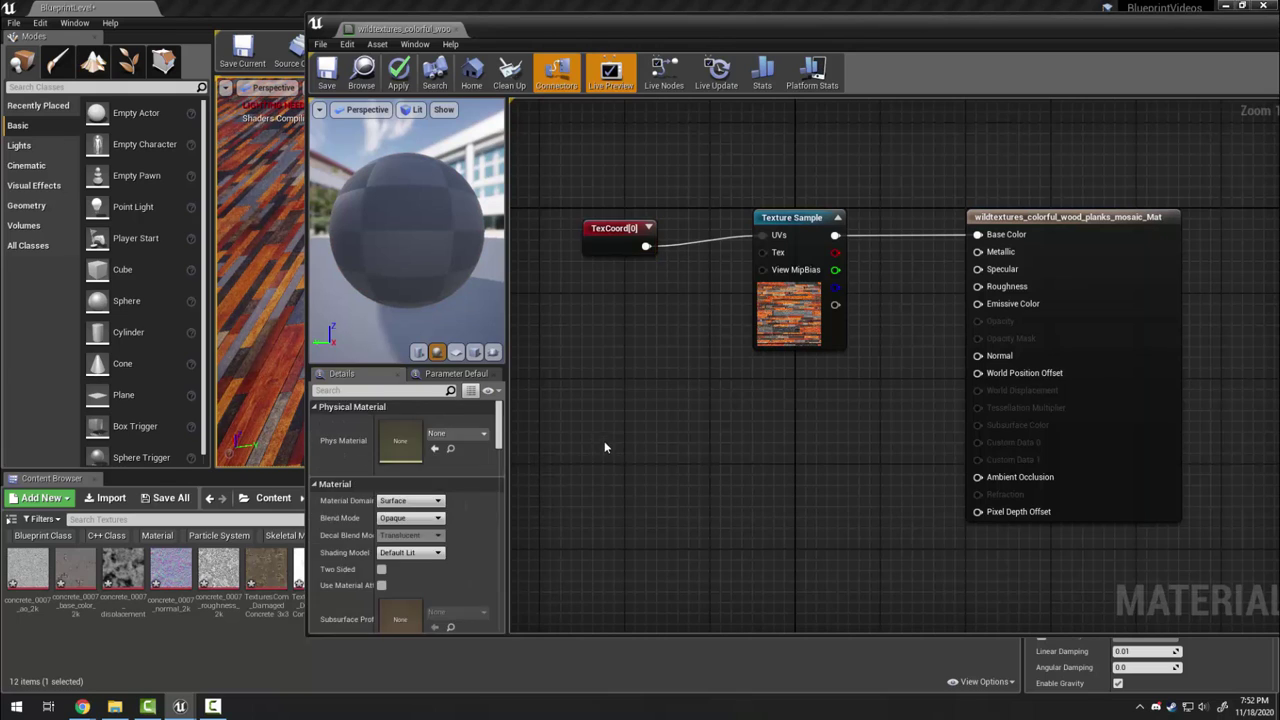
left_click(615, 232)
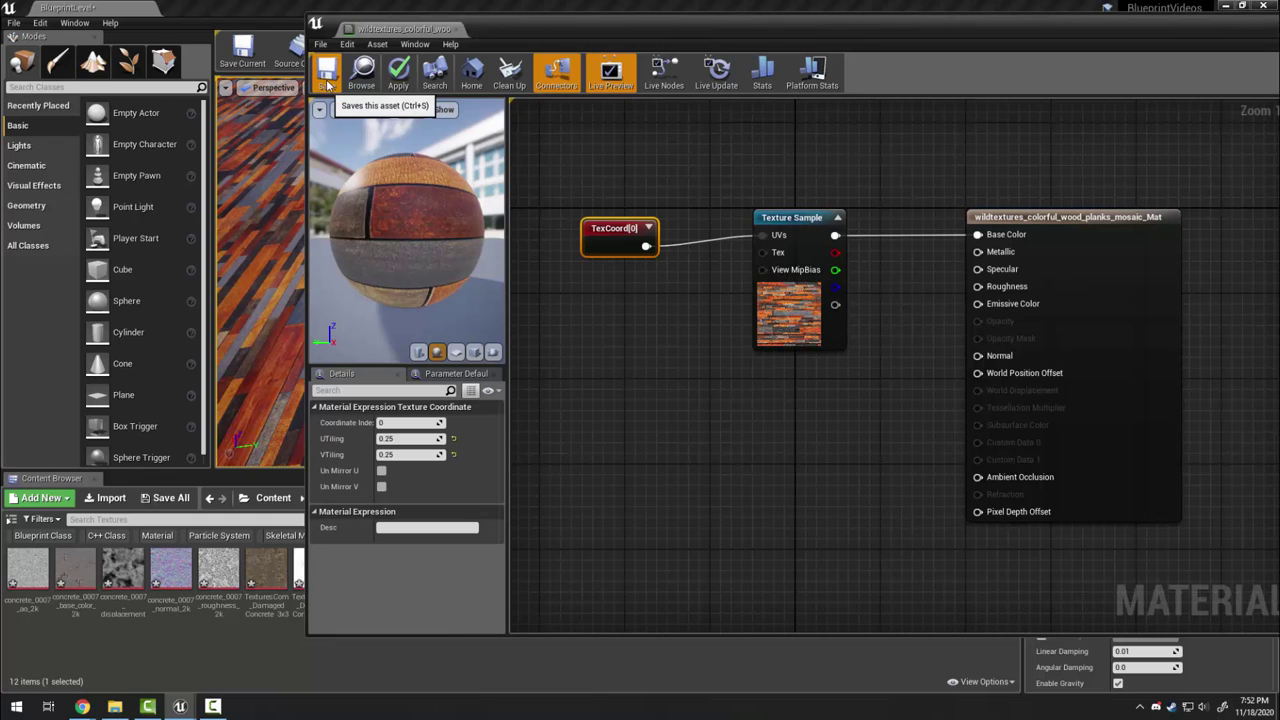
left_click(328, 80)
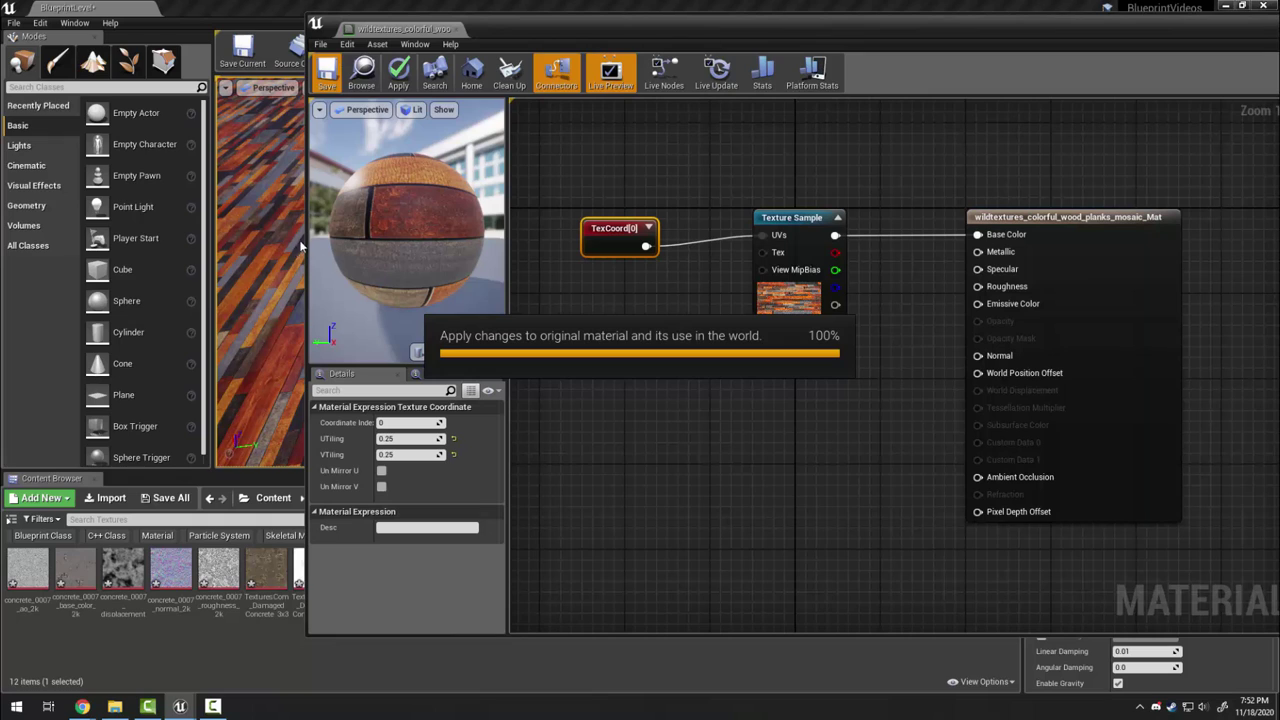